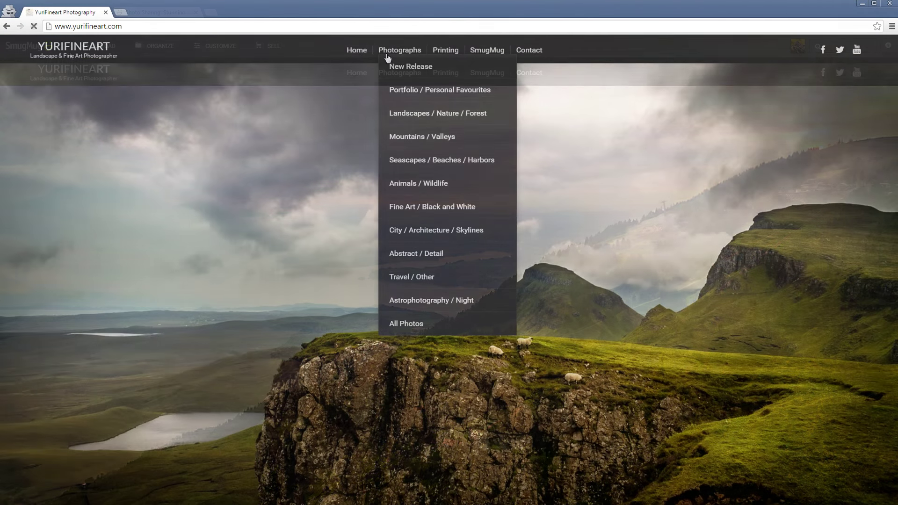
Step: Go to the site's Photographs galleries page
click(387, 55)
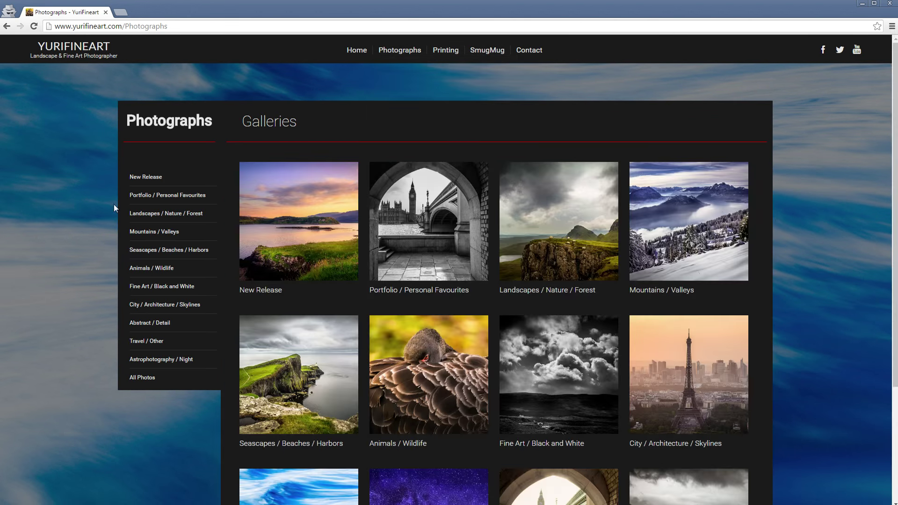
scroll(79, 224, down, 3)
scroll(78, 229, up, 2)
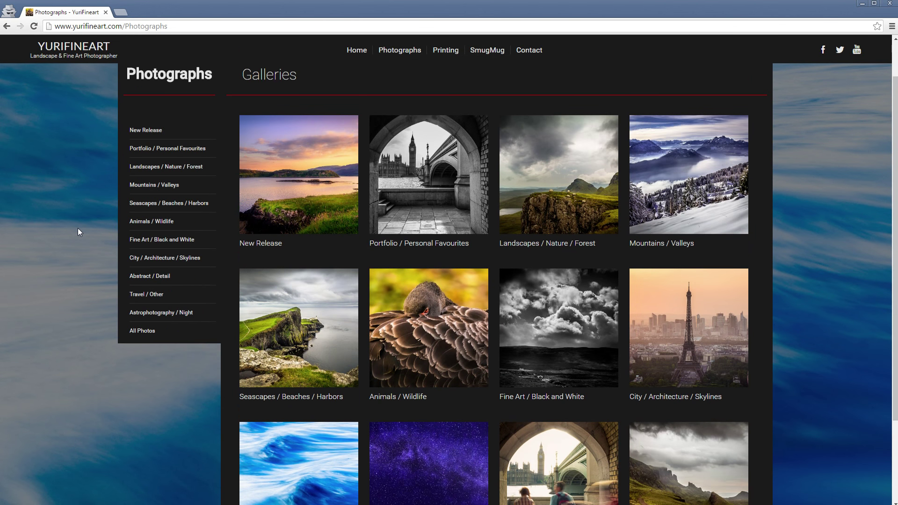
Step: Open the Portfolio / Personal Favourites gallery and view the bird photo at full size
click(426, 196)
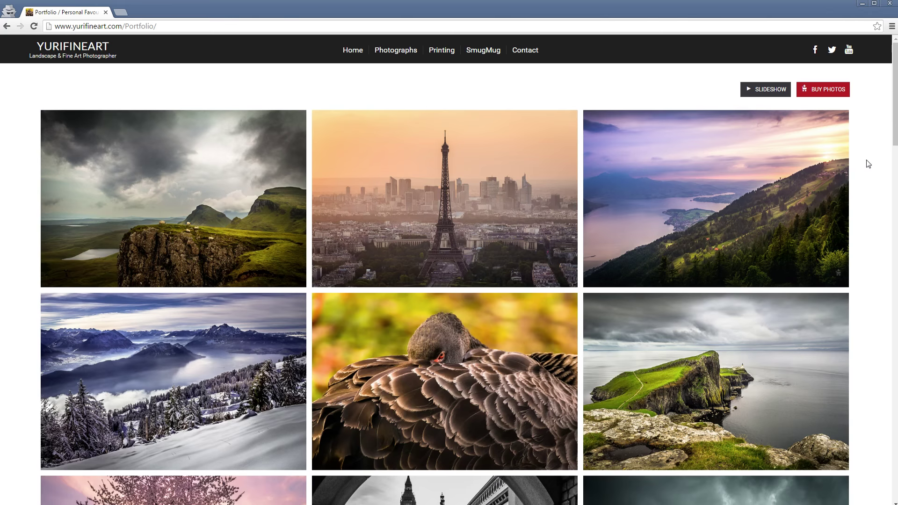
scroll(874, 167, down, 1)
scroll(875, 169, down, 1)
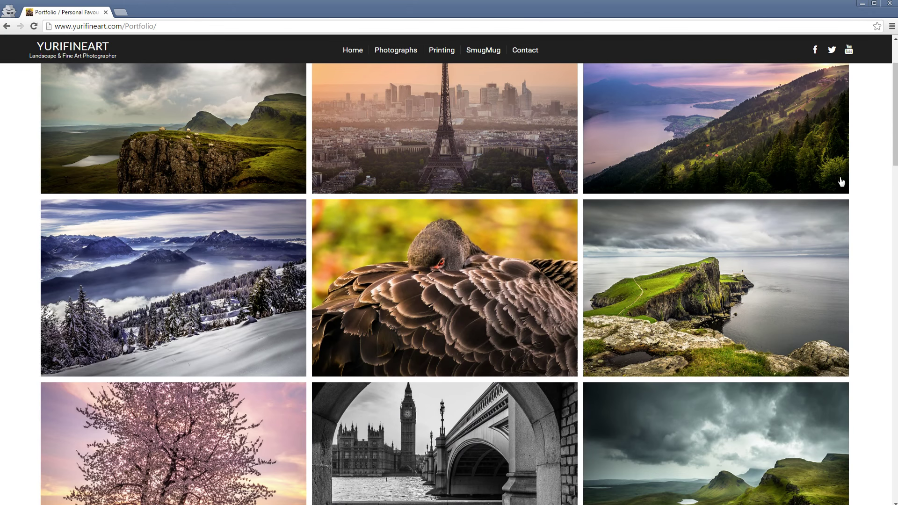
click(433, 294)
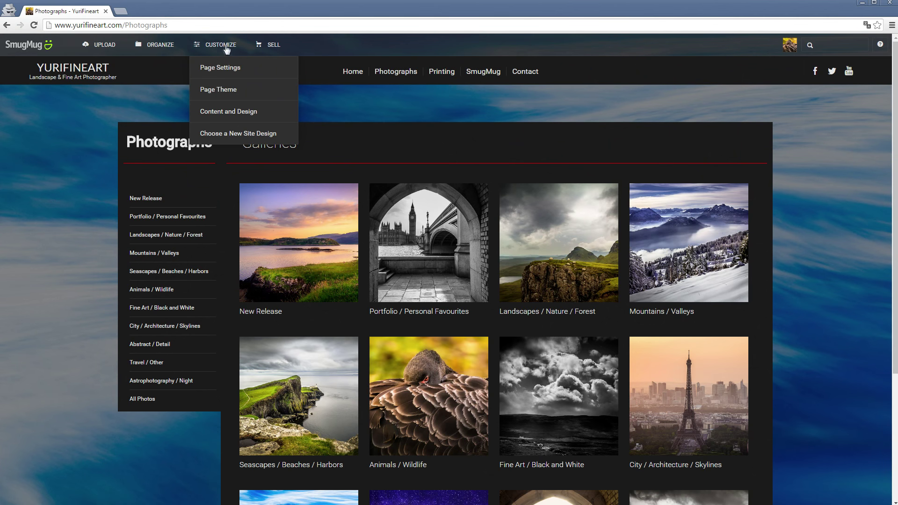
Step: Set the Galleries block thumbnails to Medium size with a 3:2 aspect ratio
click(225, 114)
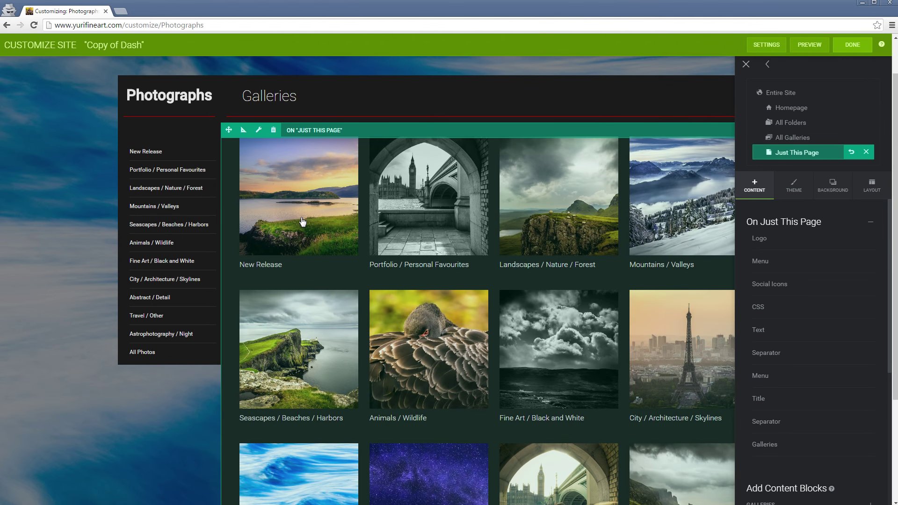
click(258, 132)
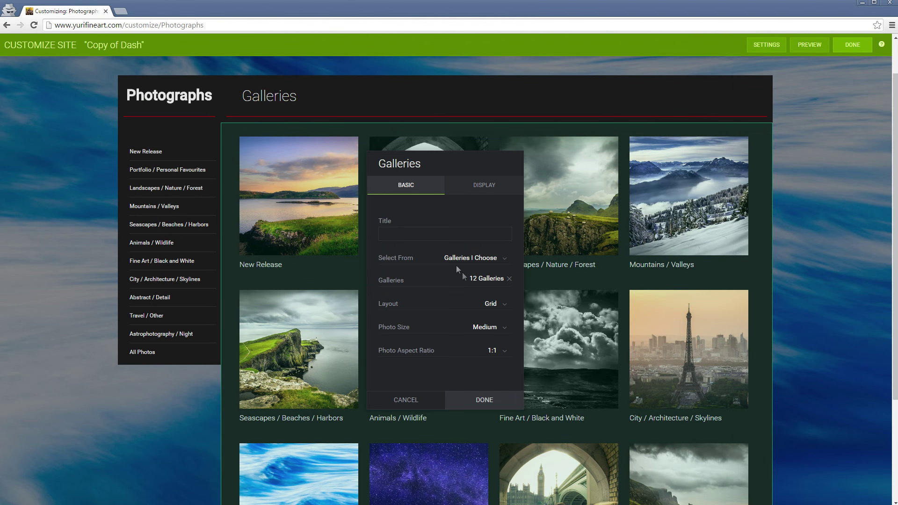
click(495, 334)
click(496, 354)
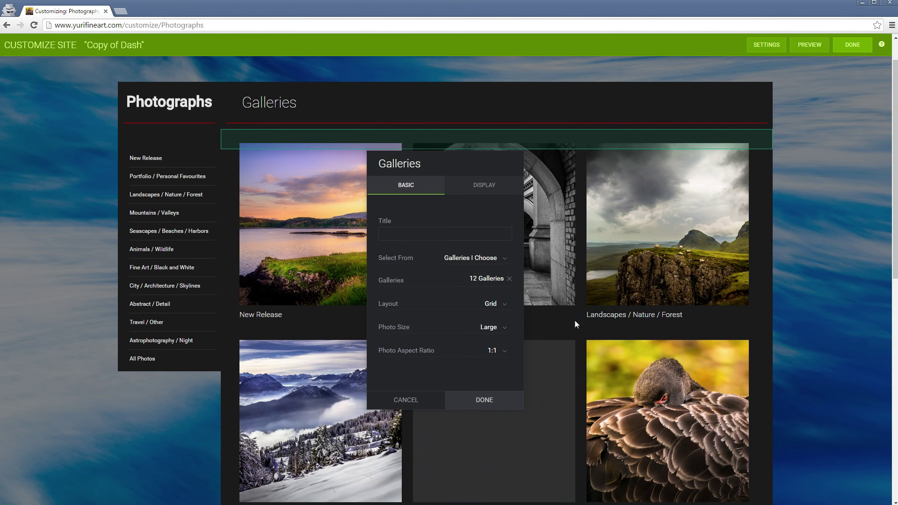
scroll(510, 356, down, 1)
click(510, 355)
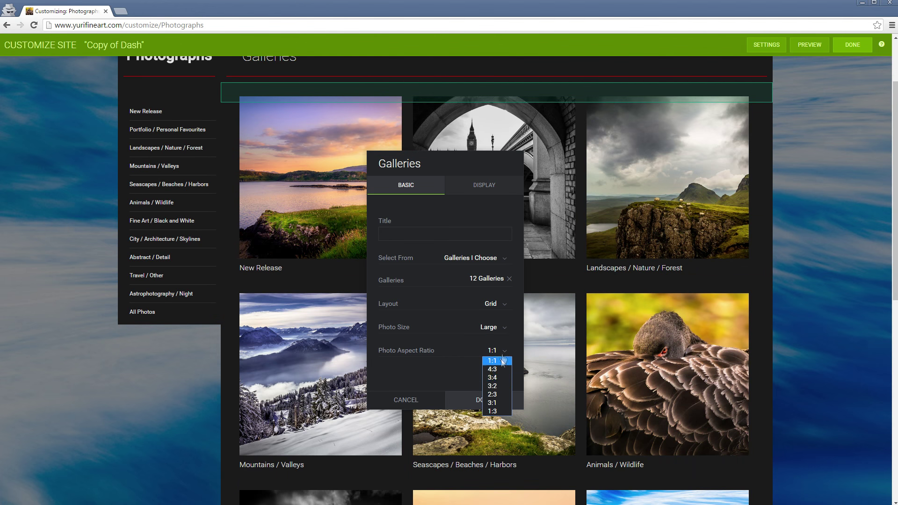
click(497, 386)
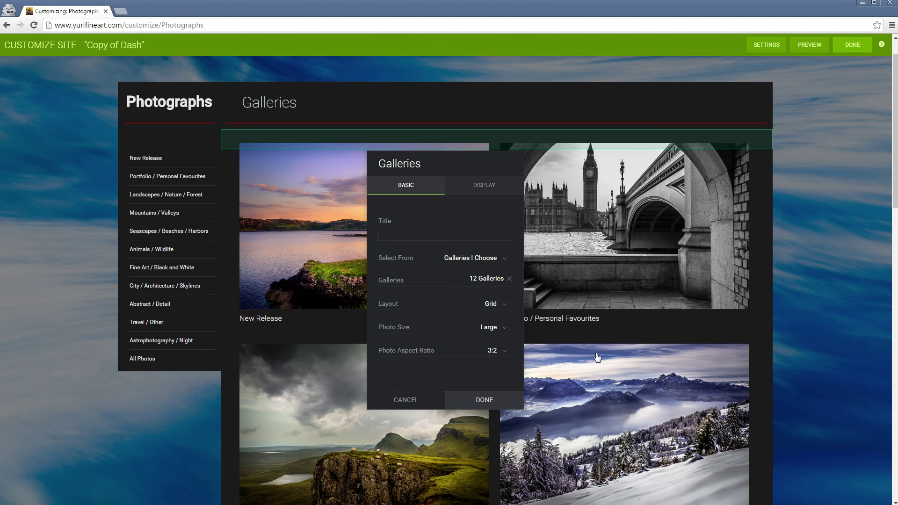
scroll(594, 353, up, 1)
click(491, 327)
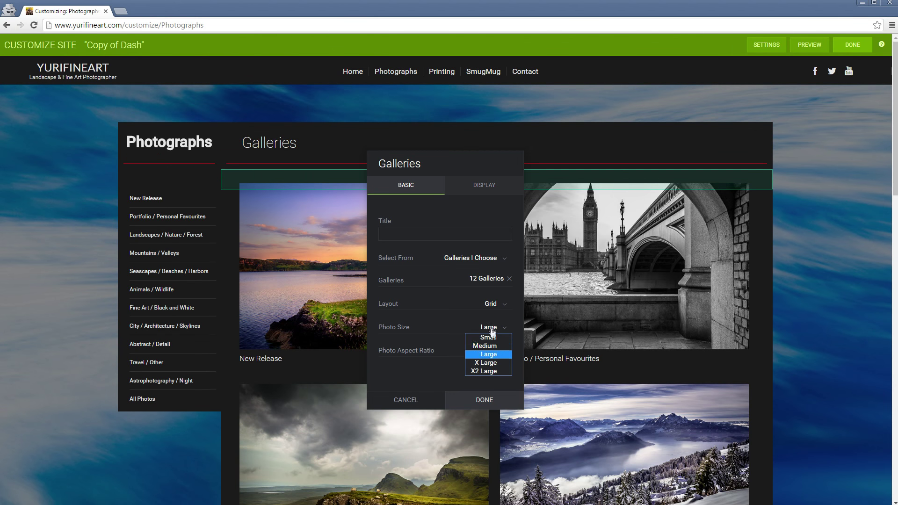
click(489, 344)
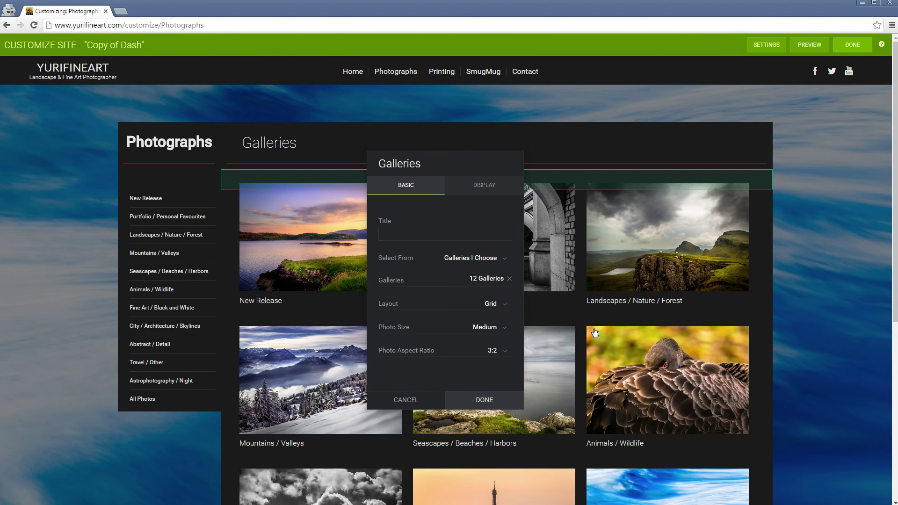
scroll(561, 356, down, 4)
click(499, 403)
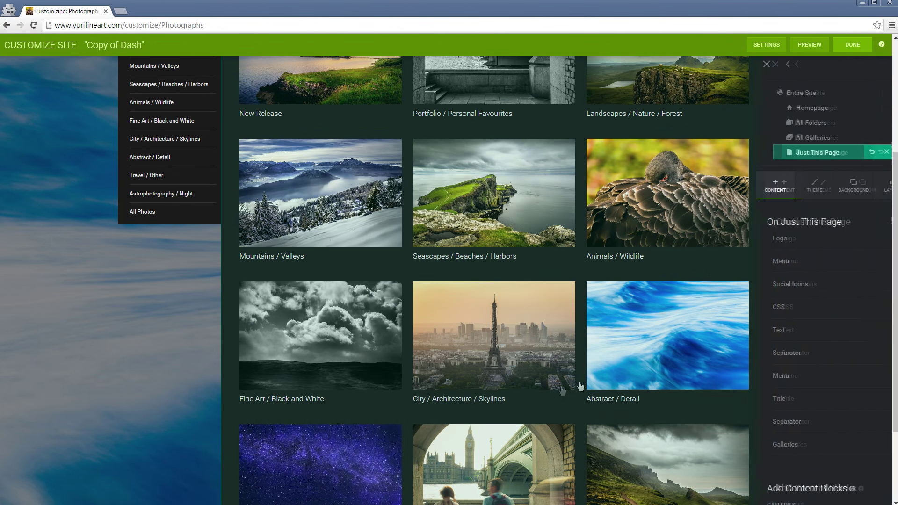
Step: Browse the photo, video, text and design content blocks available to add
scroll(767, 327, down, 1)
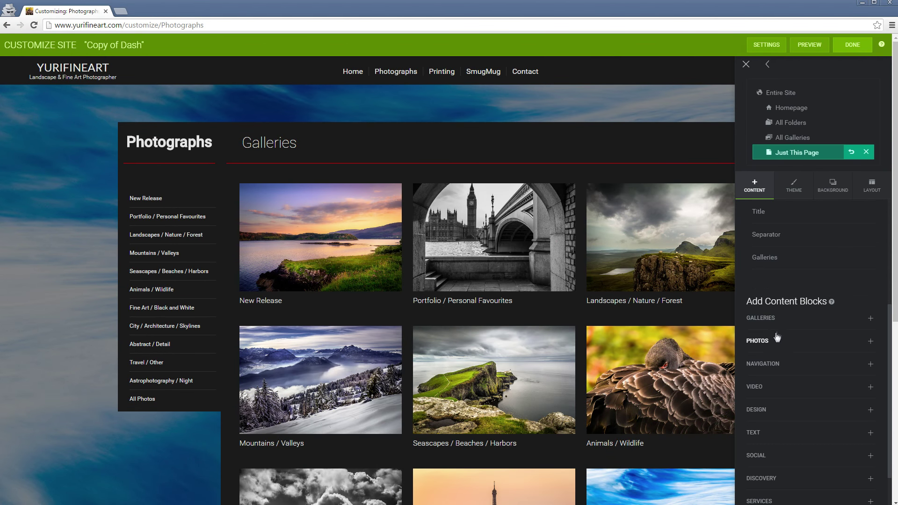
click(758, 338)
scroll(781, 361, down, 2)
click(778, 385)
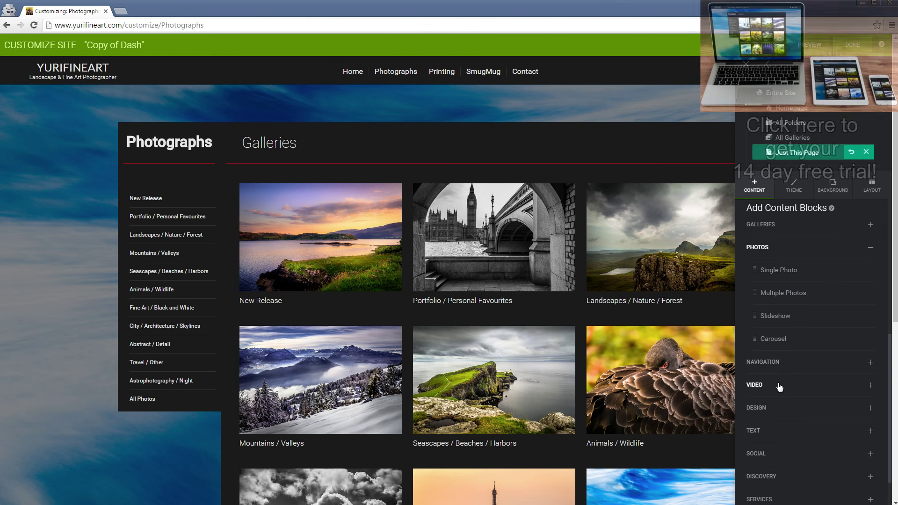
scroll(780, 384, down, 2)
click(780, 385)
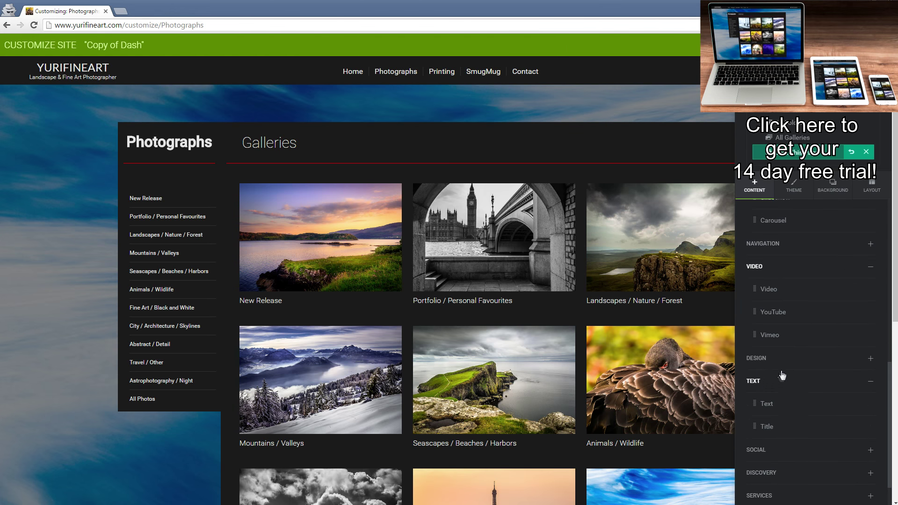
click(781, 361)
scroll(790, 369, up, 1)
scroll(790, 370, up, 1)
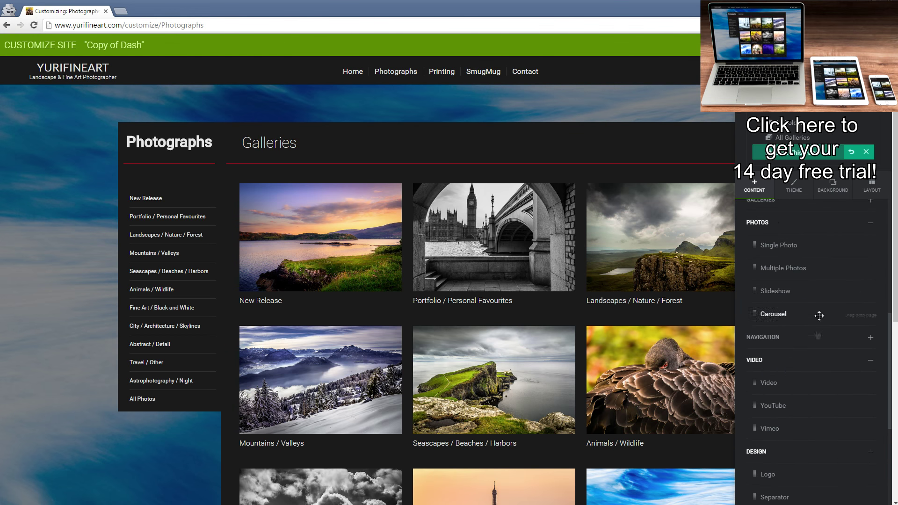
Step: Switch the Photographs page layout from Fixed to Stretchy
click(838, 189)
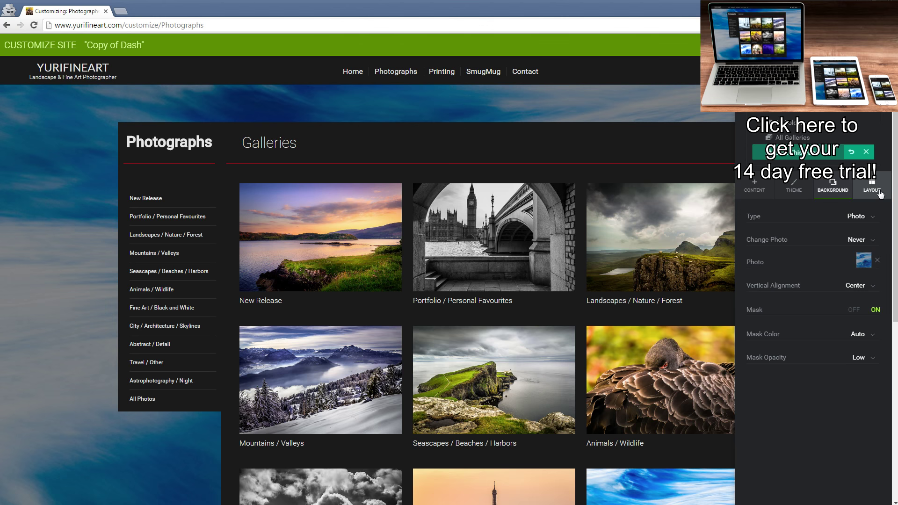
click(881, 194)
click(857, 220)
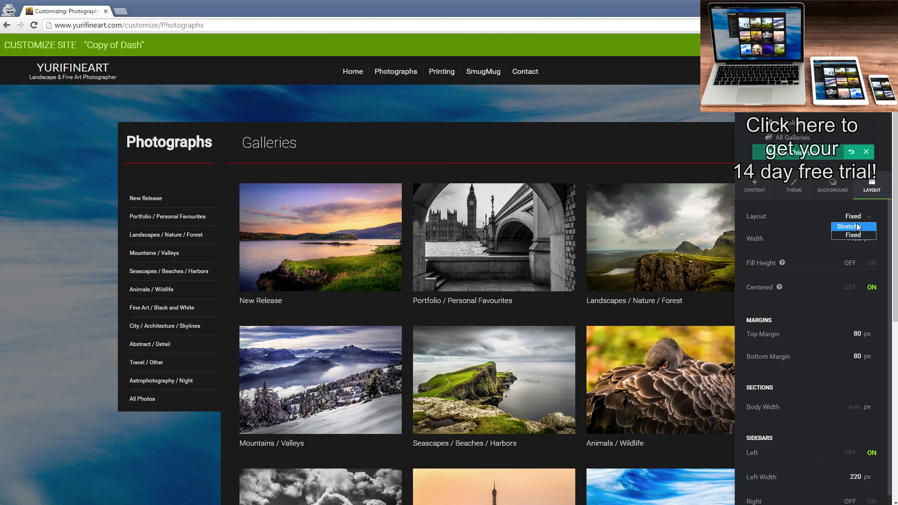
click(856, 223)
scroll(668, 323, down, 2)
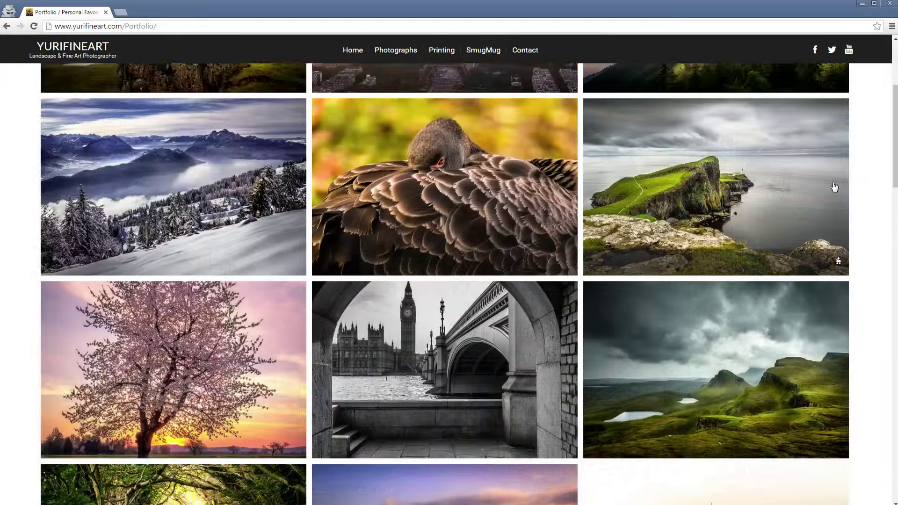
Step: Visit the site's Printing page and scroll through it
scroll(662, 158, up, 4)
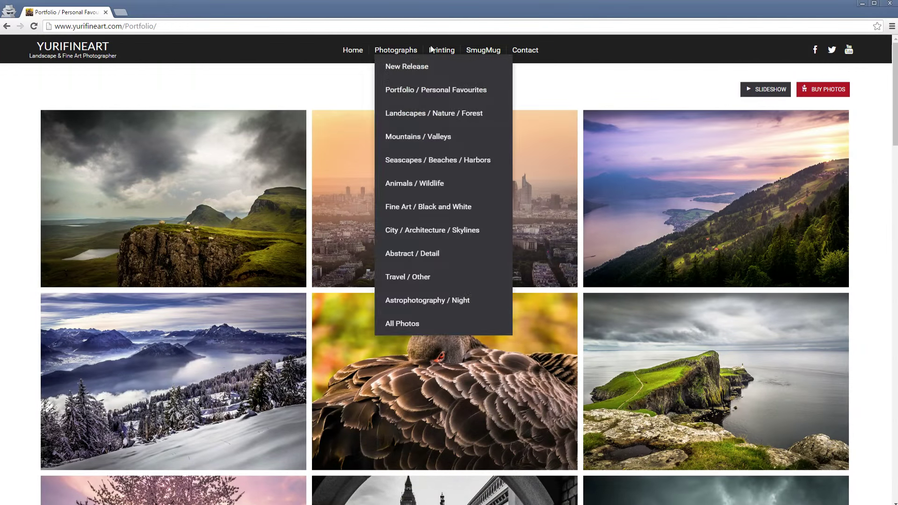
click(440, 50)
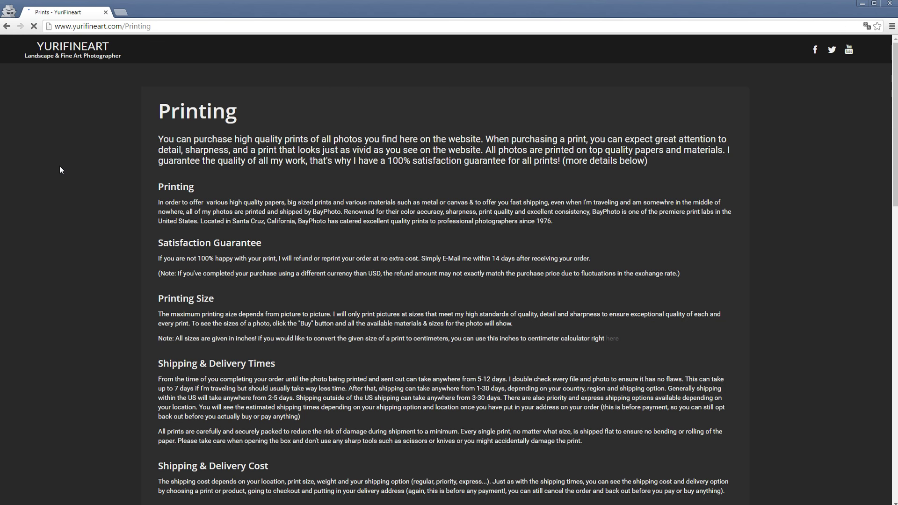
scroll(73, 208, down, 3)
scroll(73, 209, down, 10)
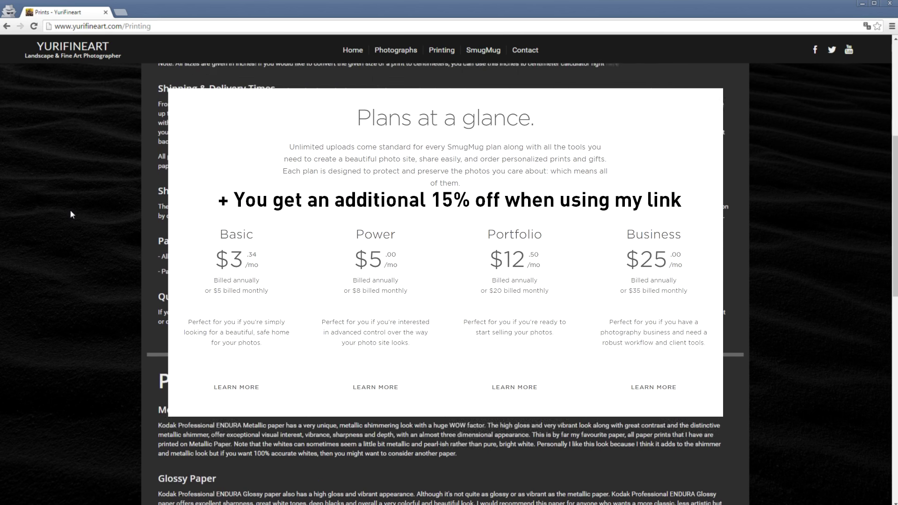
scroll(68, 210, down, 3)
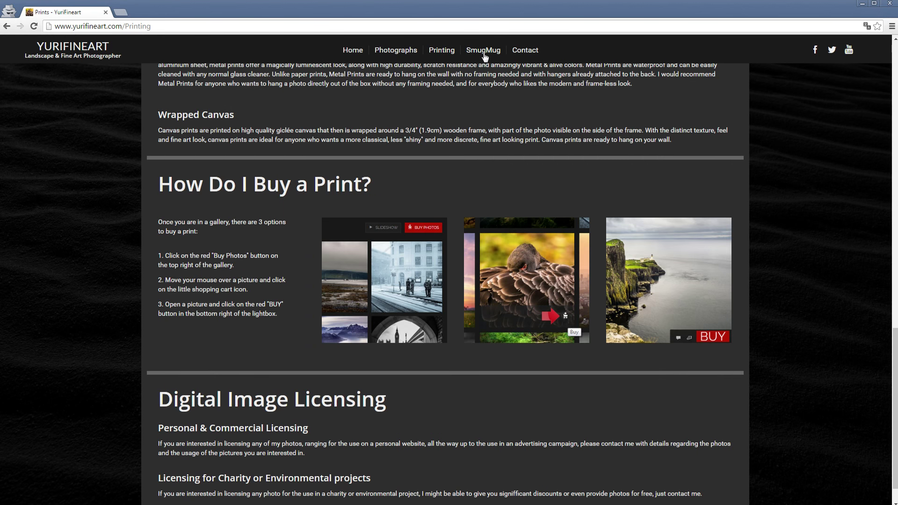
Step: Look over the SmugMug page, then go to the Contact form's e-mail field
click(483, 54)
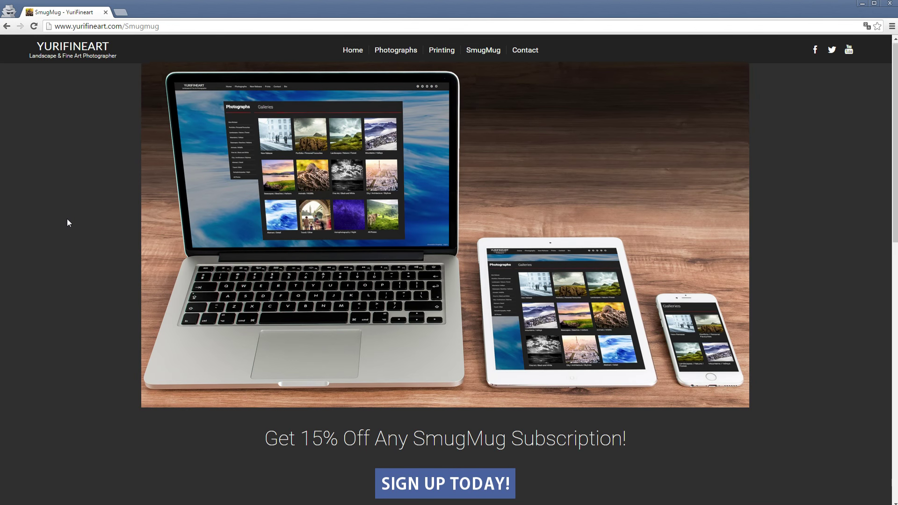
scroll(67, 220, down, 7)
scroll(63, 224, down, 5)
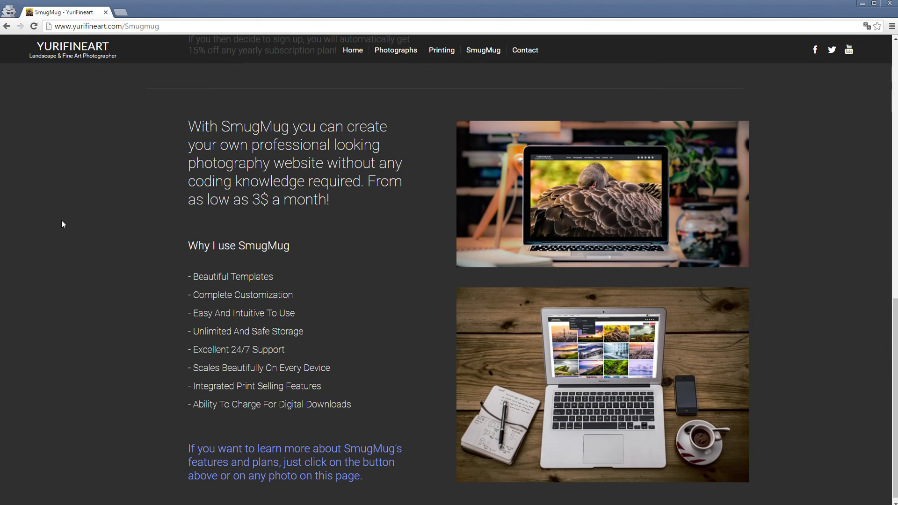
scroll(62, 224, up, 4)
scroll(62, 224, up, 9)
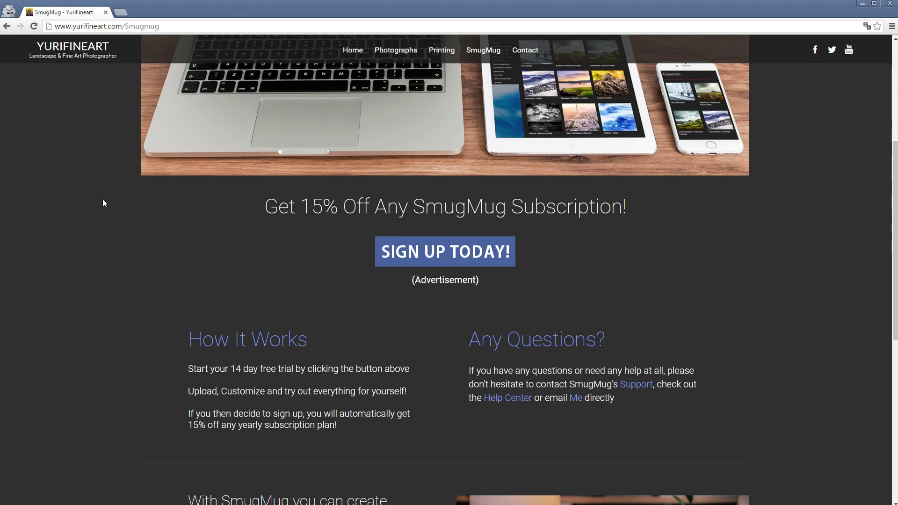
click(522, 51)
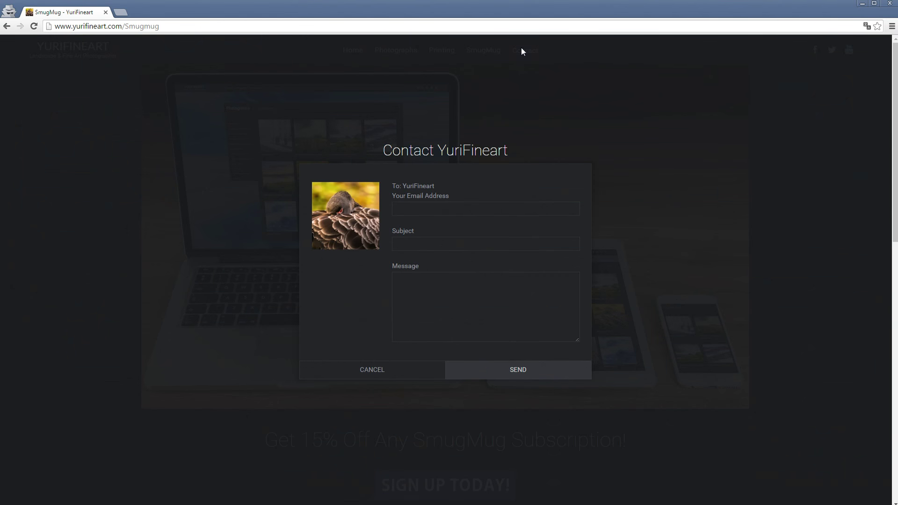
click(482, 207)
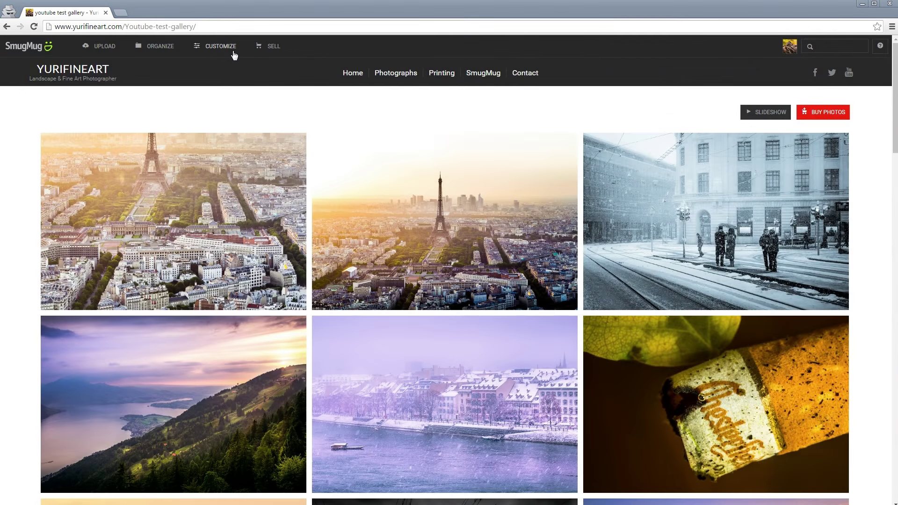
Step: Switch the gallery to the SmugMug style and show the lake and mountain photo large
click(214, 55)
mouse_move(286, 92)
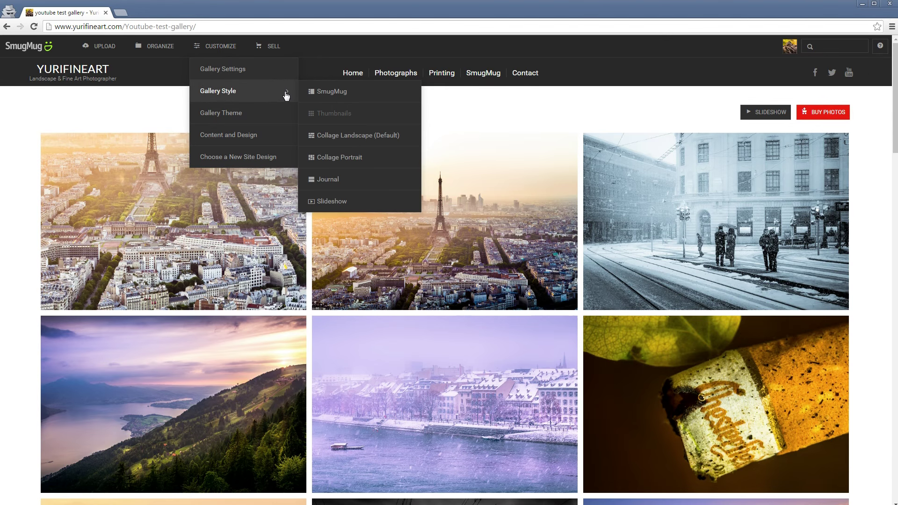
click(325, 97)
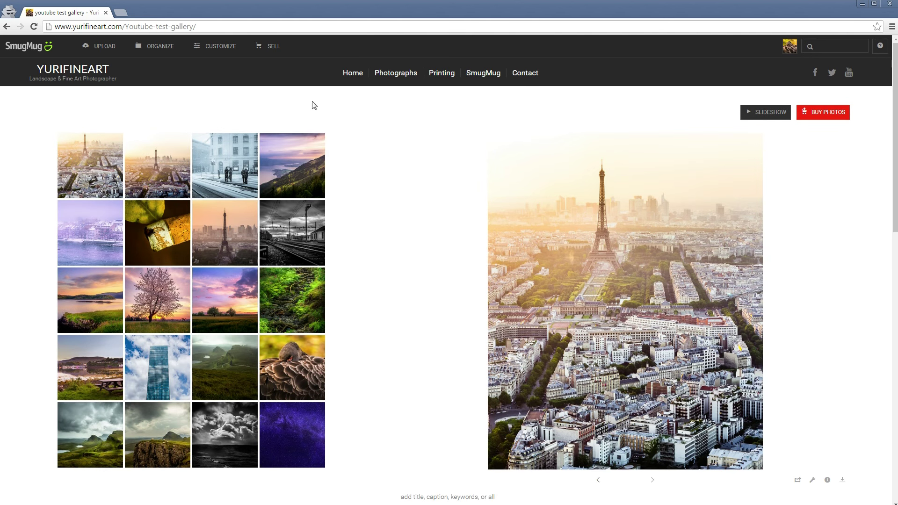
click(303, 150)
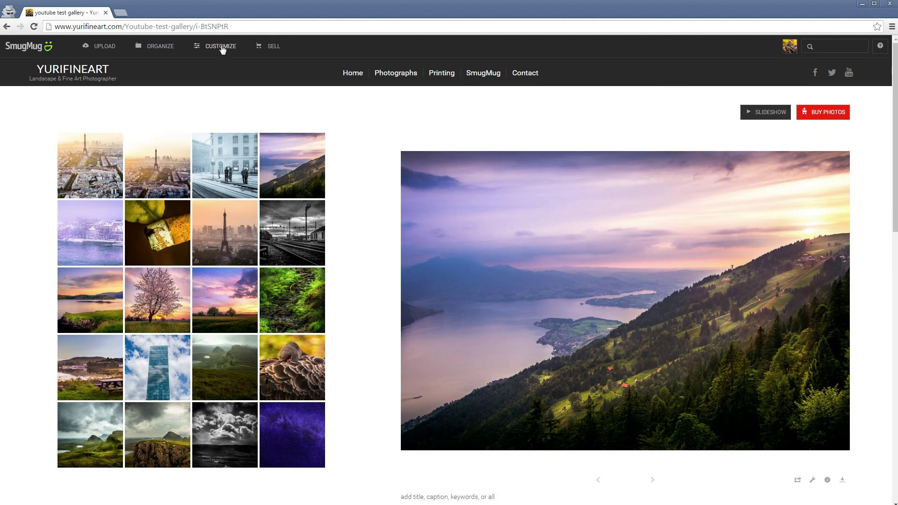
Step: Change the gallery to Collage Landscape style and open the leaf and cork photo full-screen
click(221, 47)
mouse_move(257, 92)
click(344, 140)
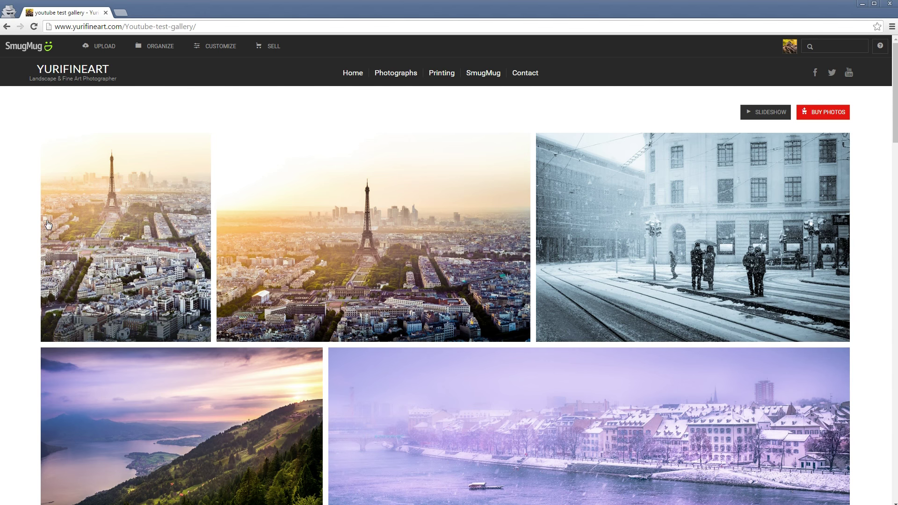
scroll(19, 223, down, 1)
scroll(18, 221, down, 9)
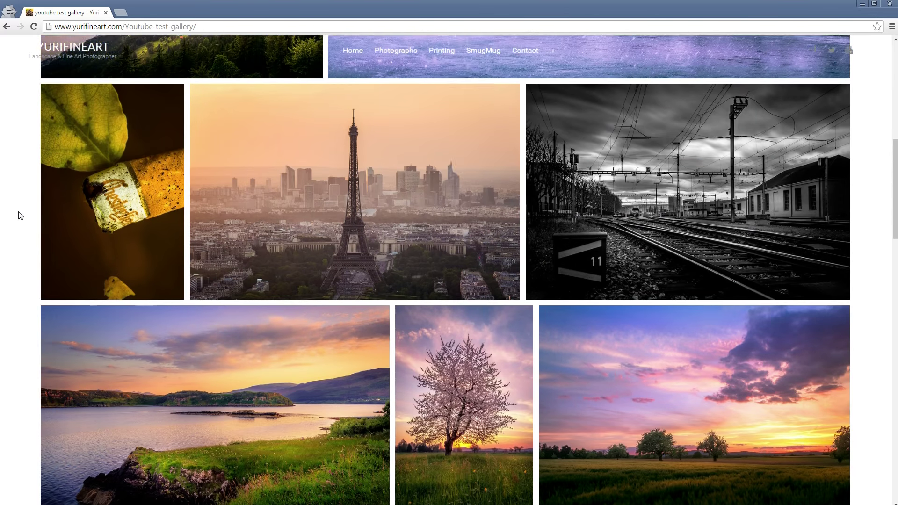
scroll(20, 215, down, 1)
click(76, 180)
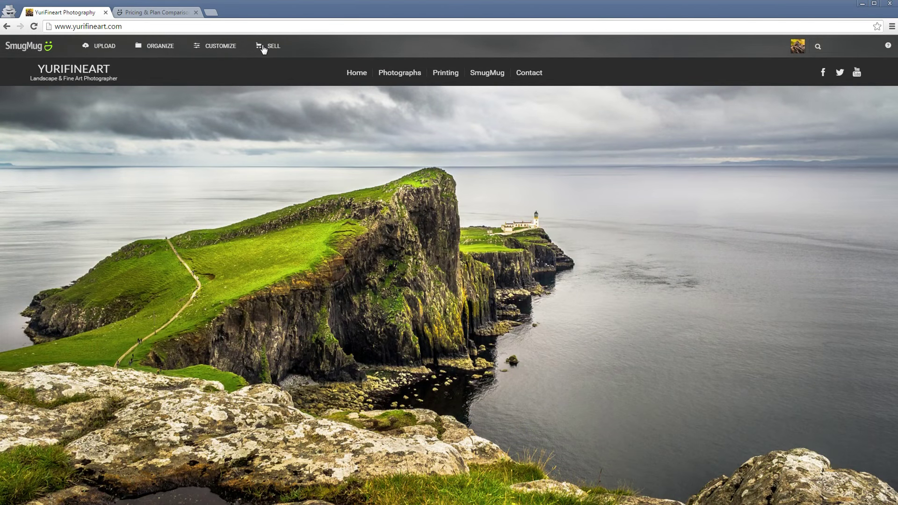
Step: Review the Pricing & Plan Comparison page, then return to the photo site
click(159, 14)
scroll(421, 206, down, 1)
drag(491, 194, 654, 195)
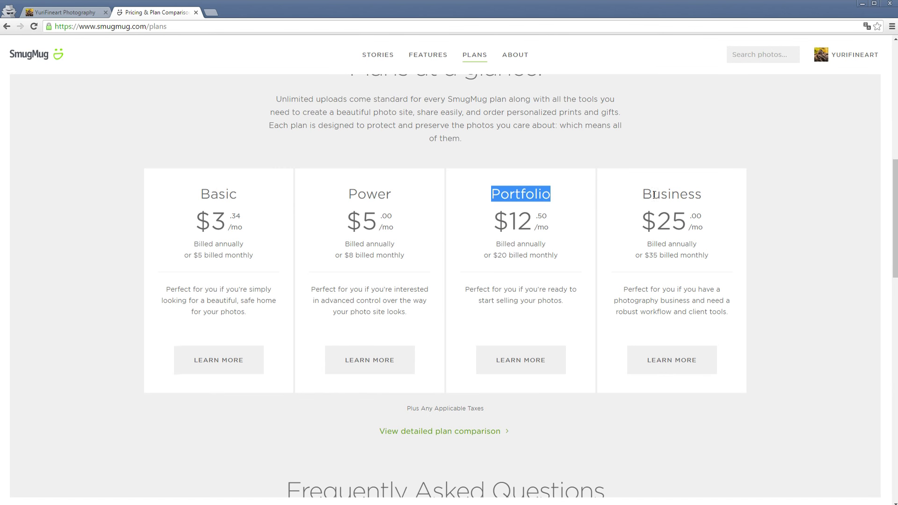
click(652, 194)
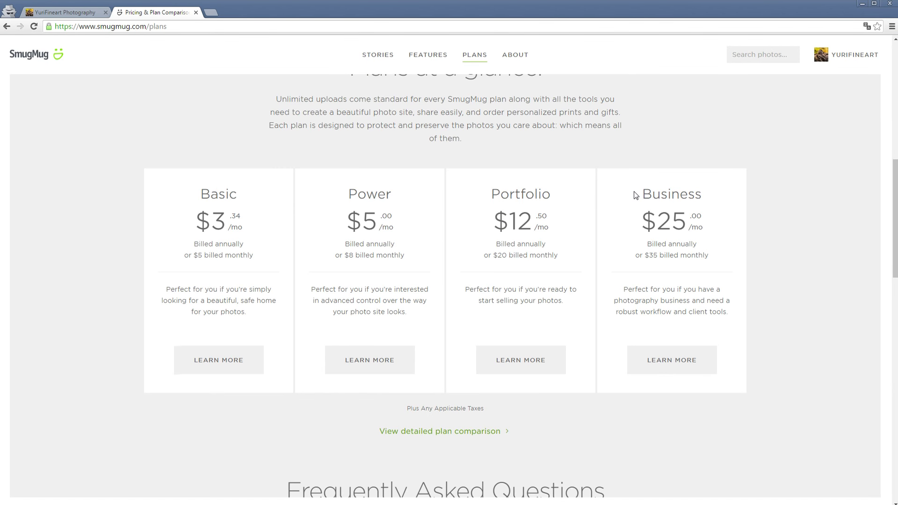
click(65, 13)
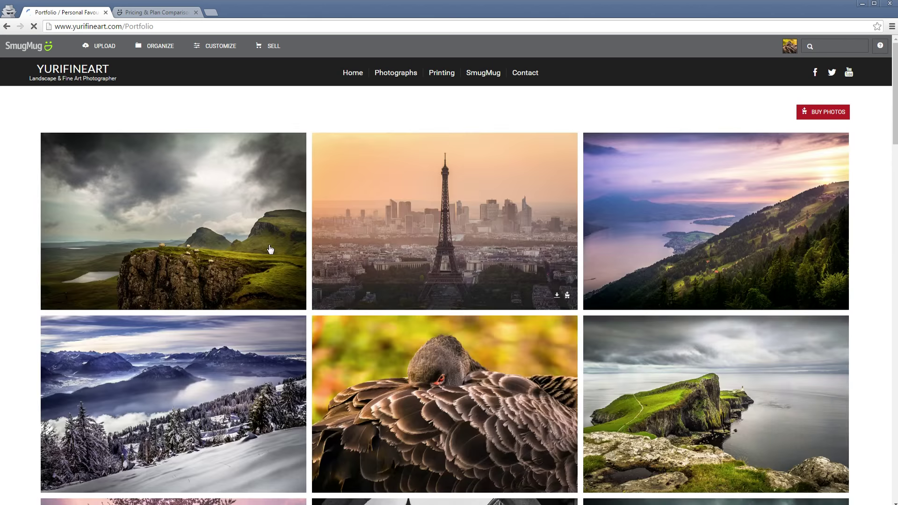
click(208, 240)
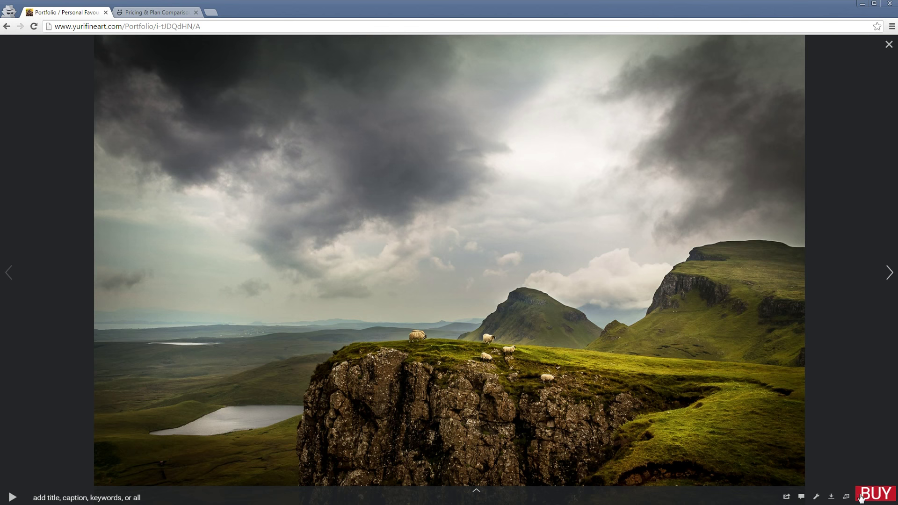
click(863, 494)
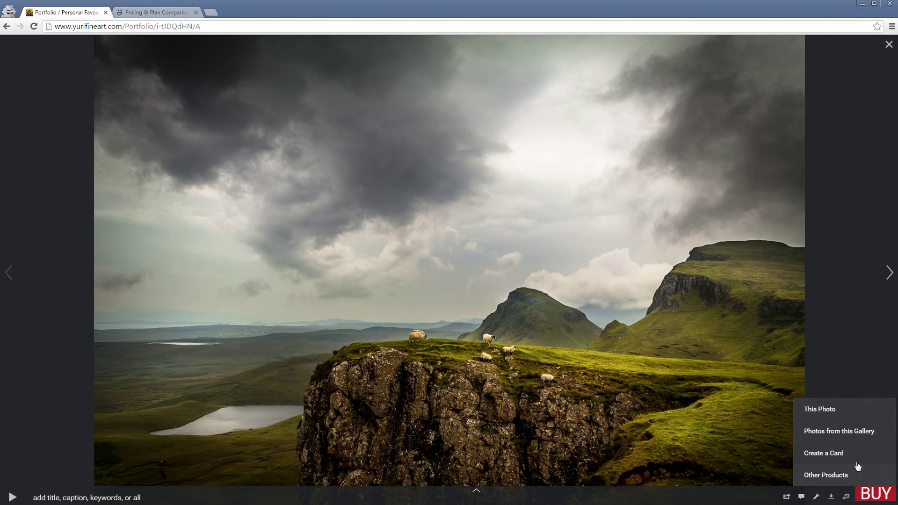
click(839, 412)
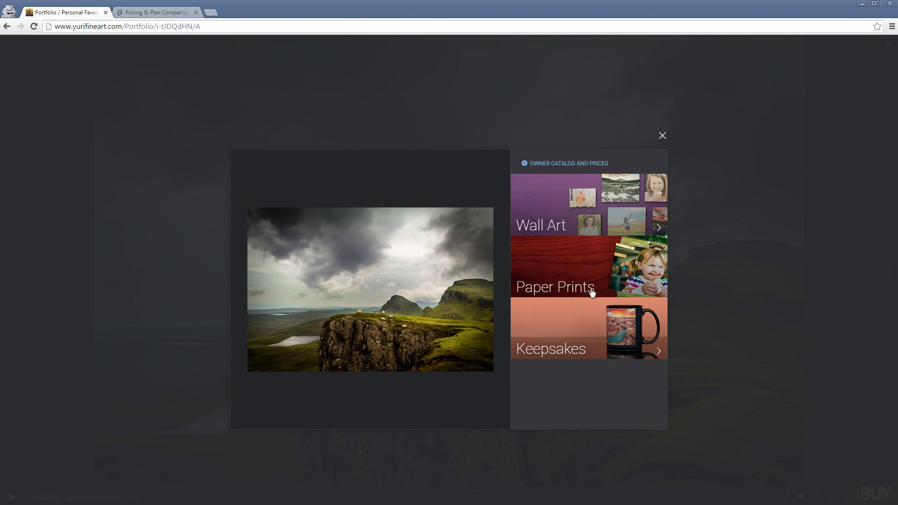
click(579, 275)
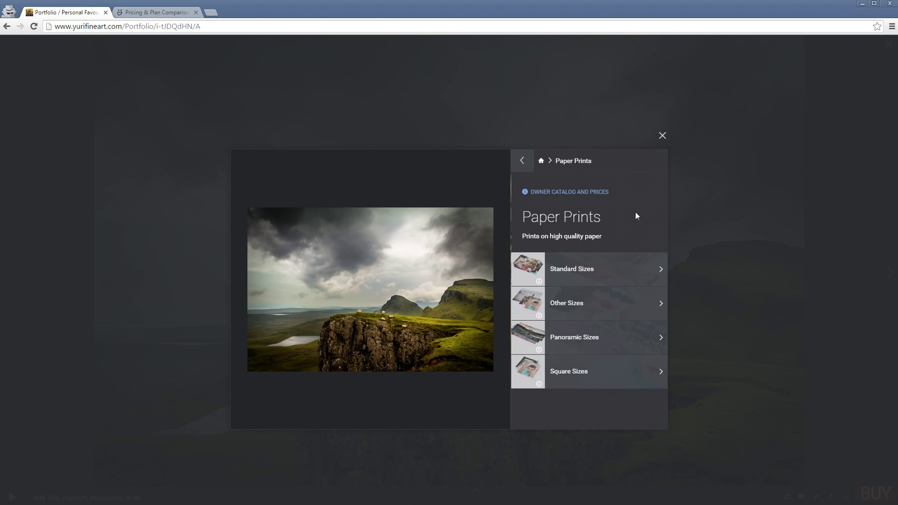
click(663, 136)
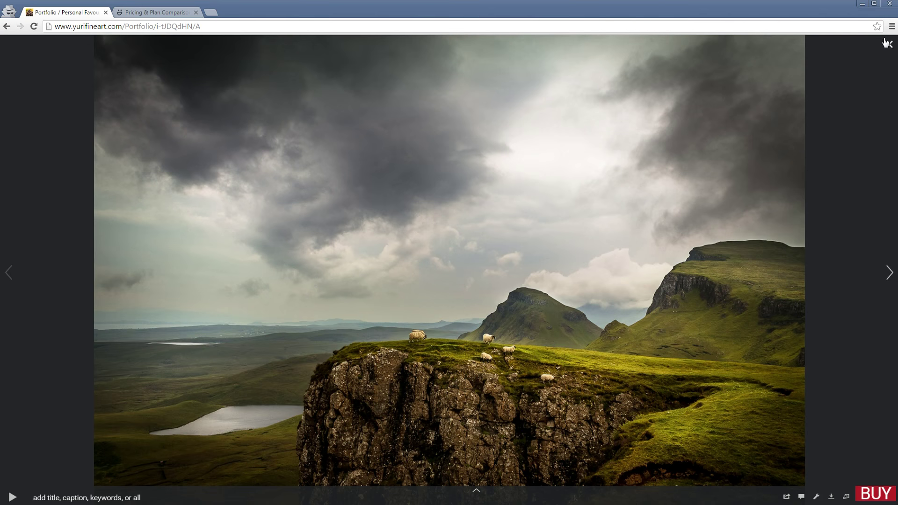
key(Escape)
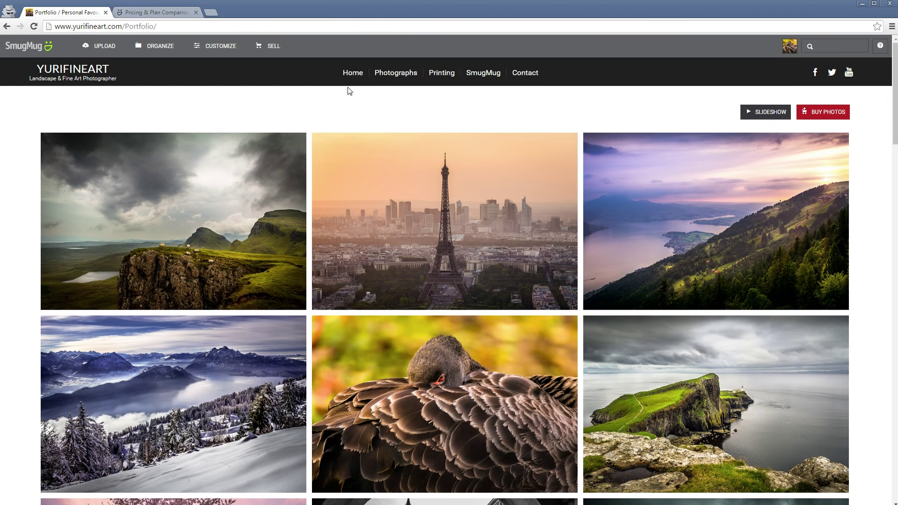
click(352, 73)
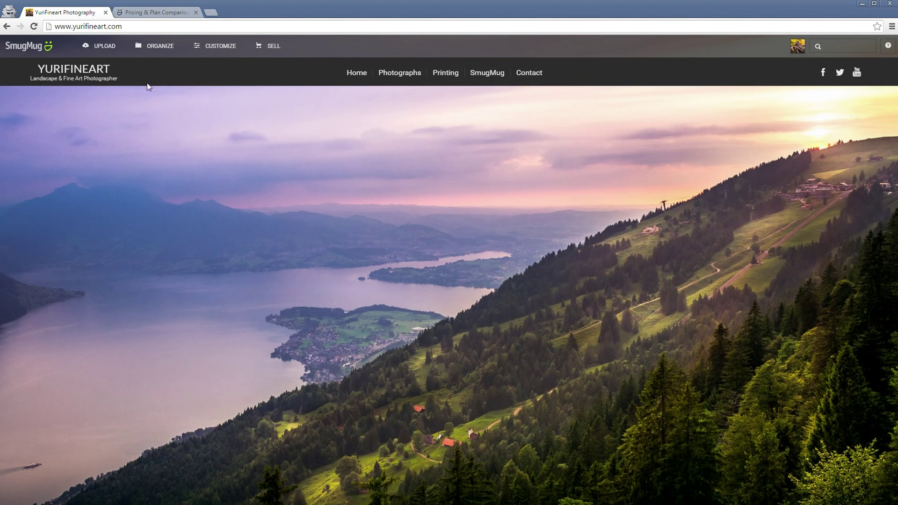
Step: Open the site organizer showing all 20 items, leaving no gallery selected
click(154, 46)
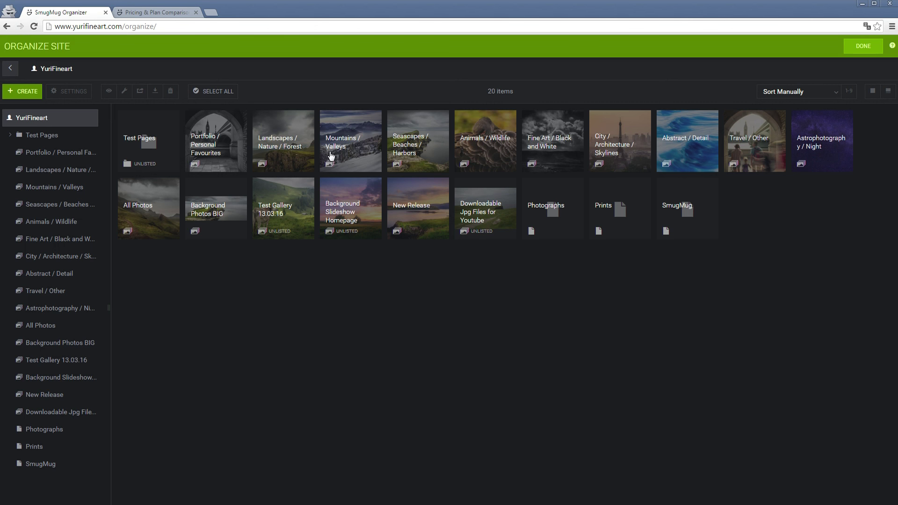
click(350, 151)
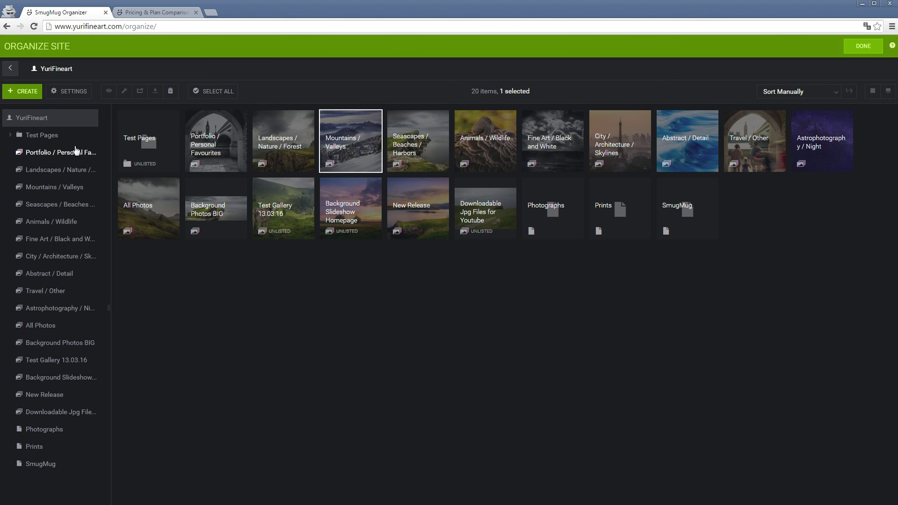
click(44, 117)
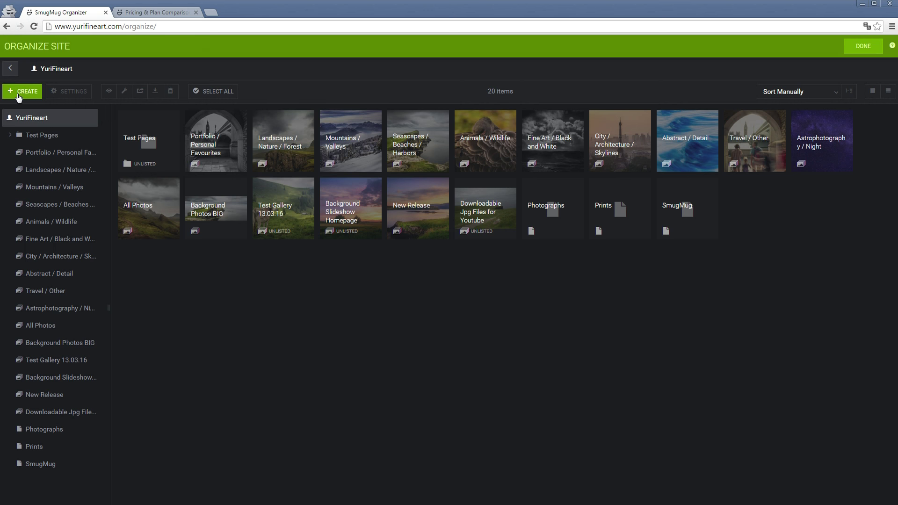
click(19, 95)
Step: Start a new gallery titled 'youtube test gallery' with URL Youtube-test-gallery
click(45, 136)
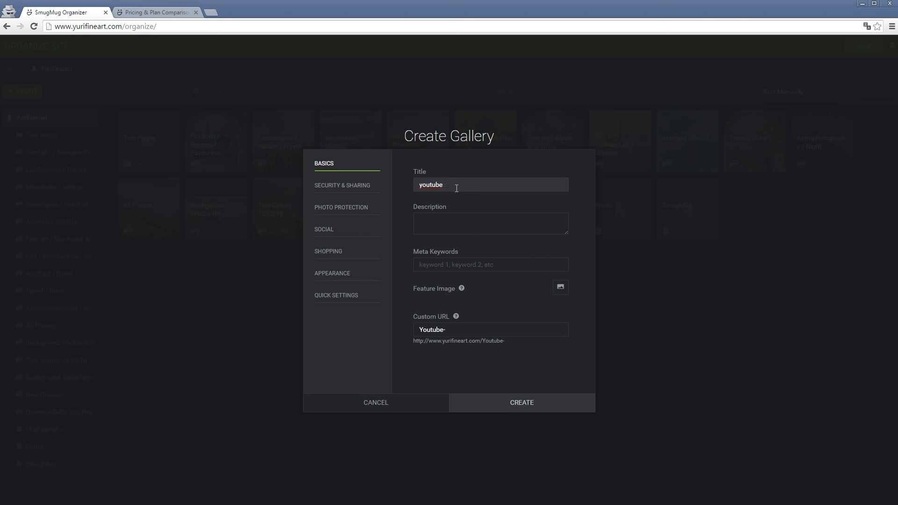
text(youtube test gallery)
click(511, 313)
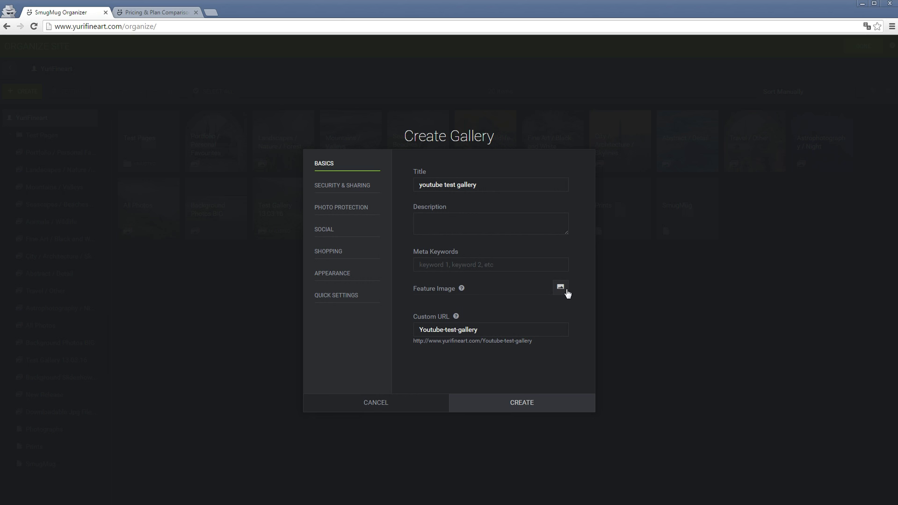
click(352, 193)
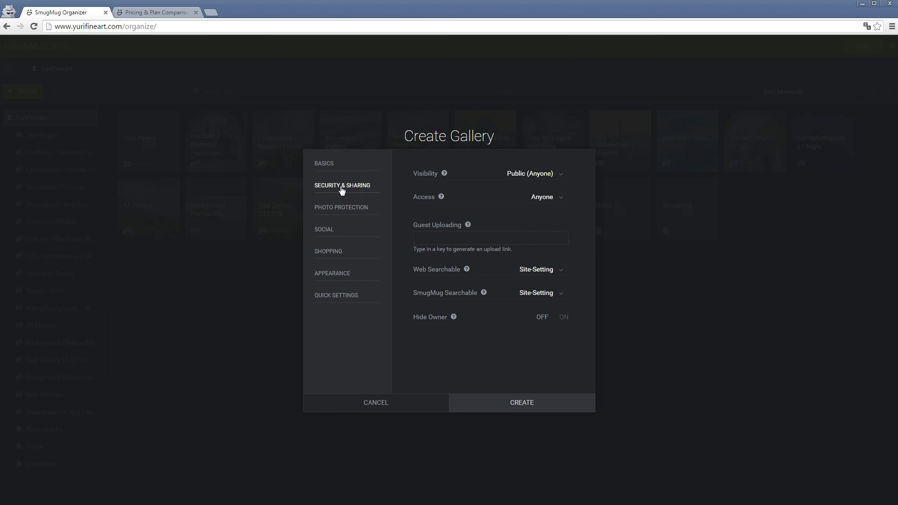
Step: Keep visibility Public, maximum display size X3Large and proof delay Off
click(527, 174)
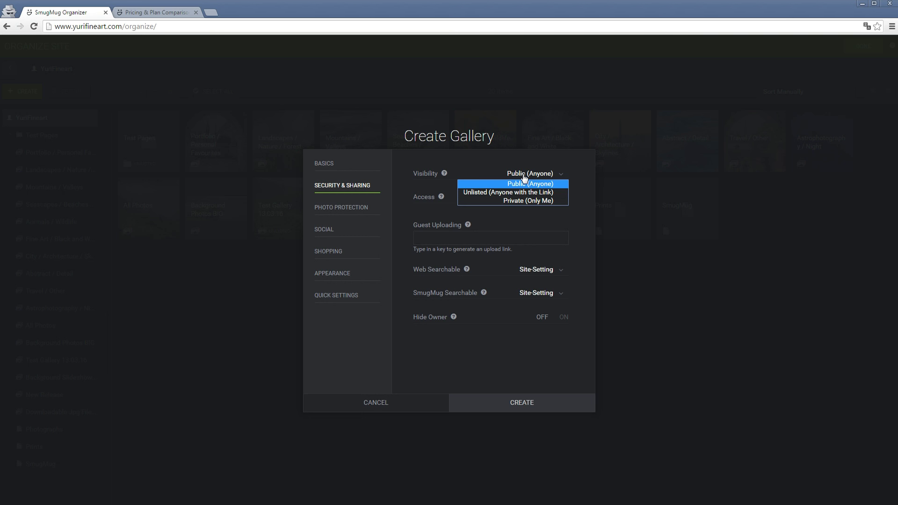
click(529, 183)
click(349, 211)
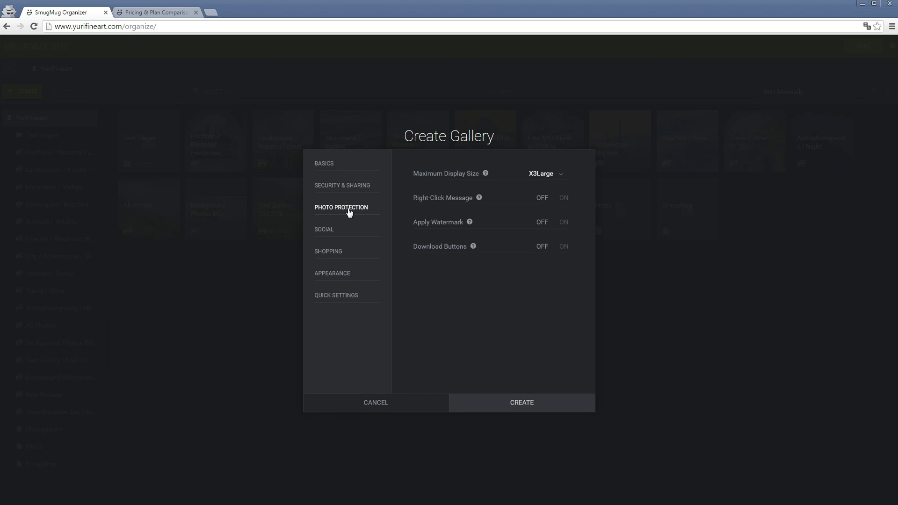
click(545, 175)
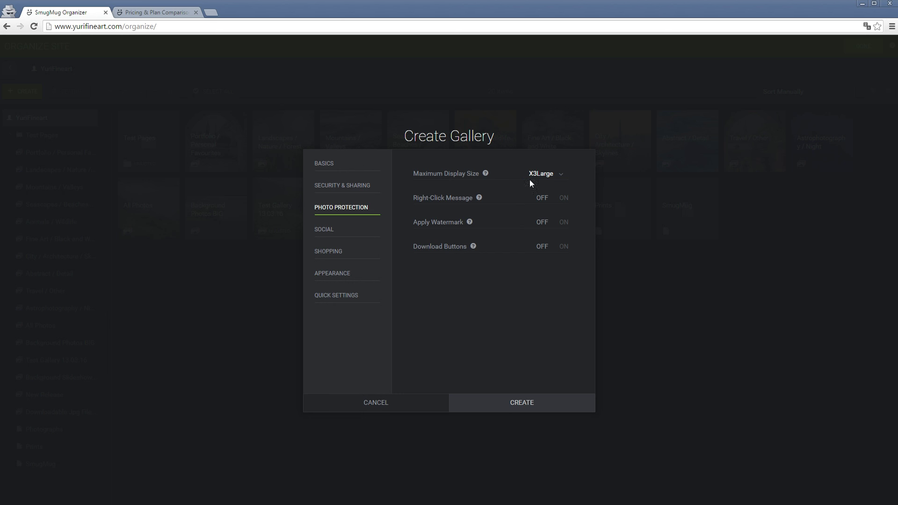
click(339, 231)
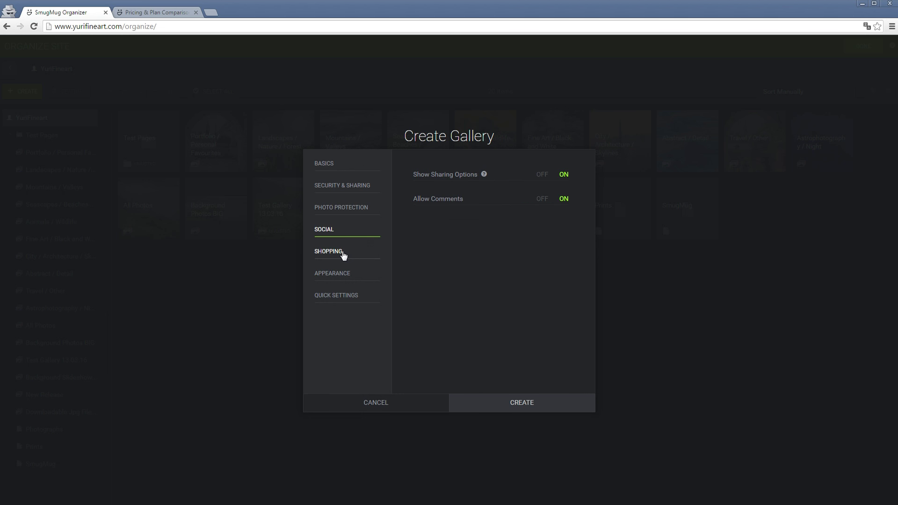
click(344, 255)
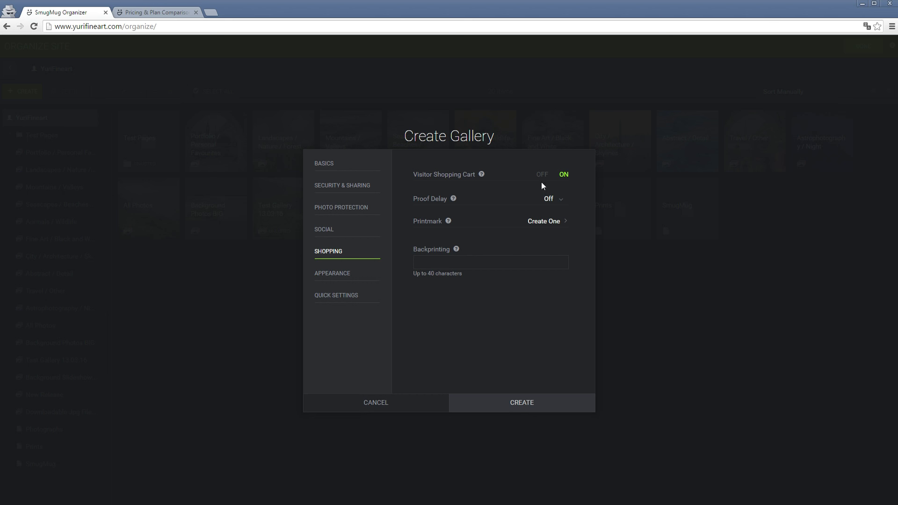
click(550, 201)
click(551, 206)
Step: Check the appearance and quick settings, create the gallery and open it
click(331, 275)
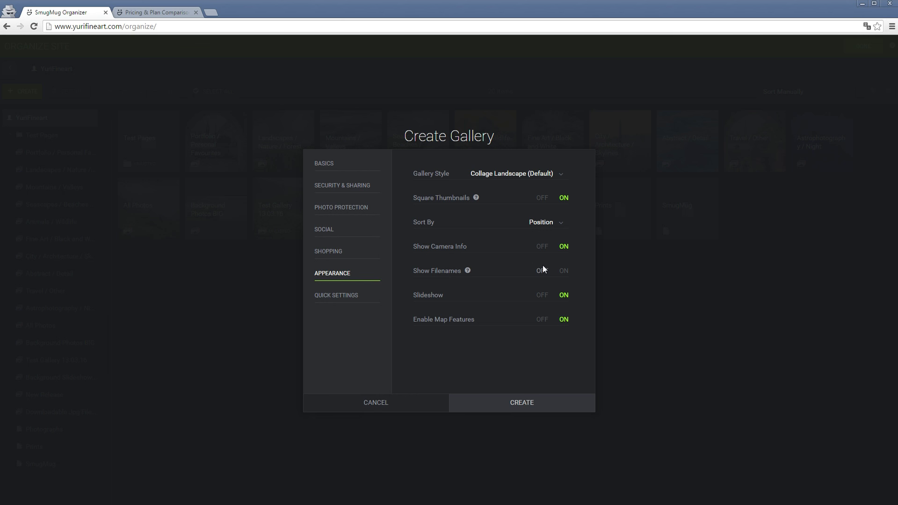
click(357, 299)
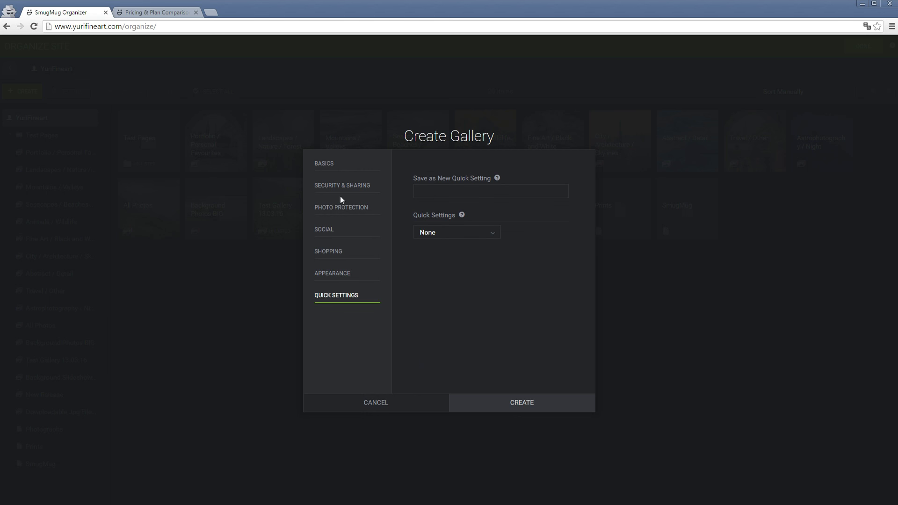
click(334, 166)
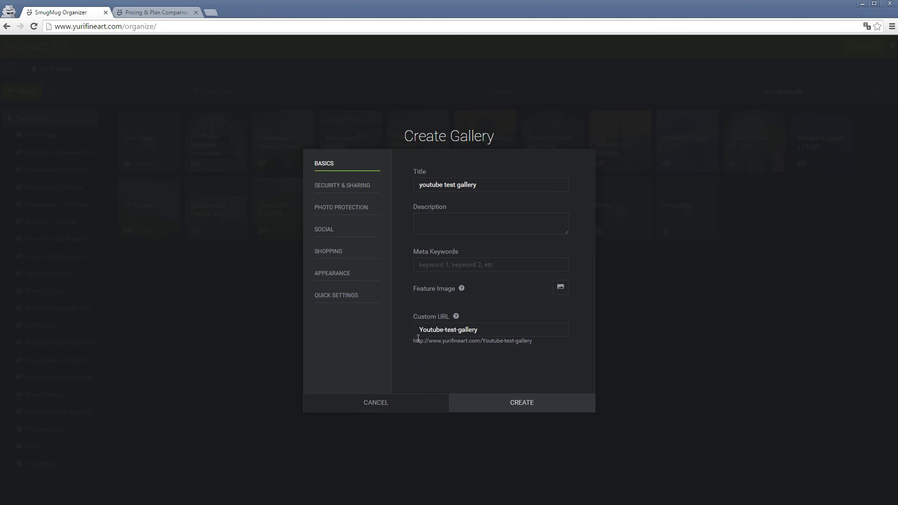
click(510, 405)
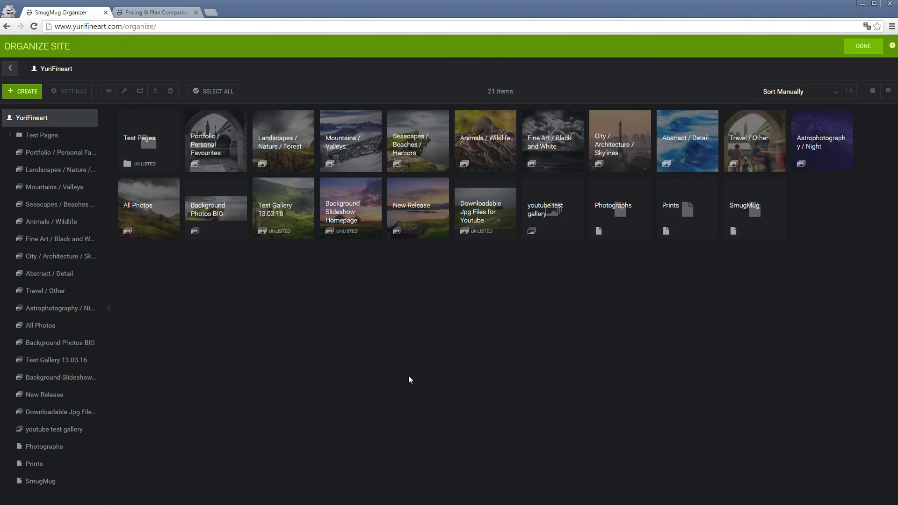
click(57, 430)
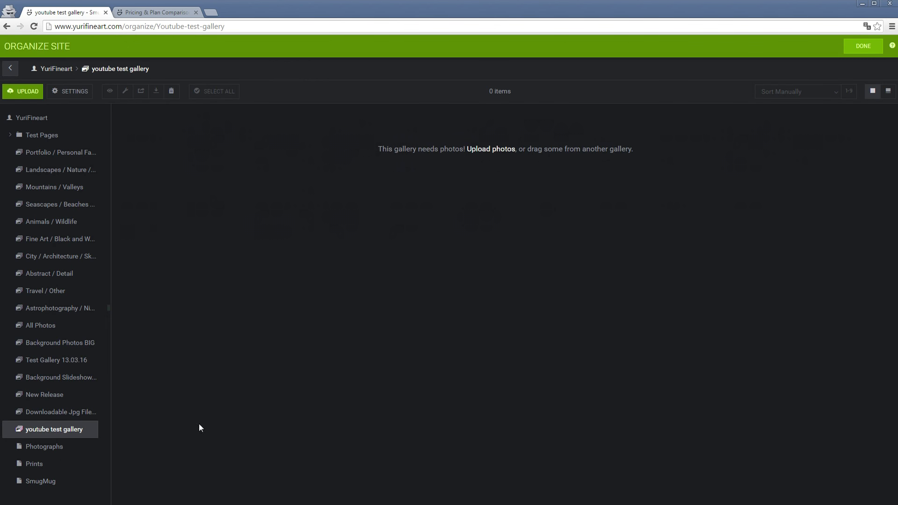
Step: Upload the 20 photo files into the youtube test gallery
click(485, 151)
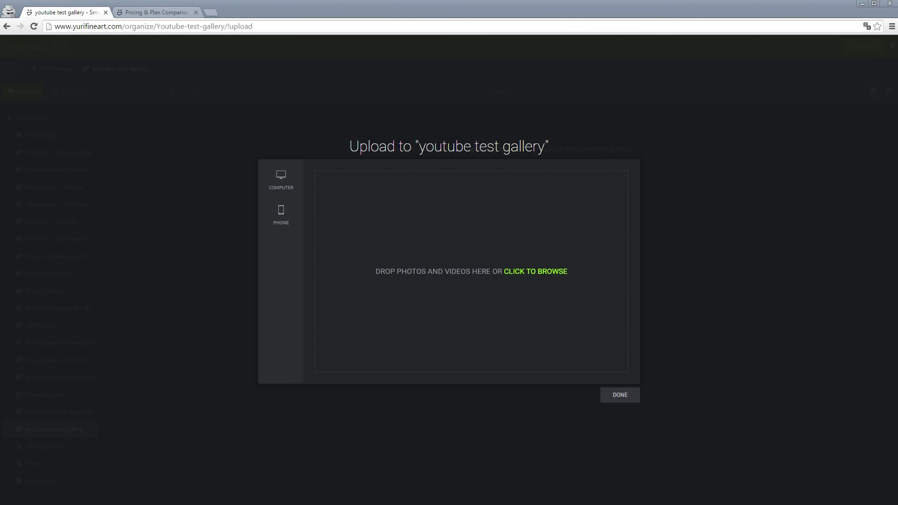
drag(0, 255, 405, 234)
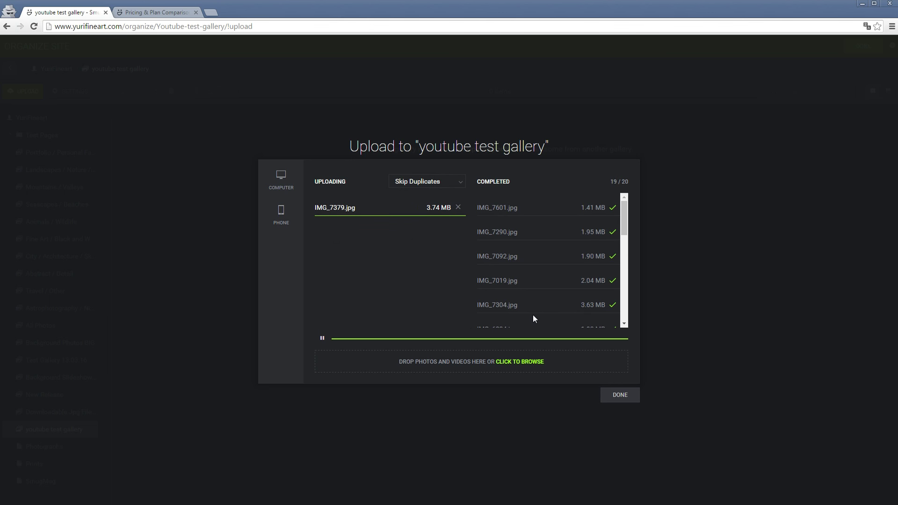
click(618, 395)
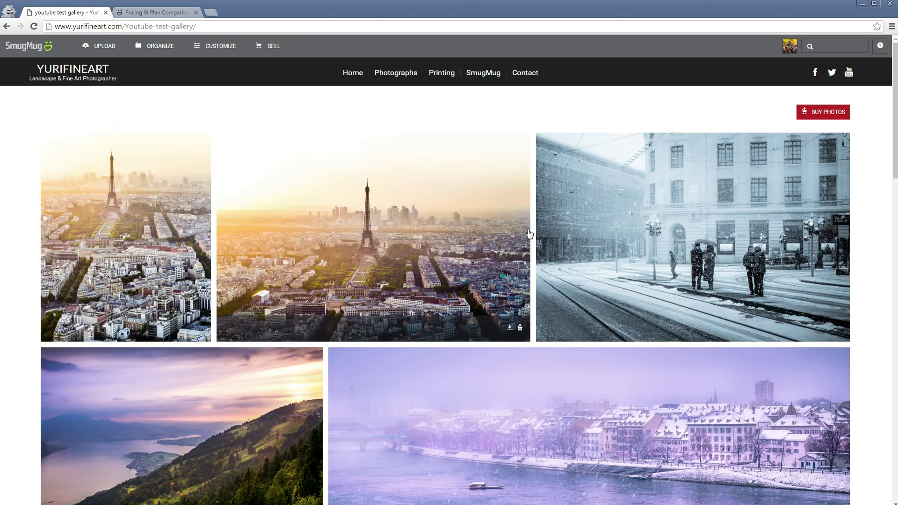
scroll(398, 238, down, 8)
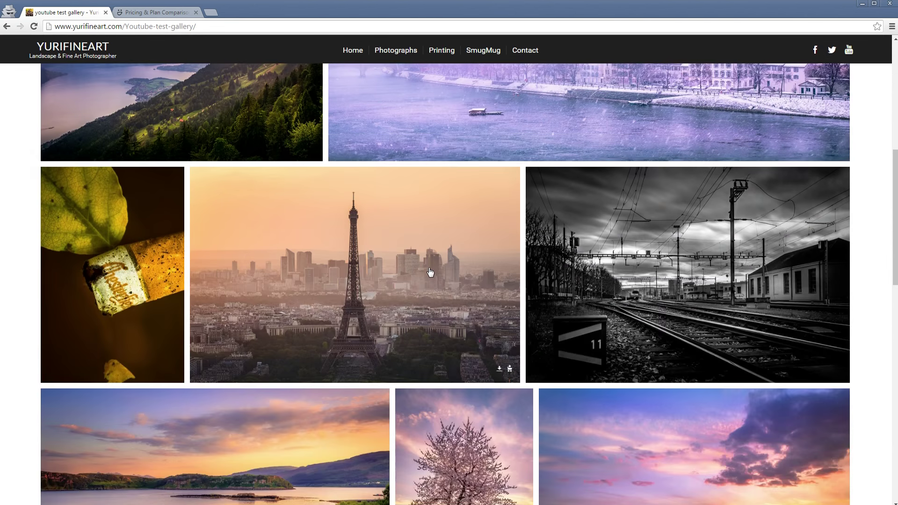
scroll(423, 266, up, 6)
scroll(422, 265, up, 2)
scroll(468, 272, down, 4)
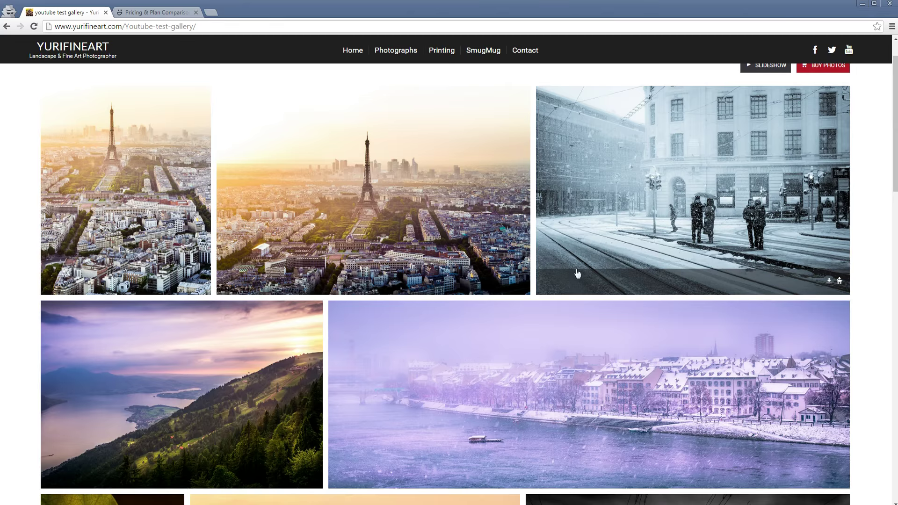
scroll(360, 259, down, 7)
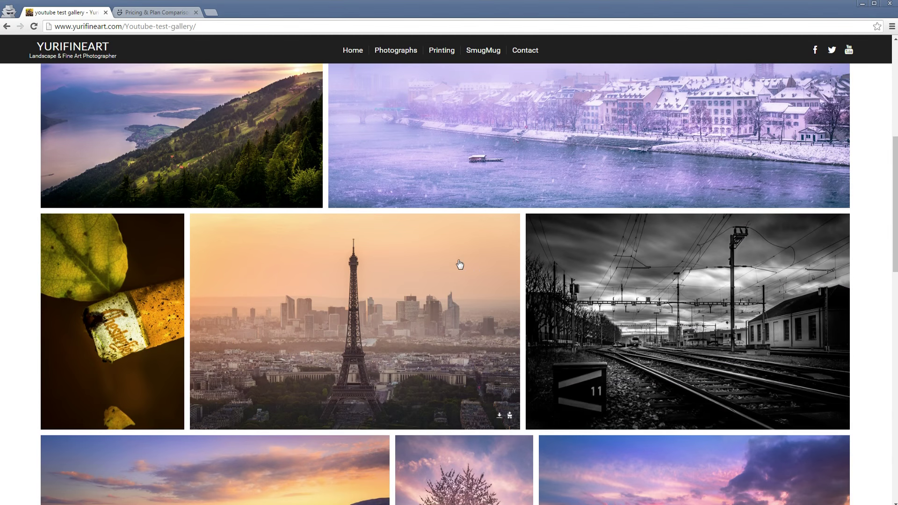
scroll(394, 275, down, 2)
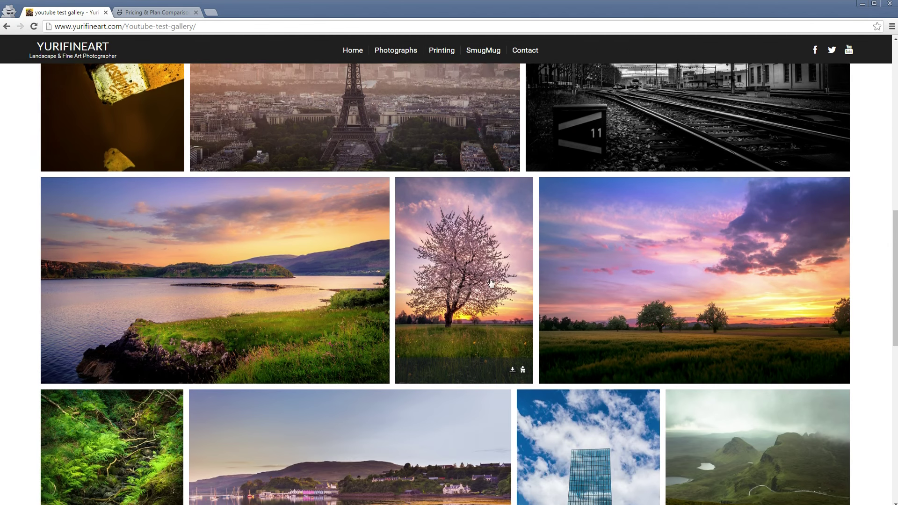
scroll(422, 287, up, 6)
scroll(422, 287, up, 6)
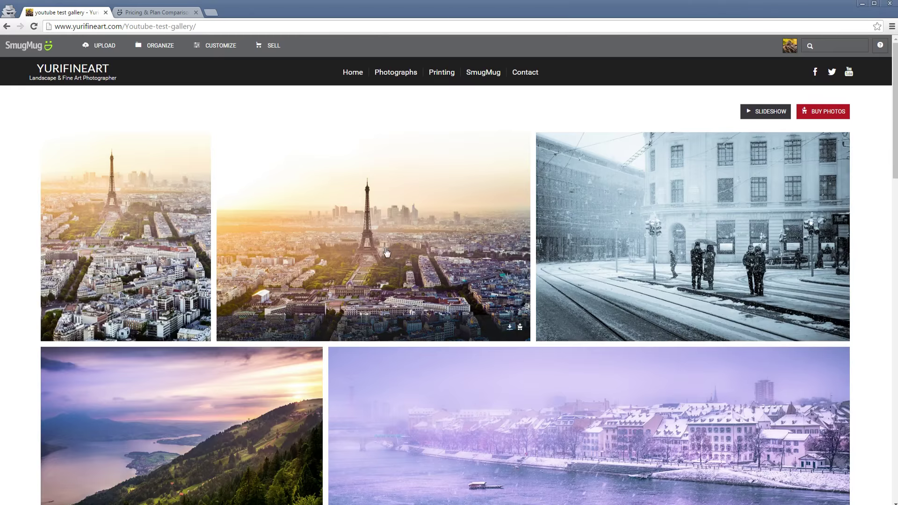
Step: Apply the SmugMug gallery style to the youtube test gallery
click(218, 55)
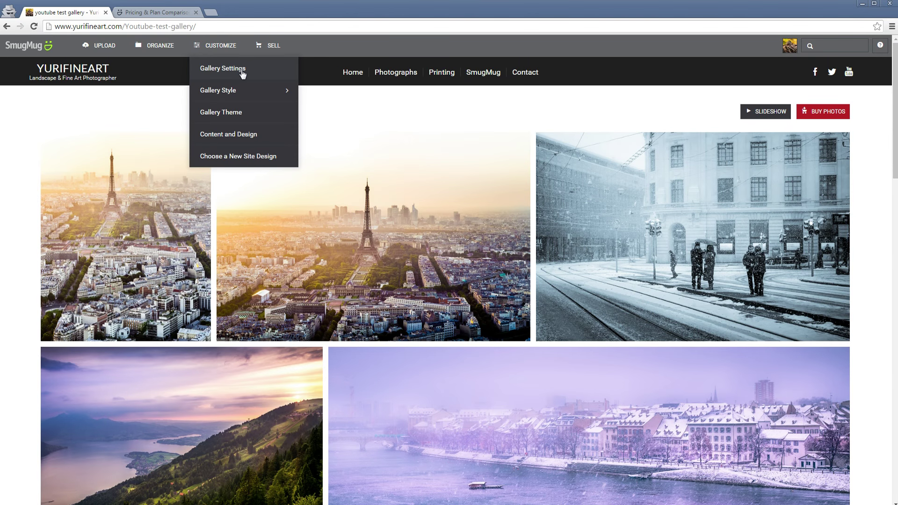
mouse_move(242, 88)
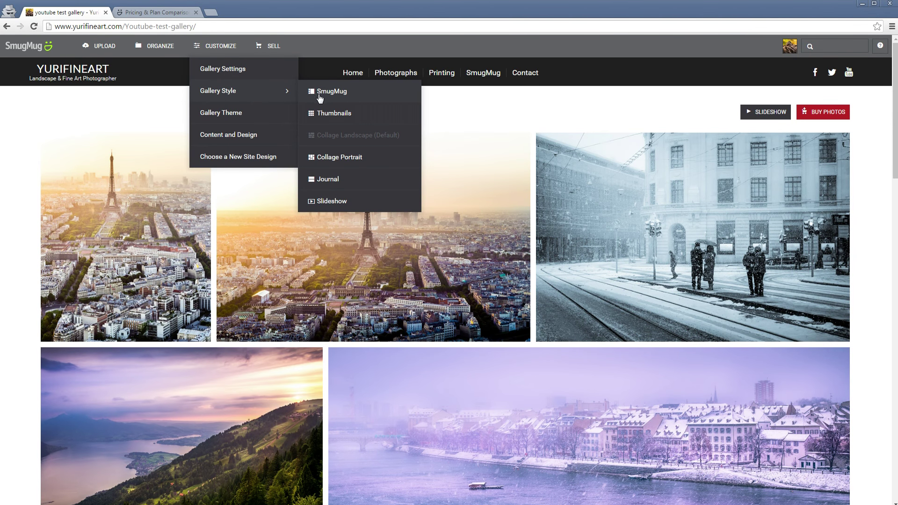
click(338, 98)
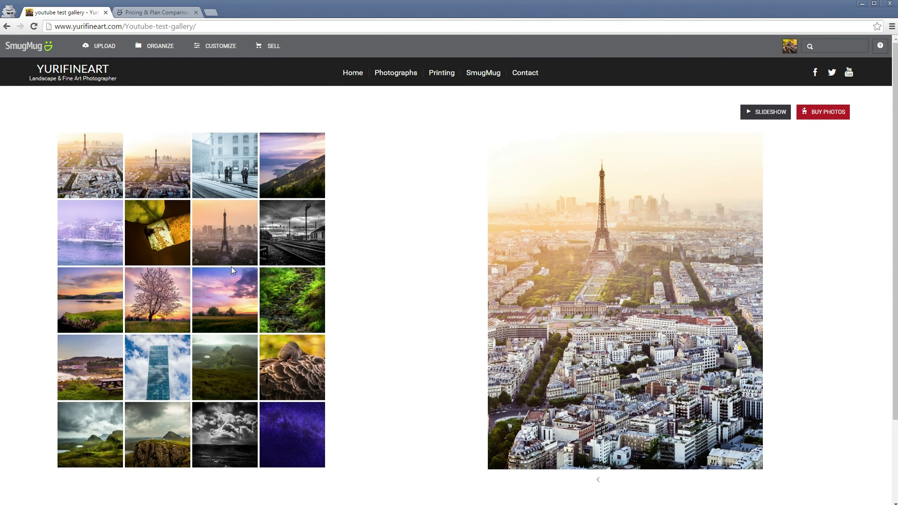
Step: Switch the youtube test gallery to the Thumbnails style and scroll through it
click(215, 46)
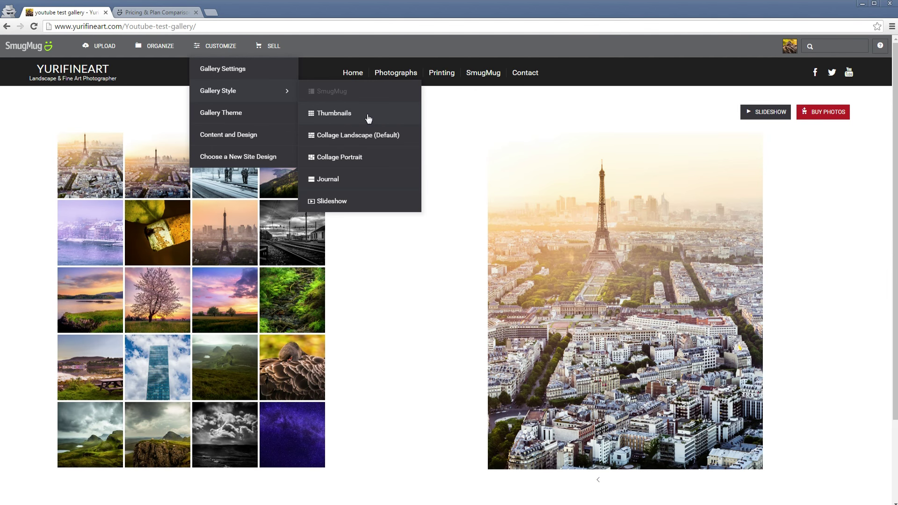
click(334, 113)
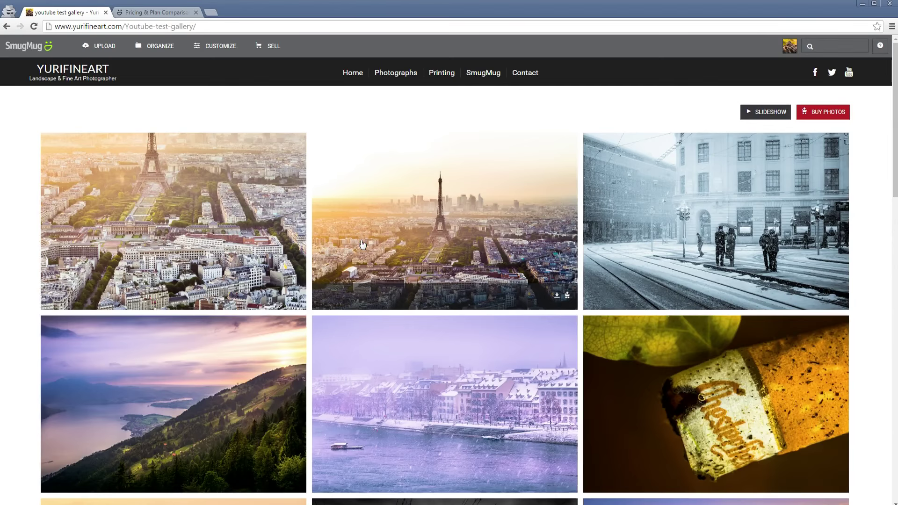
scroll(397, 284, down, 4)
scroll(397, 284, down, 7)
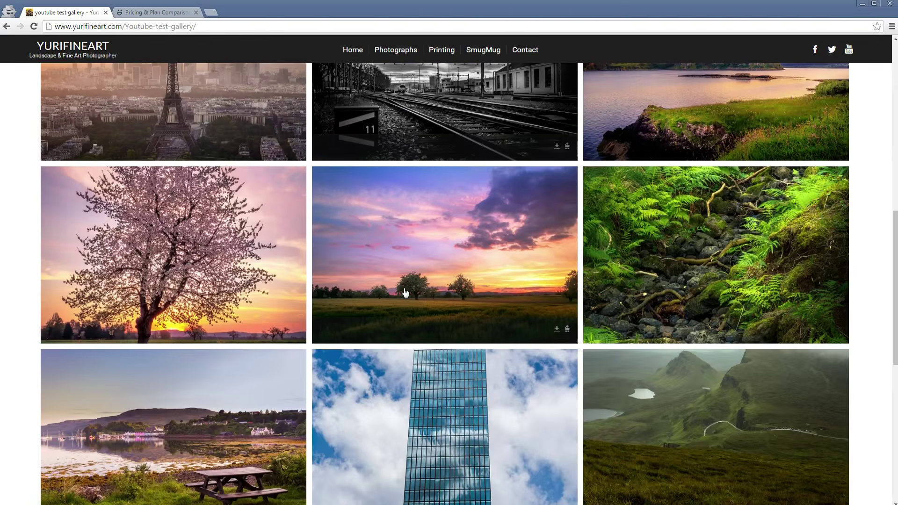
scroll(395, 308, up, 11)
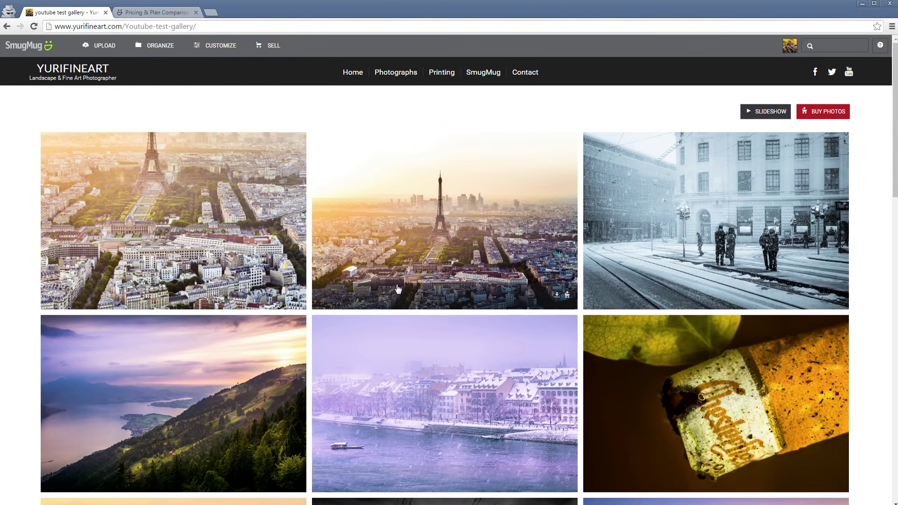
Step: Try the Collage Landscape and Collage Portrait styles, then pick Journal
click(215, 46)
mouse_move(266, 96)
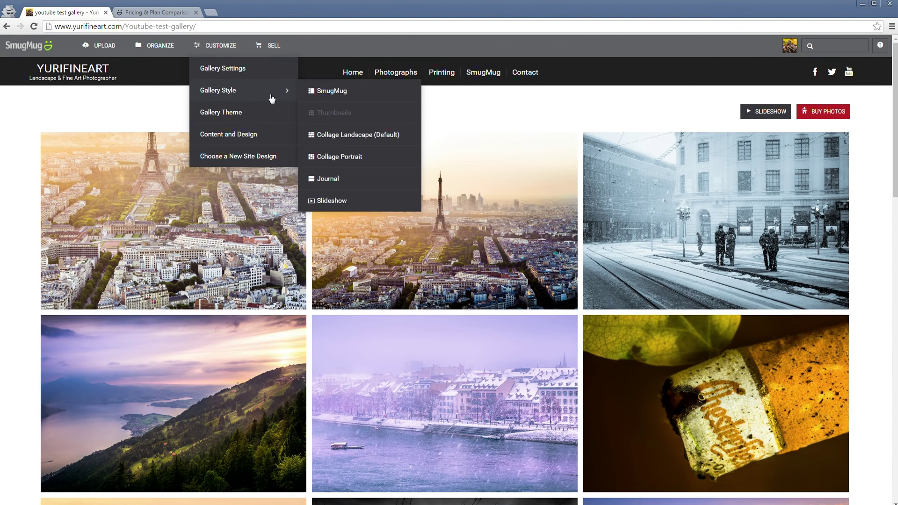
click(360, 137)
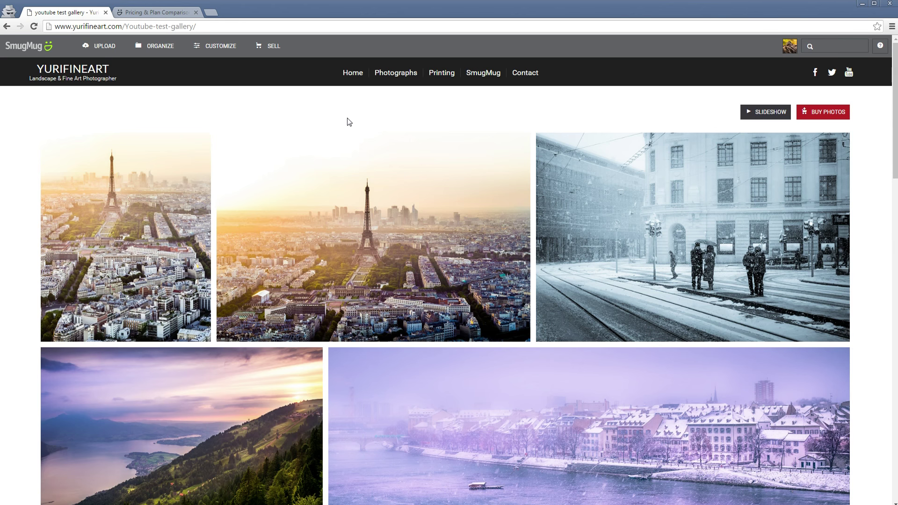
click(215, 45)
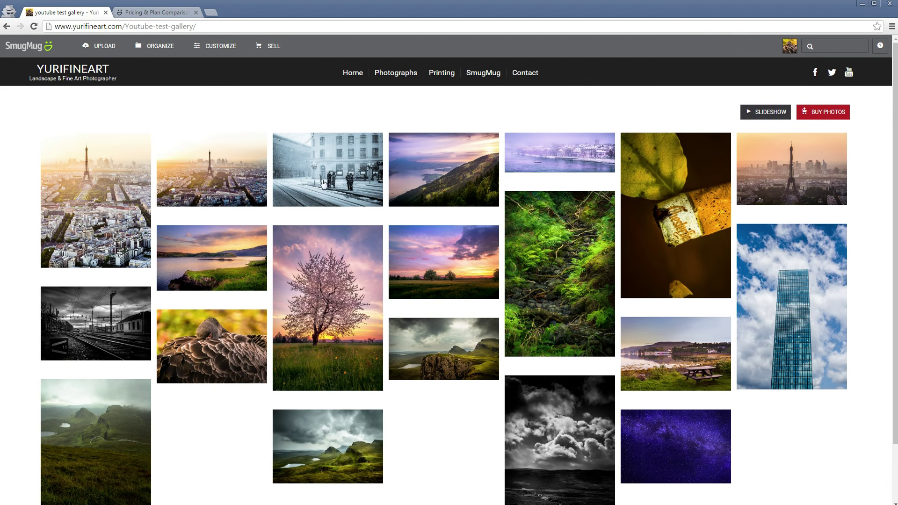
click(237, 56)
mouse_move(270, 94)
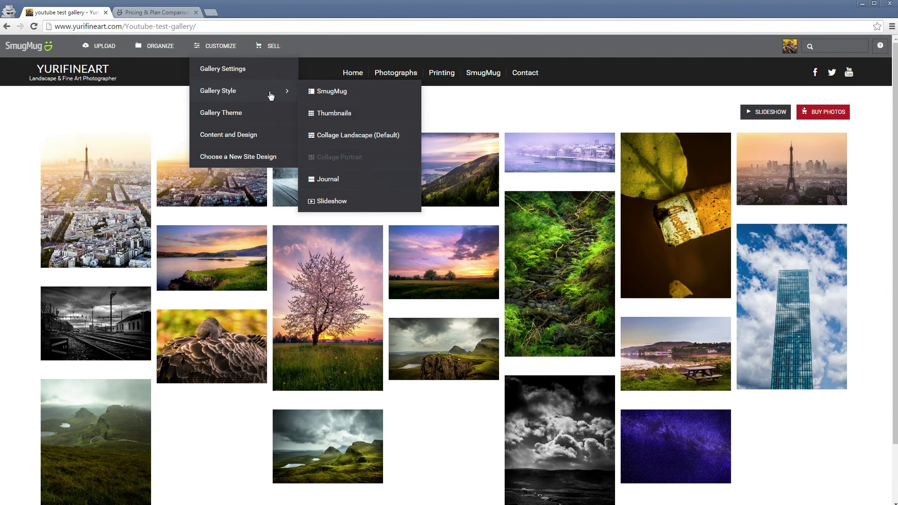
click(363, 178)
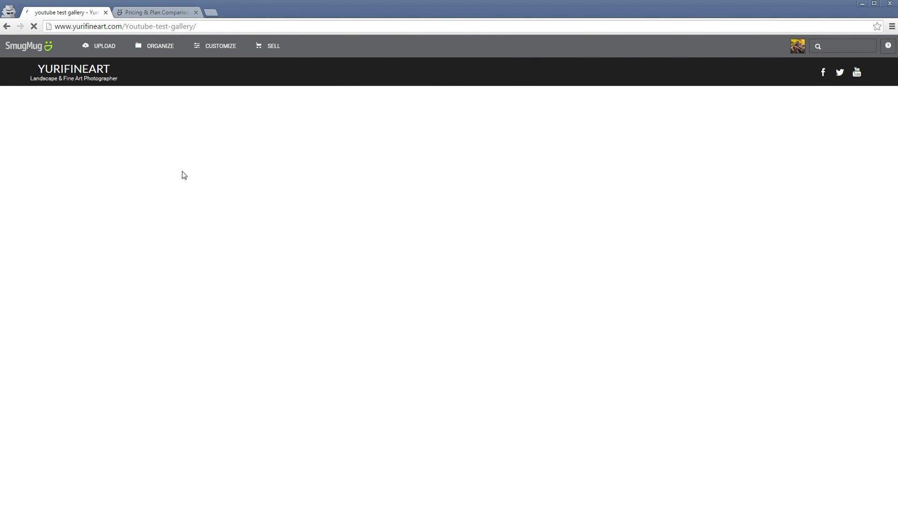
Step: Preview the Journal layout, switch to Slideshow, and advance to the lake and mountain photo
scroll(142, 151, down, 15)
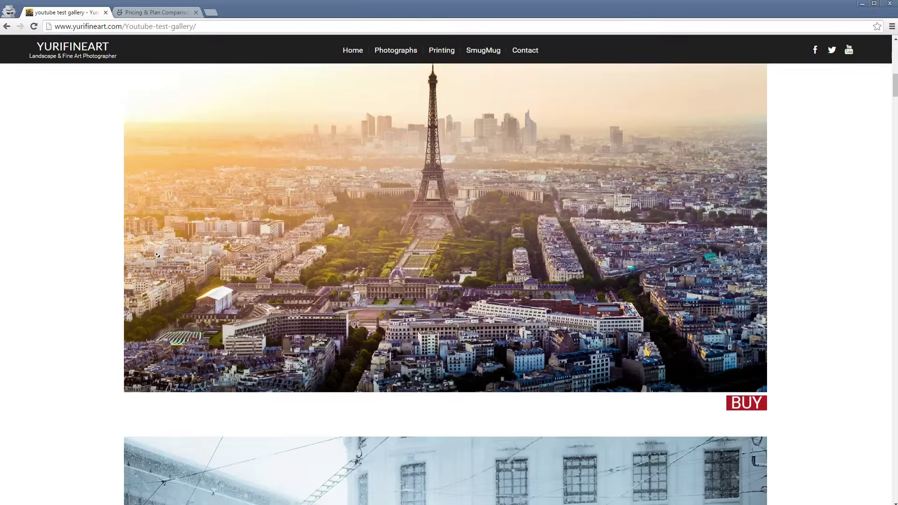
scroll(143, 117, up, 15)
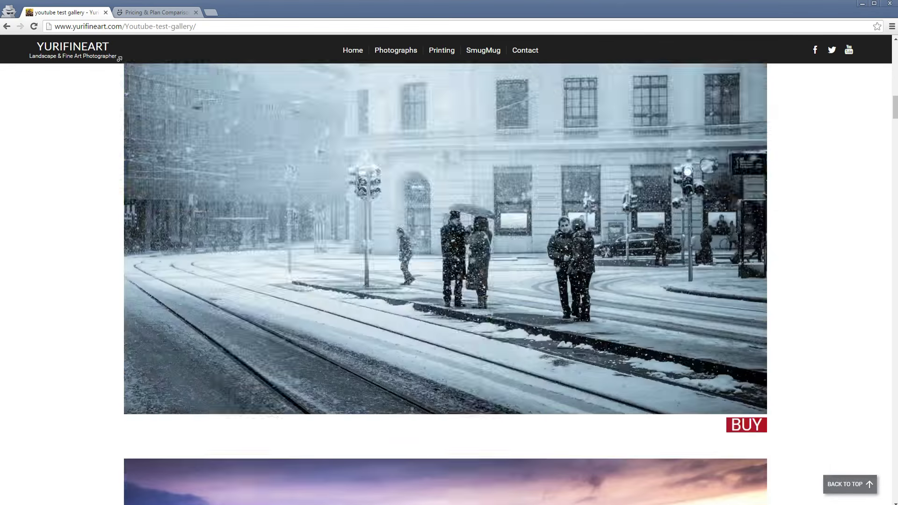
click(218, 46)
mouse_move(277, 95)
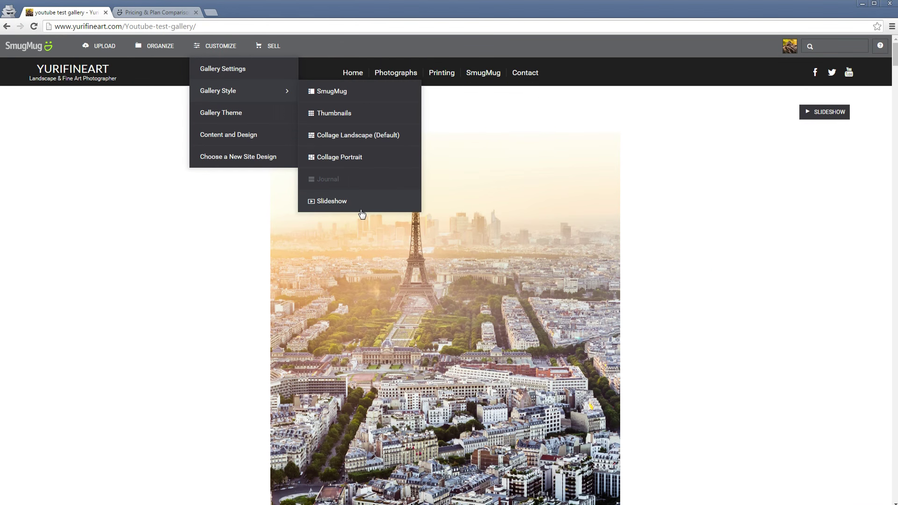
click(358, 206)
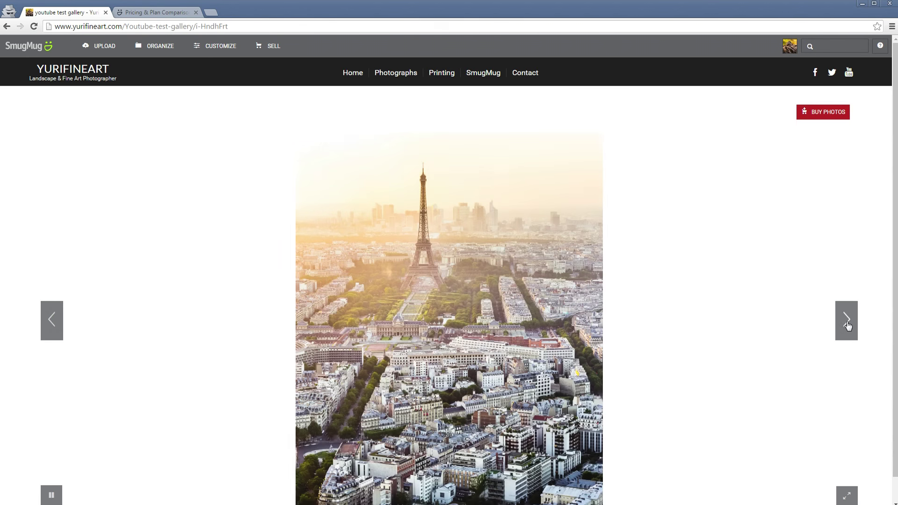
click(847, 324)
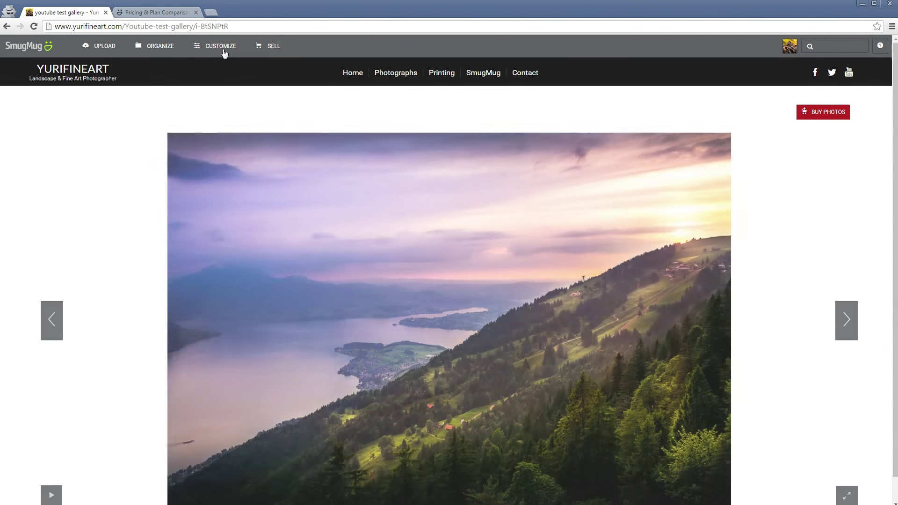
Step: Return the gallery to the Thumbnails style and scroll through the equal-sized photo grid
click(224, 52)
mouse_move(266, 97)
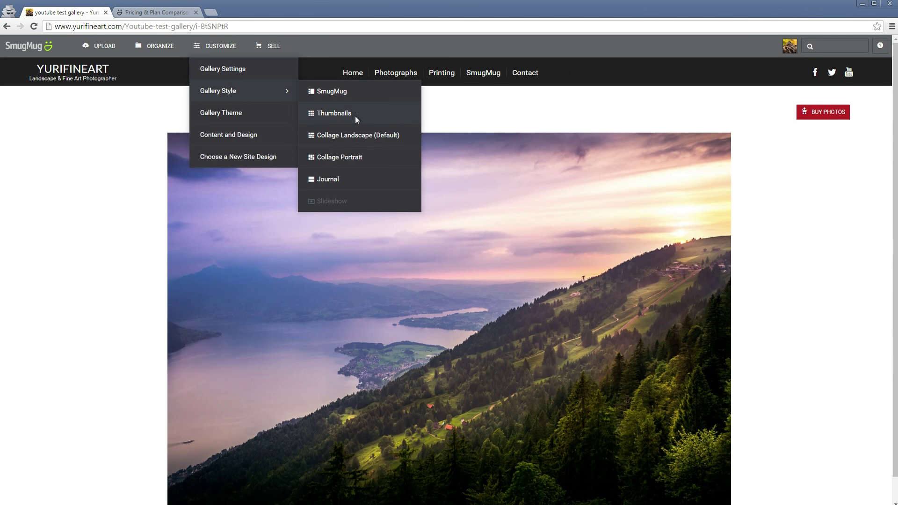
click(355, 117)
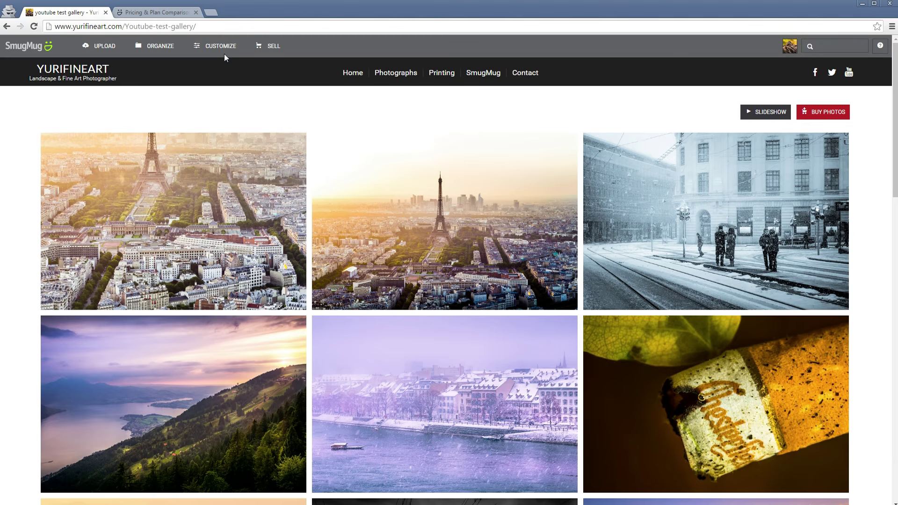
click(216, 52)
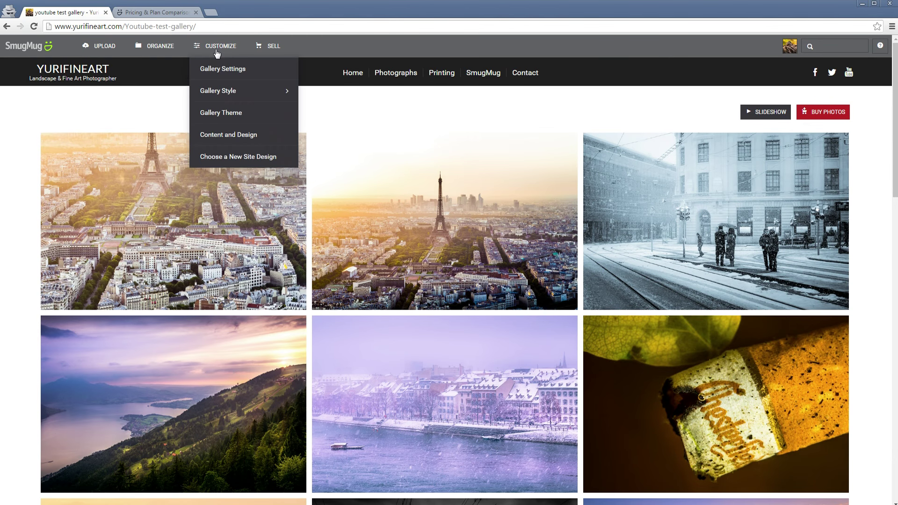
click(216, 51)
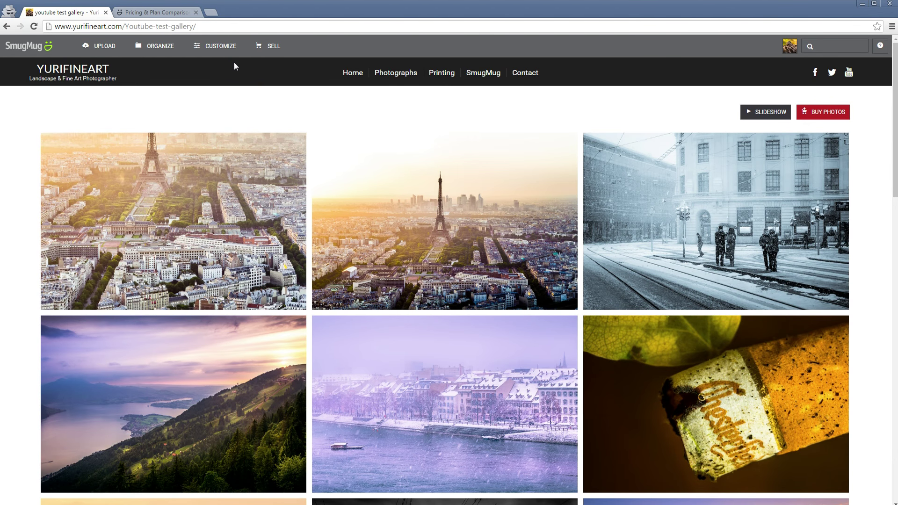
scroll(317, 244, down, 2)
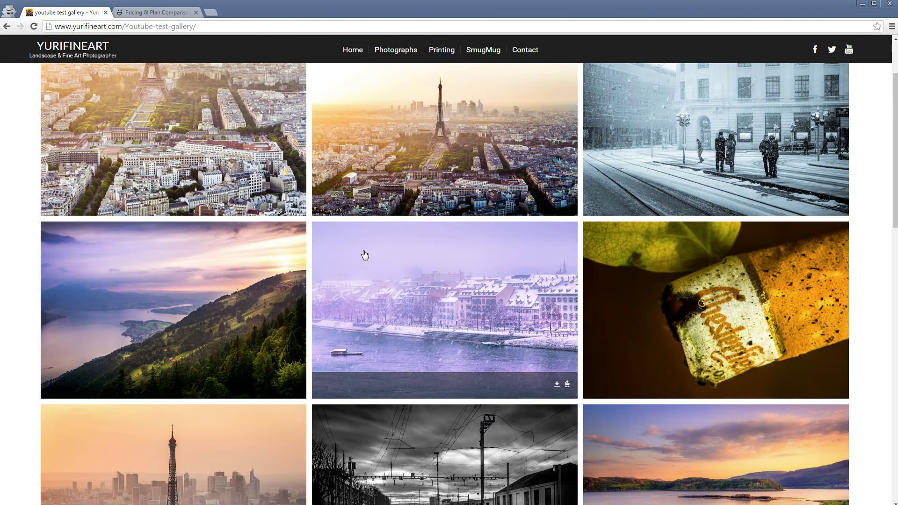
scroll(374, 255, down, 5)
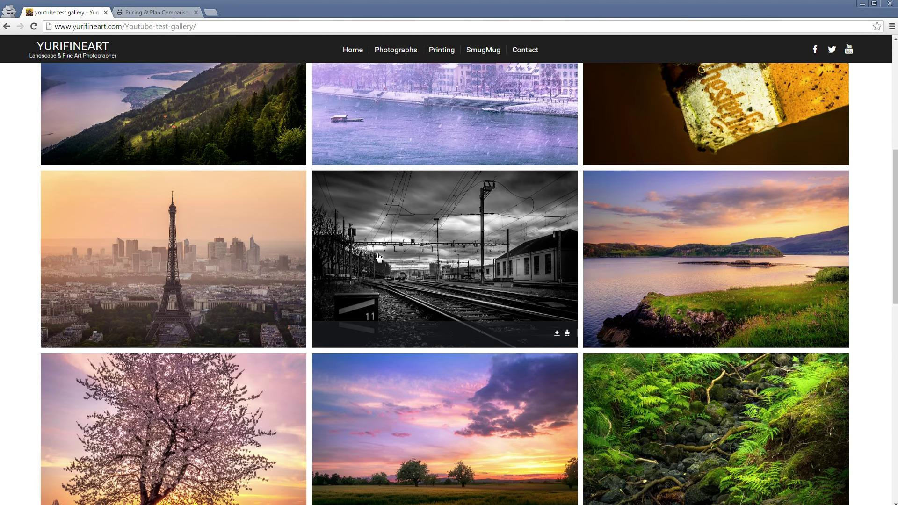
scroll(389, 244, up, 7)
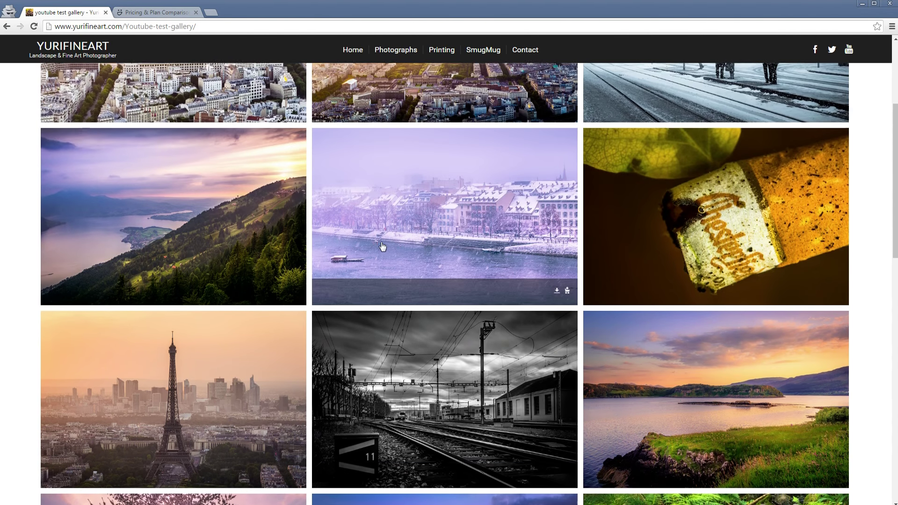
click(222, 50)
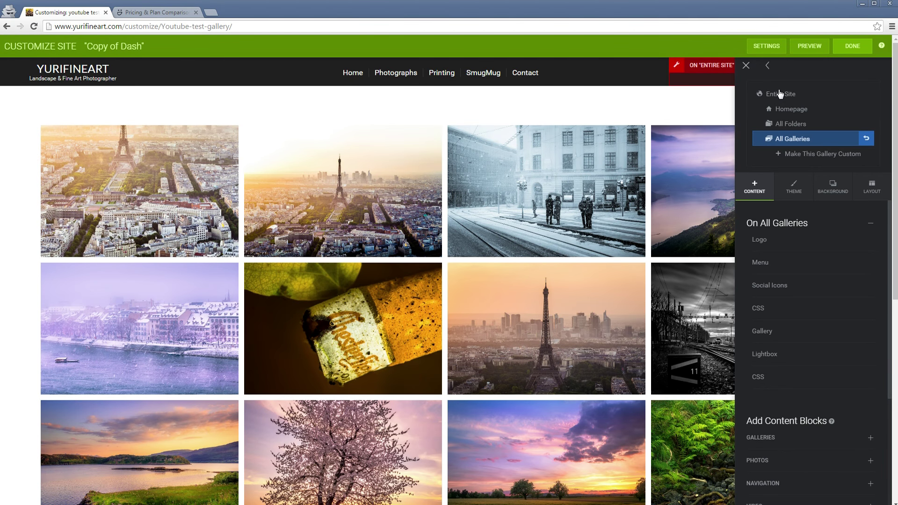
click(779, 94)
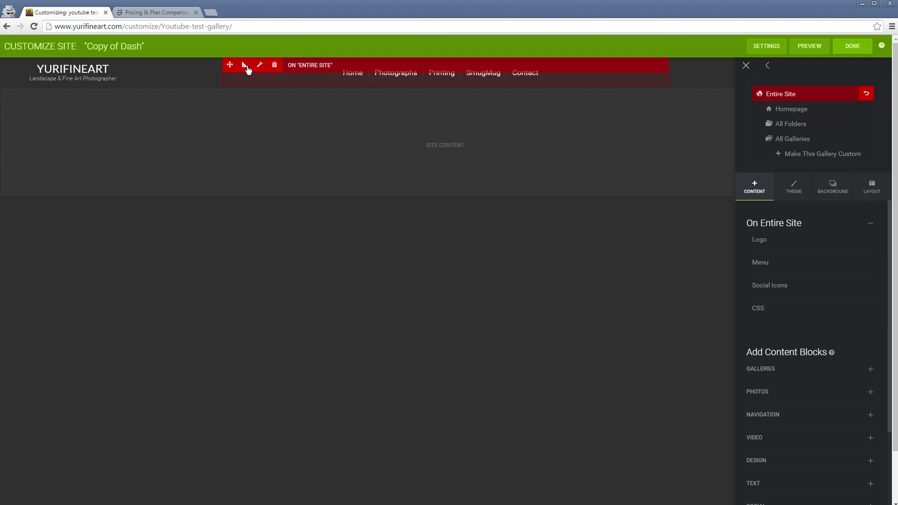
click(247, 67)
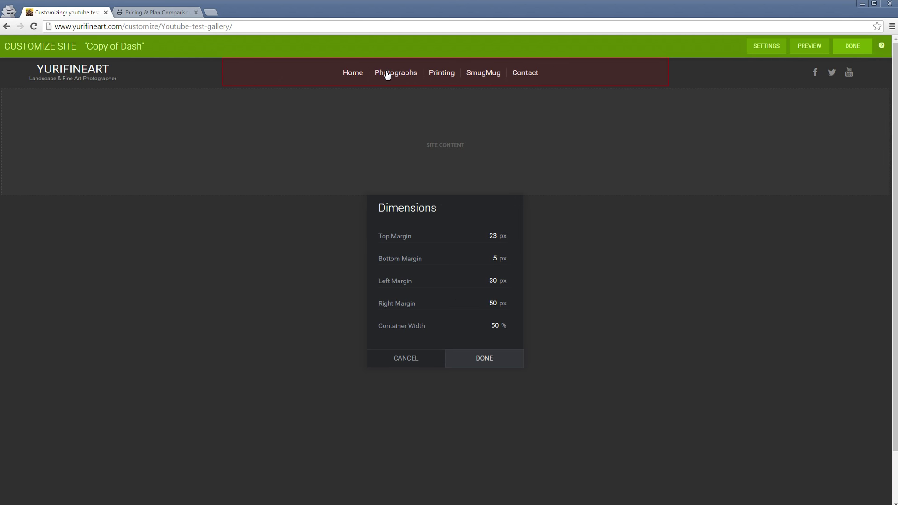
click(406, 359)
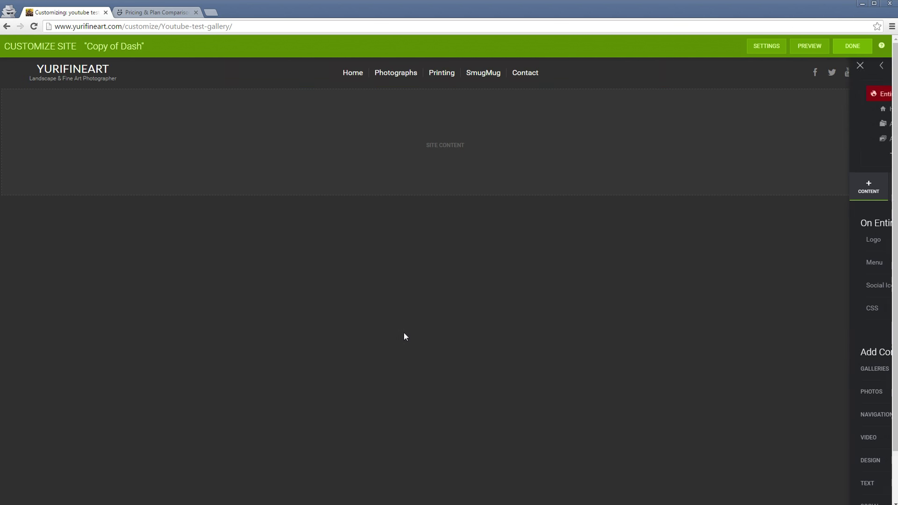
click(259, 68)
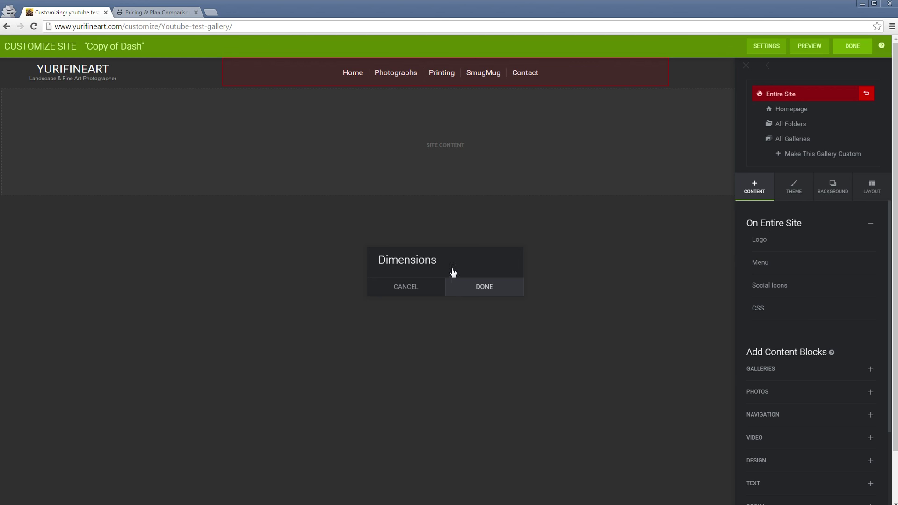
click(490, 175)
scroll(471, 262, down, 5)
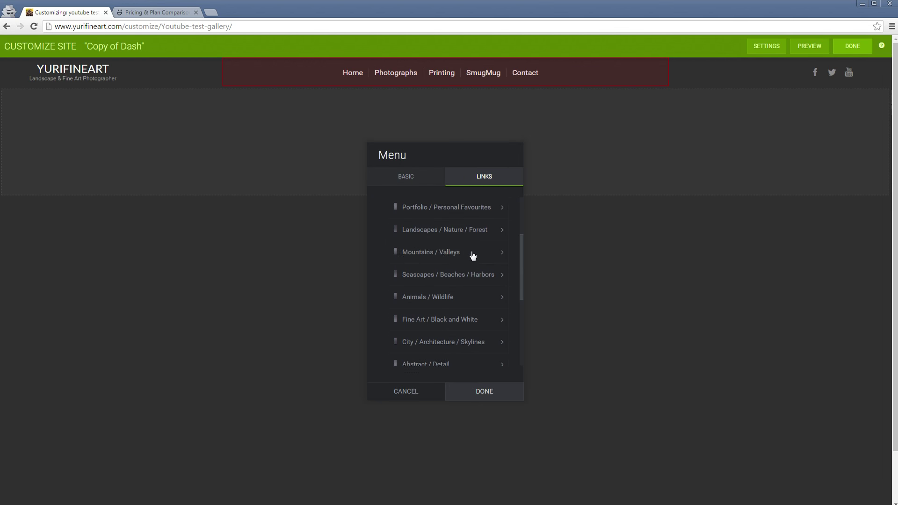
click(402, 392)
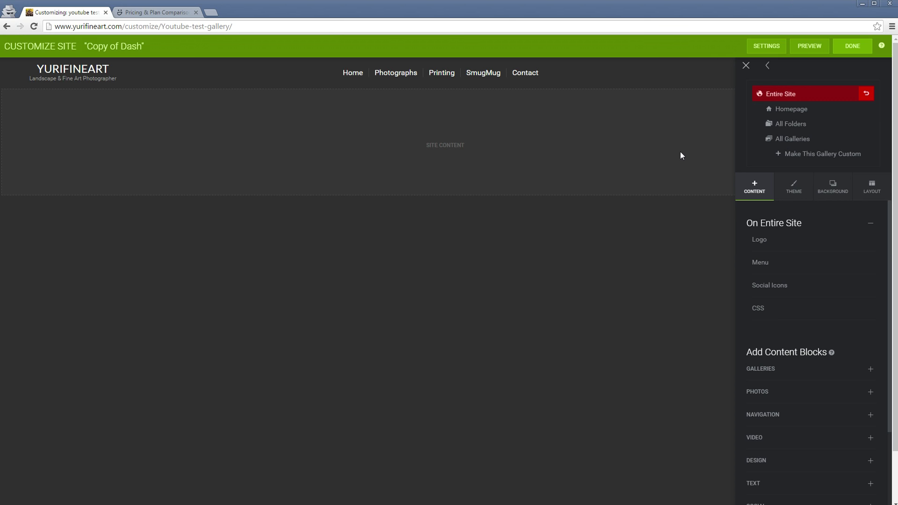
click(794, 141)
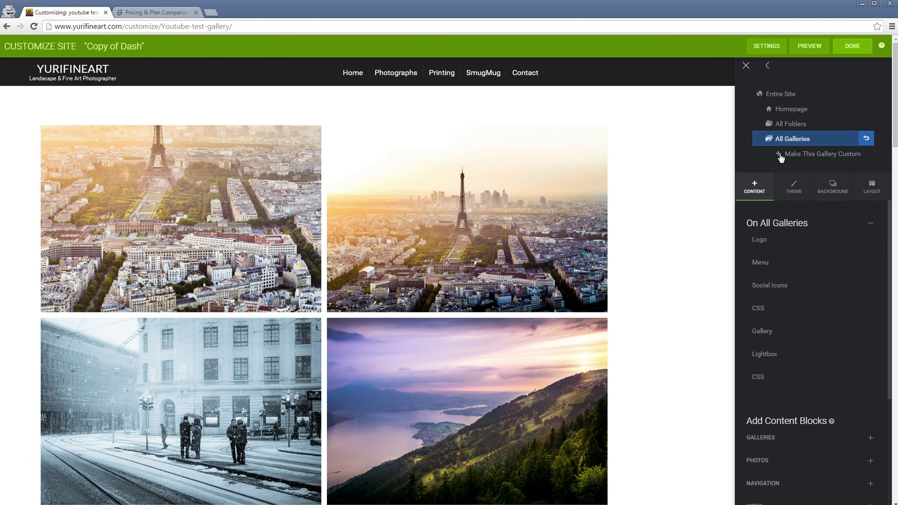
Step: Make the youtube test gallery custom, confirming Yes to switch to Just This Gallery scope
click(780, 154)
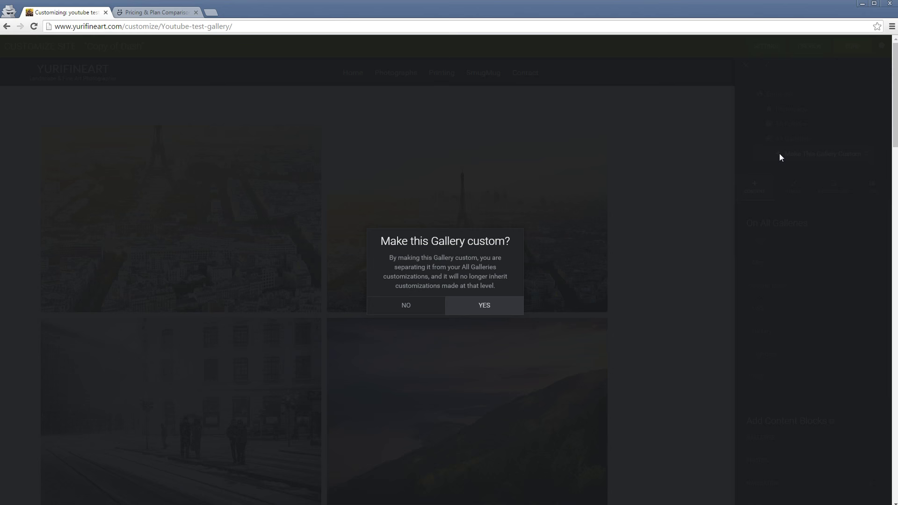
click(497, 307)
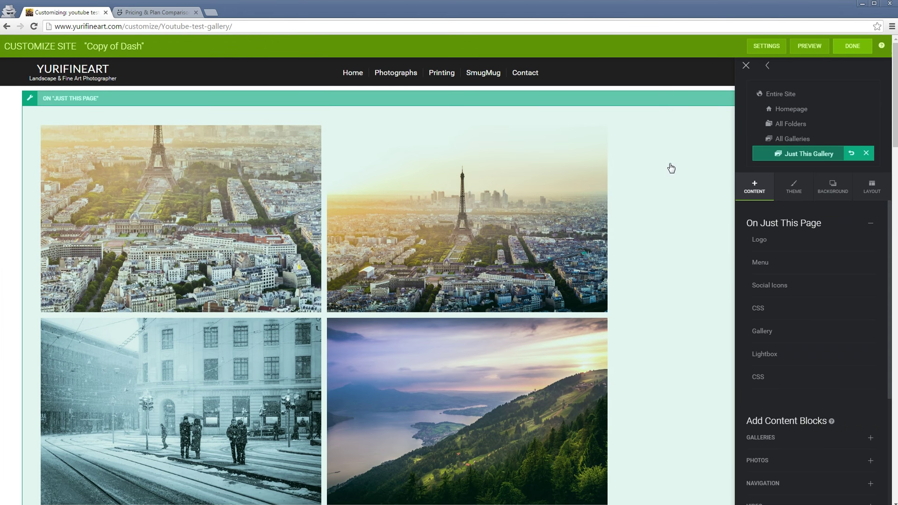
scroll(655, 236, down, 5)
scroll(659, 252, up, 5)
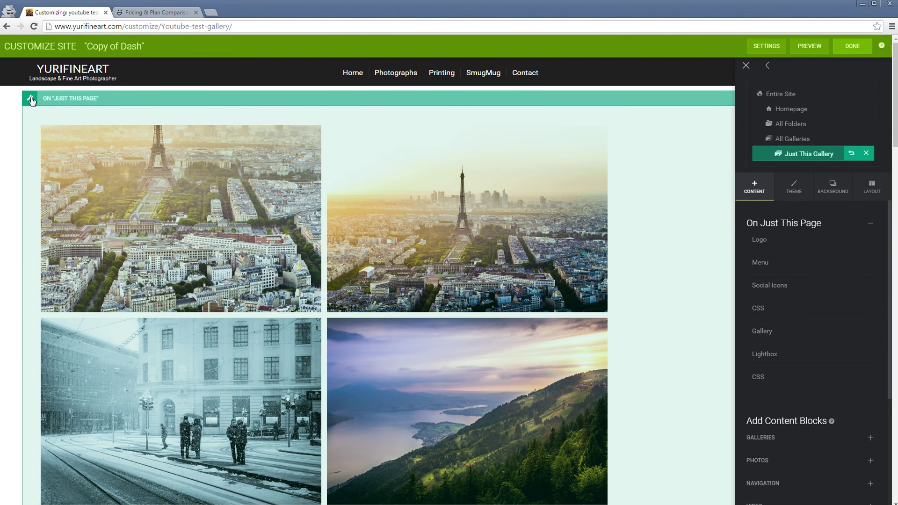
click(31, 99)
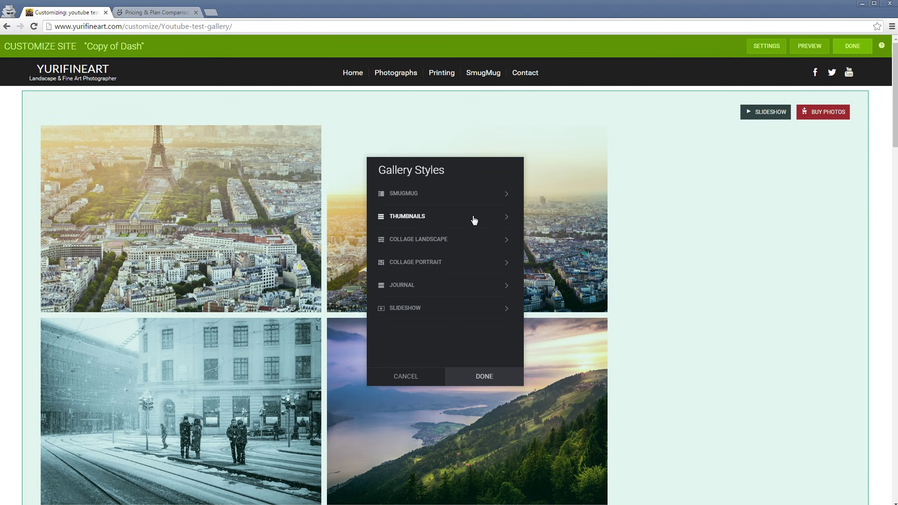
Step: Choose the Thumbnails style and test a 1:1 ratio at Small, X2 Large and Medium sizes
click(408, 216)
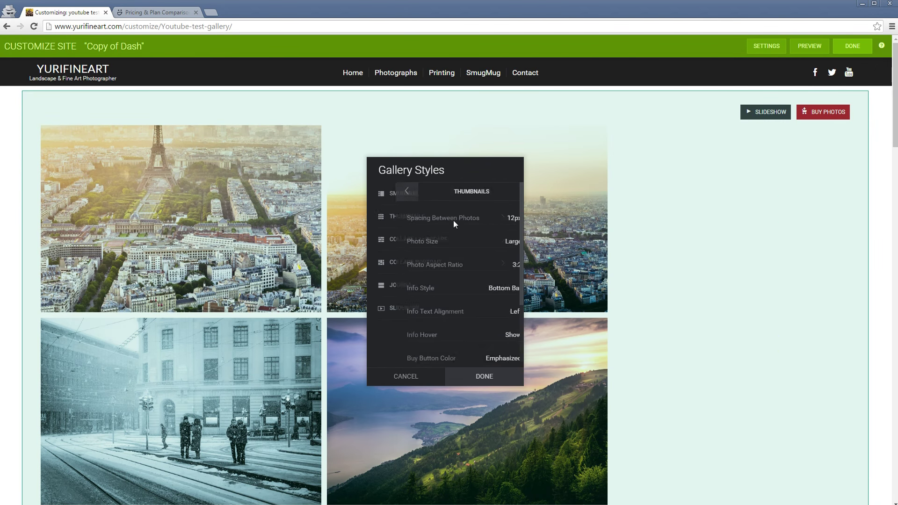
scroll(486, 226, down, 3)
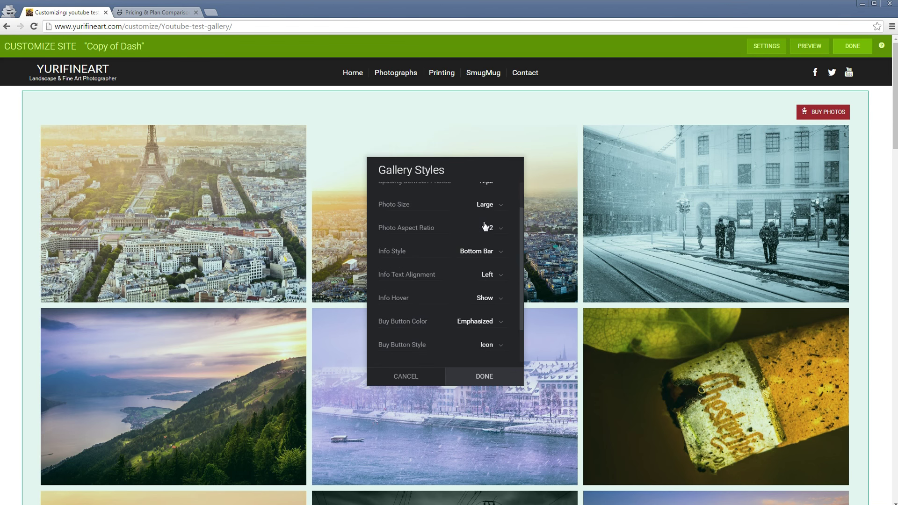
scroll(485, 257, up, 3)
click(489, 265)
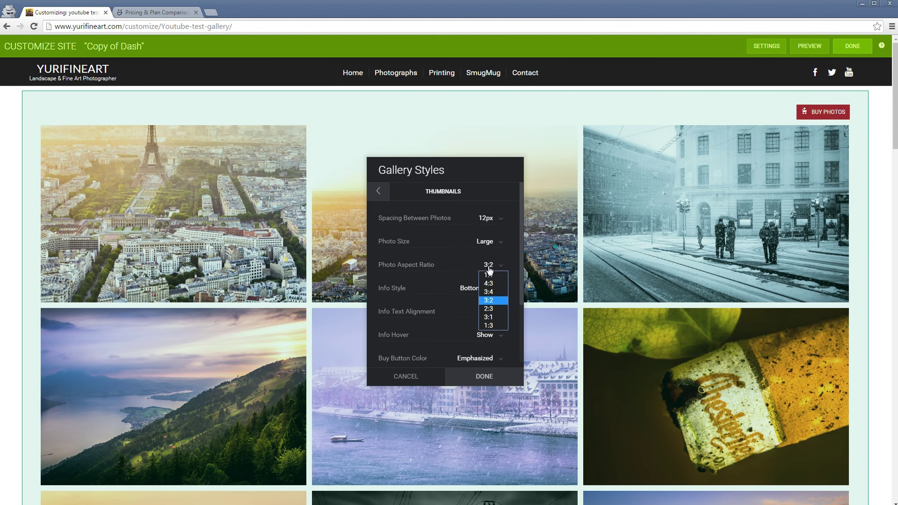
click(495, 276)
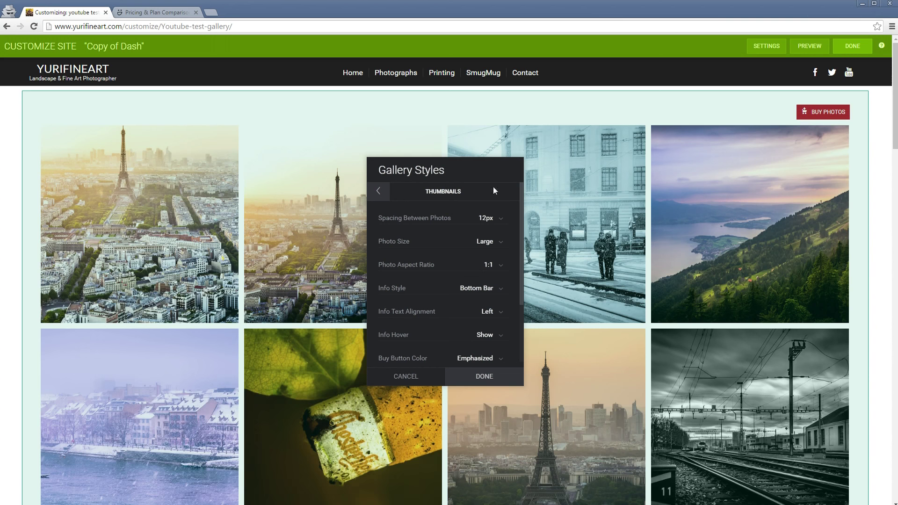
click(493, 242)
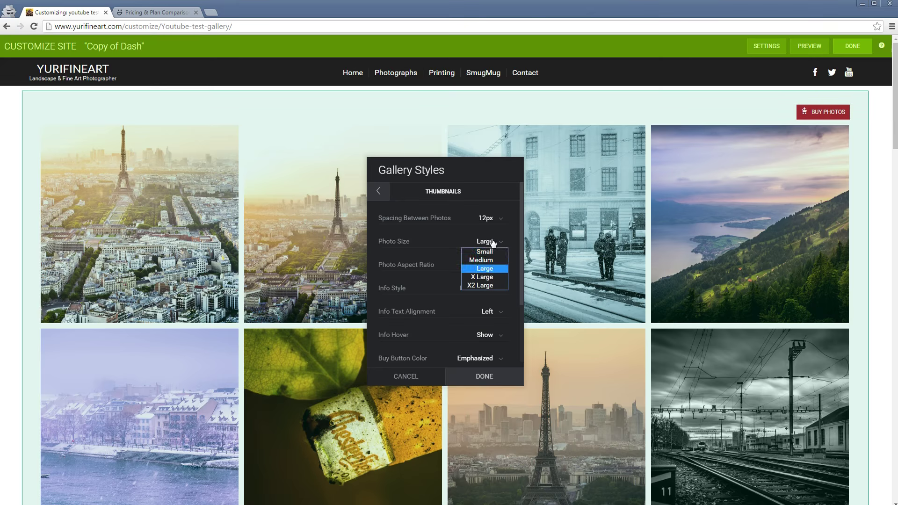
click(495, 253)
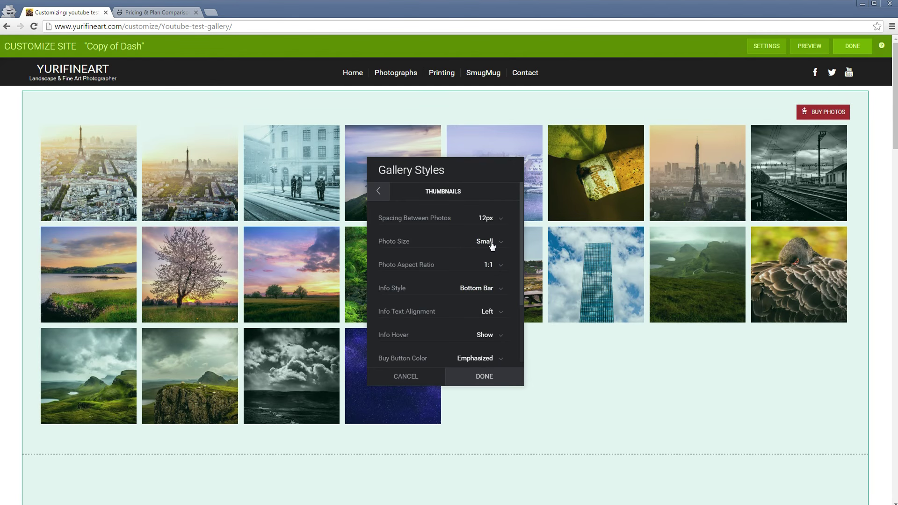
click(492, 246)
click(491, 285)
click(489, 241)
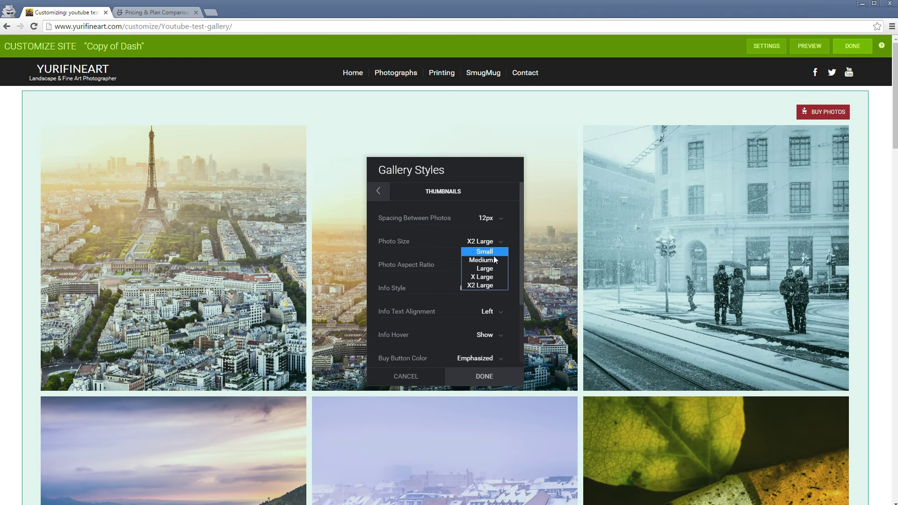
click(494, 260)
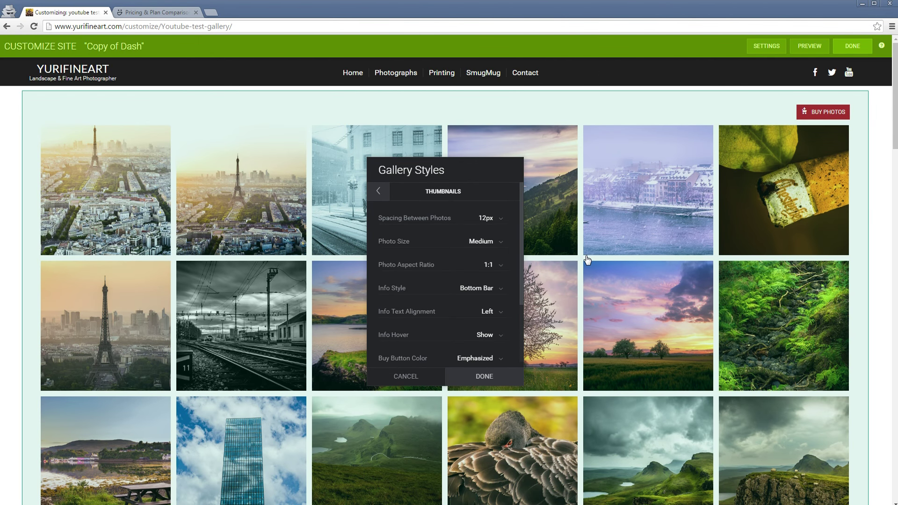
Step: Preview Large thumbnails at a 3:2 aspect ratio
click(499, 265)
click(498, 299)
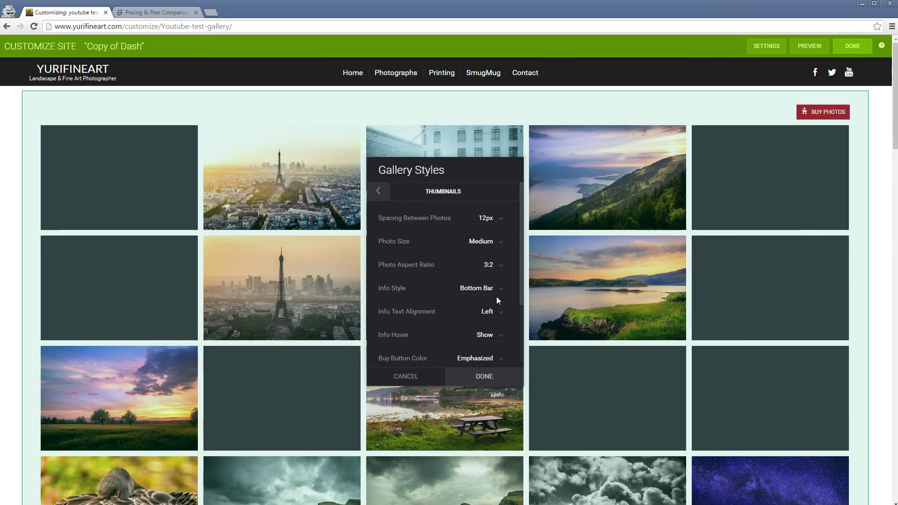
click(496, 247)
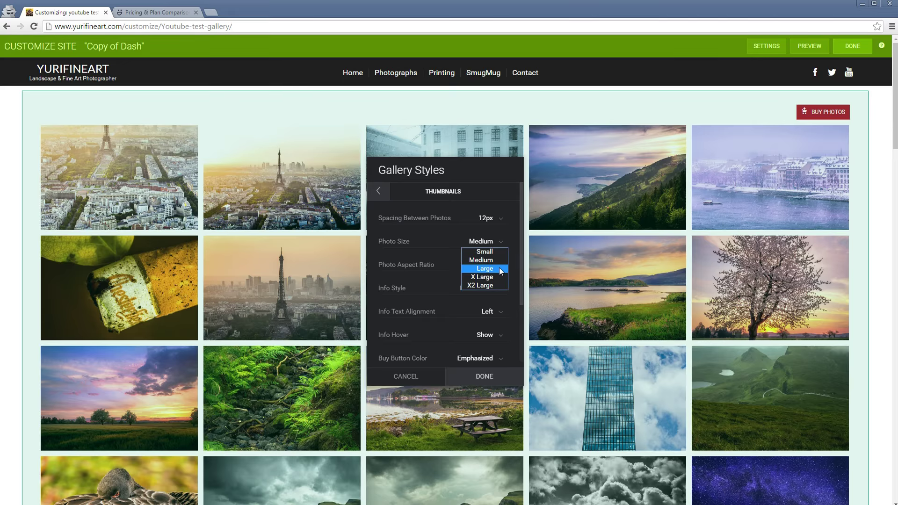
click(498, 268)
scroll(690, 290, down, 5)
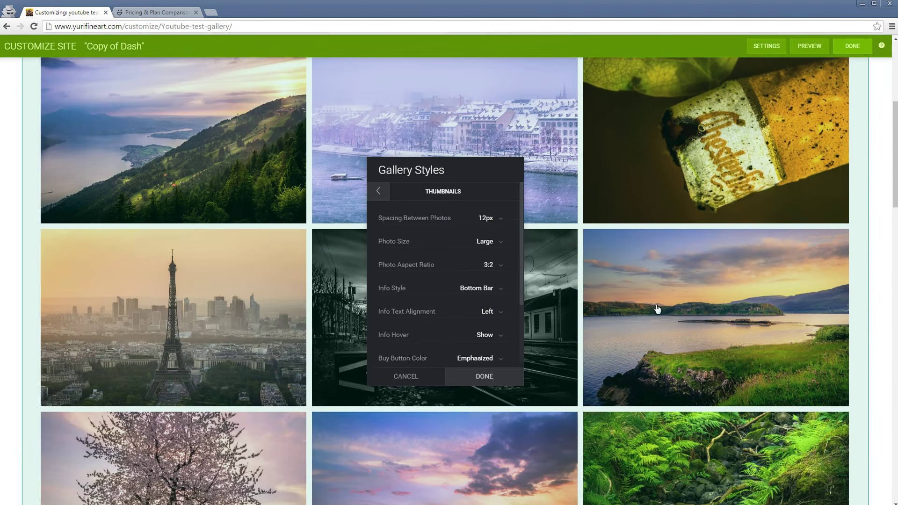
scroll(621, 322, up, 5)
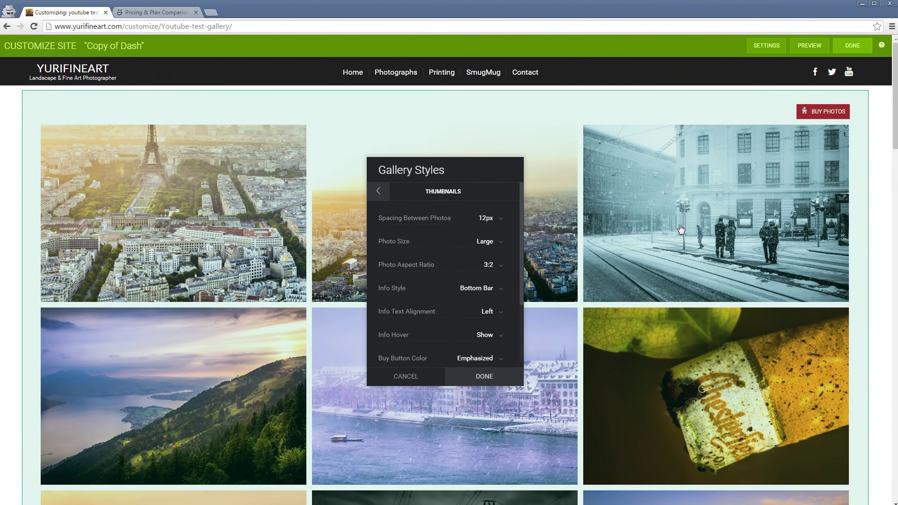
scroll(607, 306, down, 10)
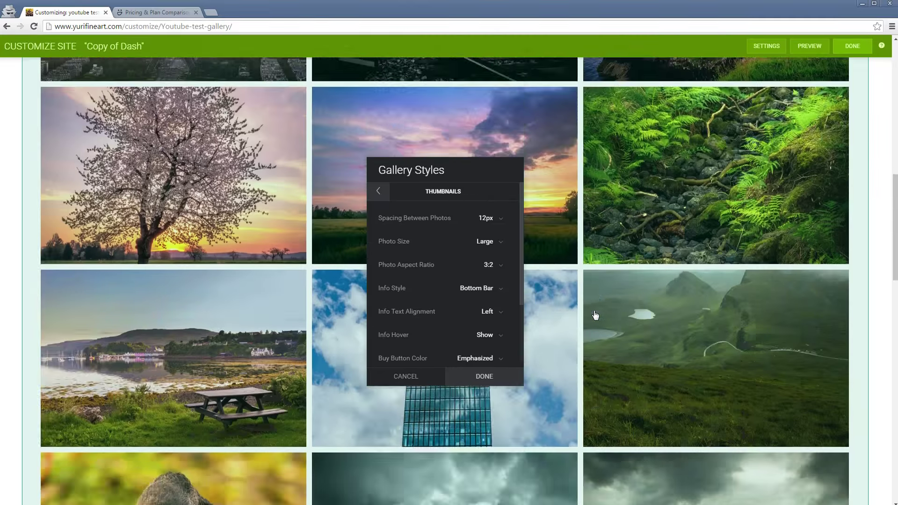
scroll(596, 315, down, 5)
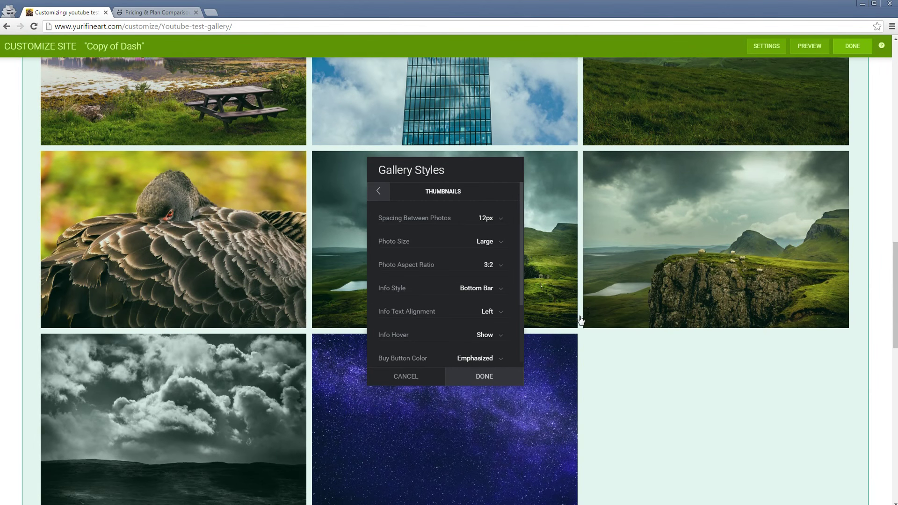
scroll(580, 319, up, 10)
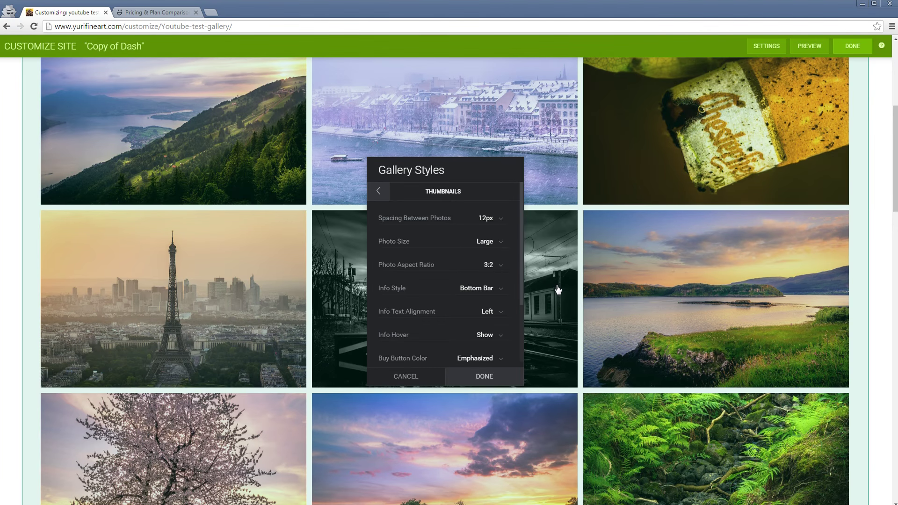
Step: Try Small square 1:1 thumbnails with 4px spacing between photos
click(495, 246)
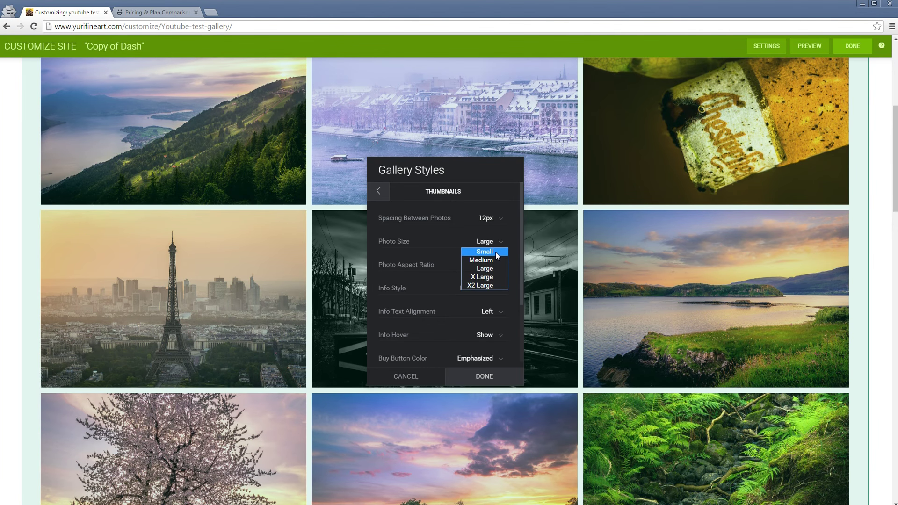
click(495, 251)
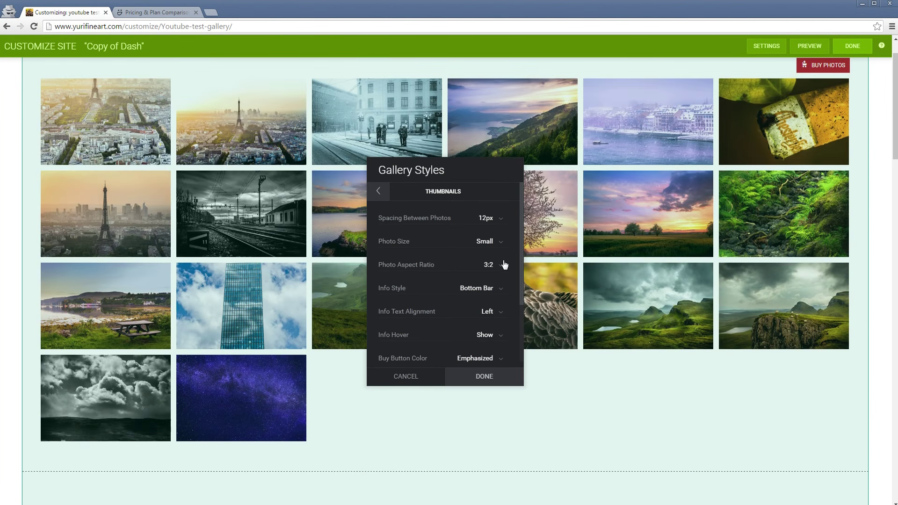
click(500, 265)
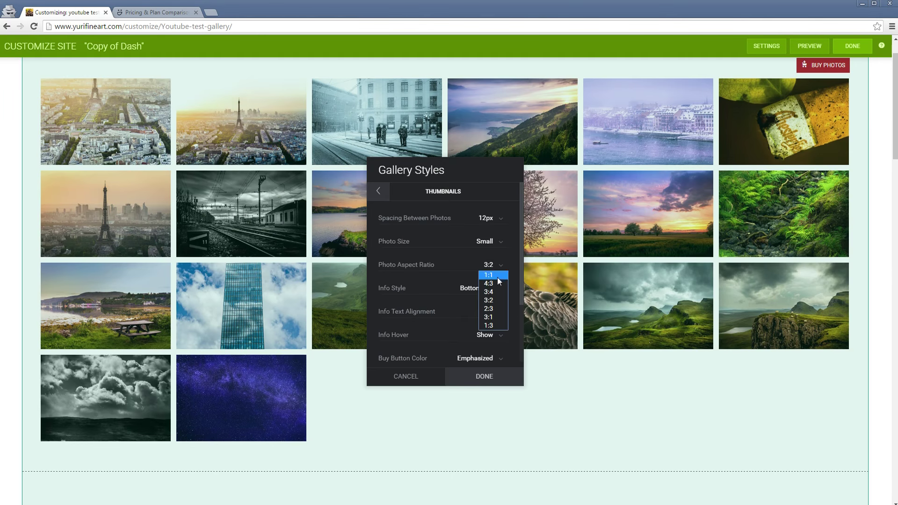
click(499, 276)
scroll(592, 280, down, 3)
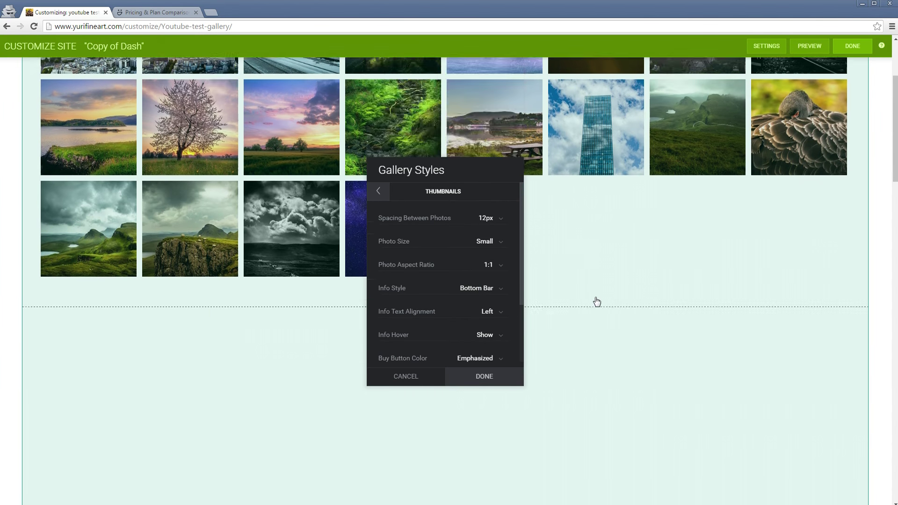
scroll(580, 309, up, 4)
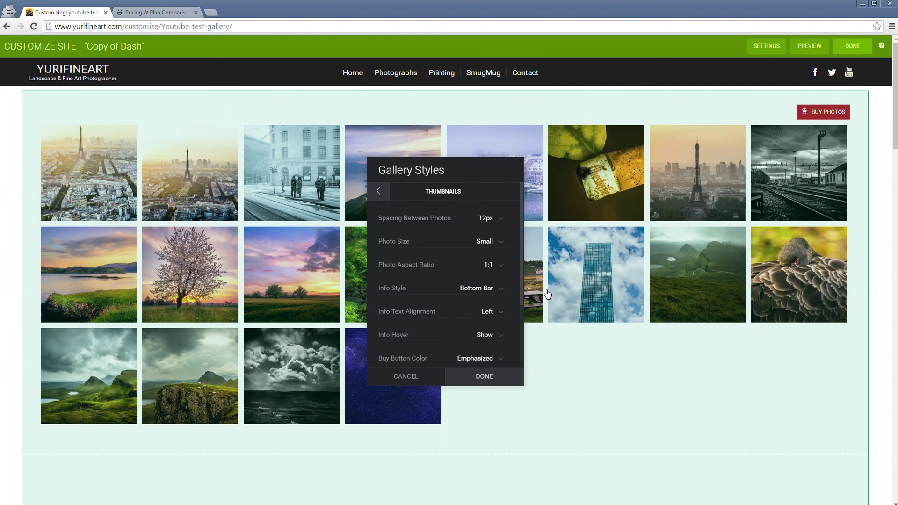
click(501, 220)
click(487, 245)
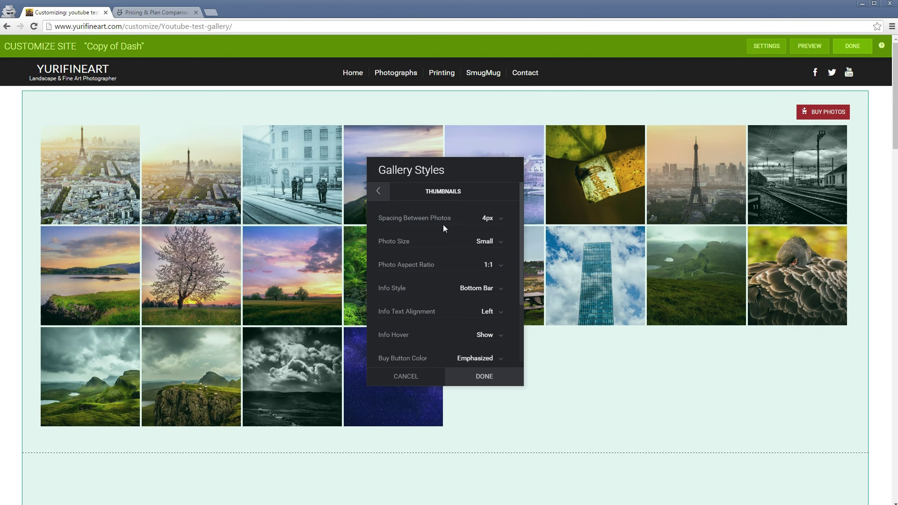
scroll(490, 292, down, 3)
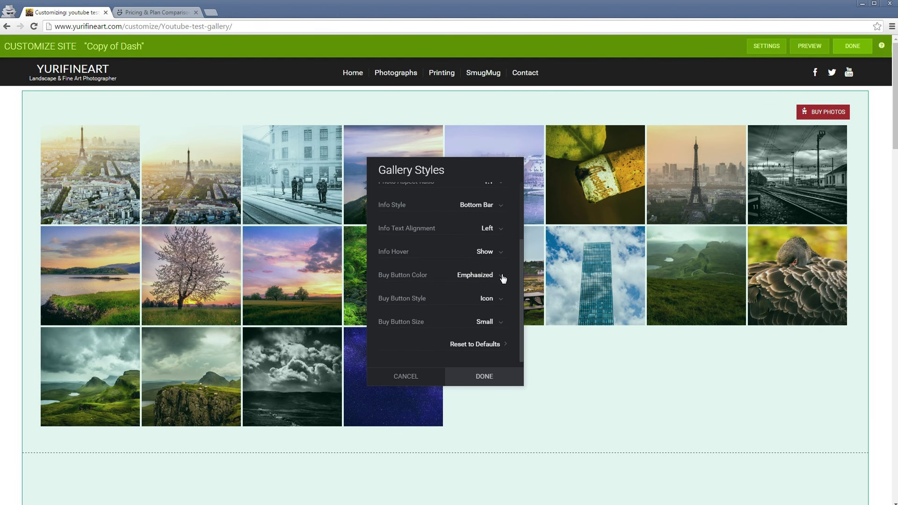
scroll(492, 307, up, 3)
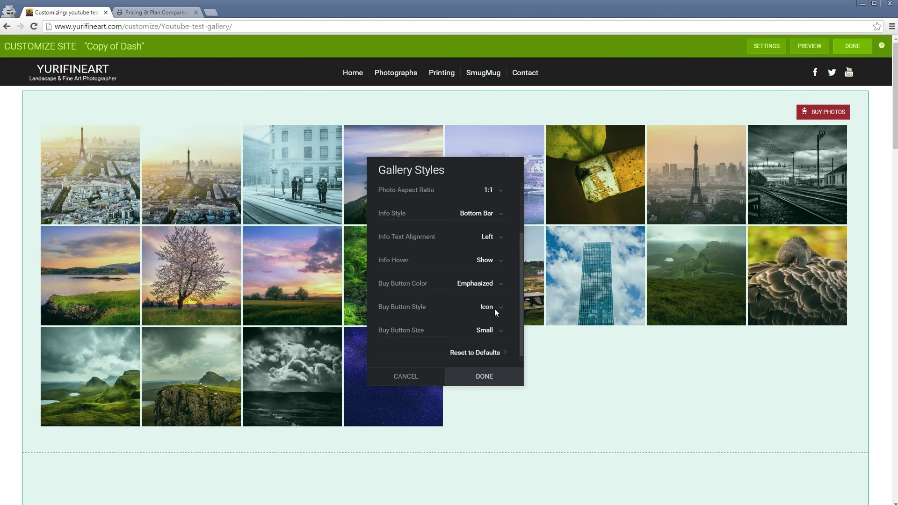
Step: After briefly trying 3:1, settle on Large 3:2 thumbnails with 12px spacing and apply
click(489, 266)
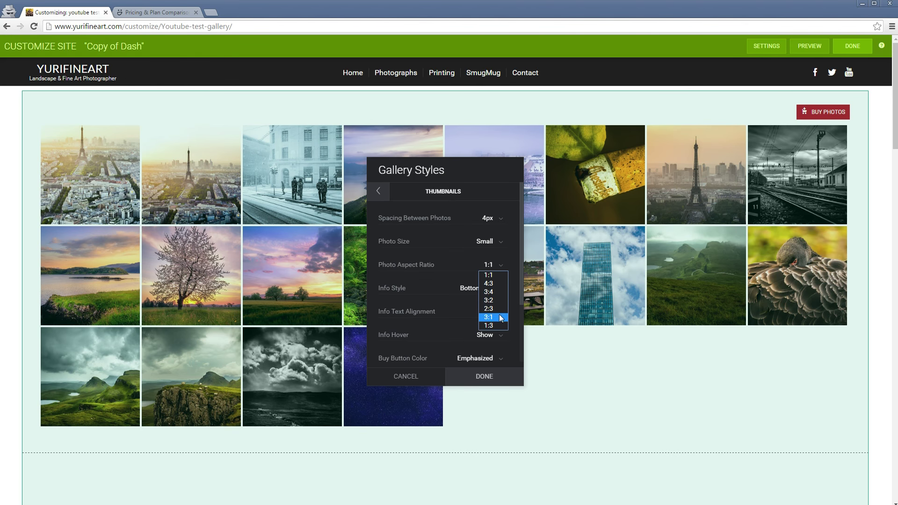
click(489, 317)
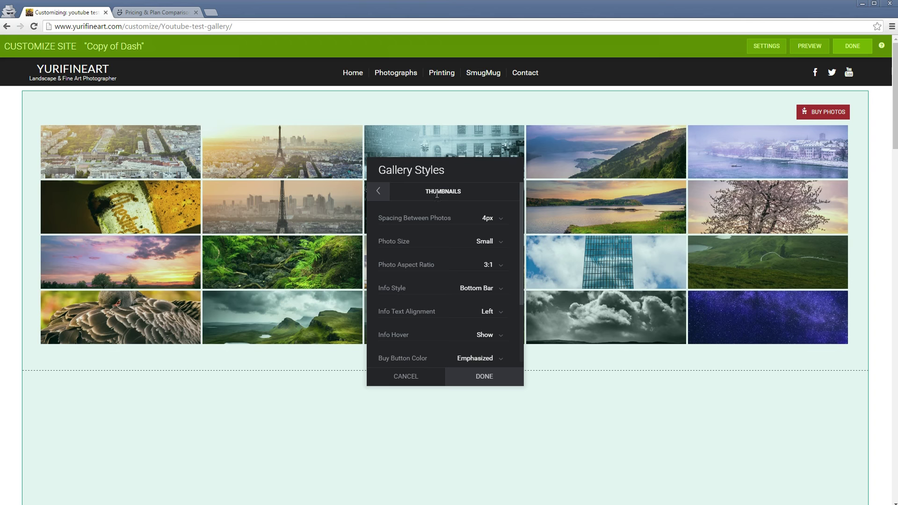
click(503, 242)
click(496, 269)
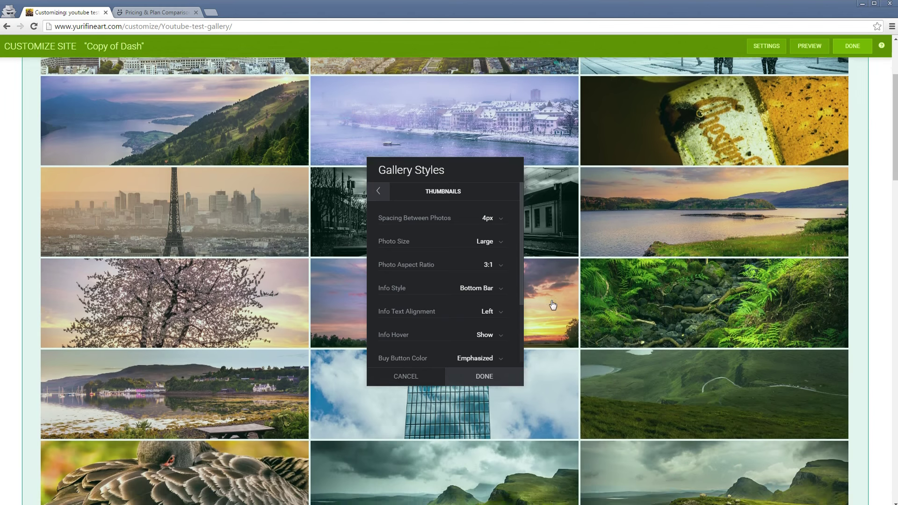
click(495, 265)
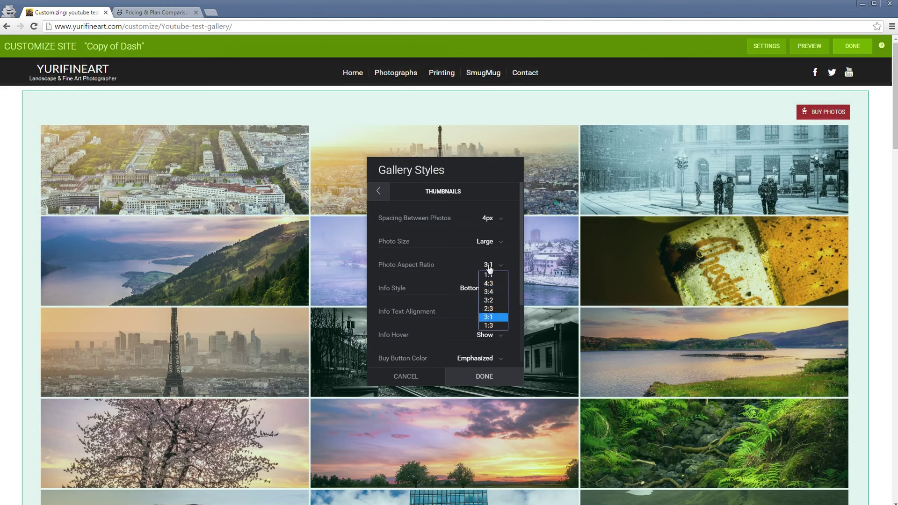
click(498, 300)
click(493, 244)
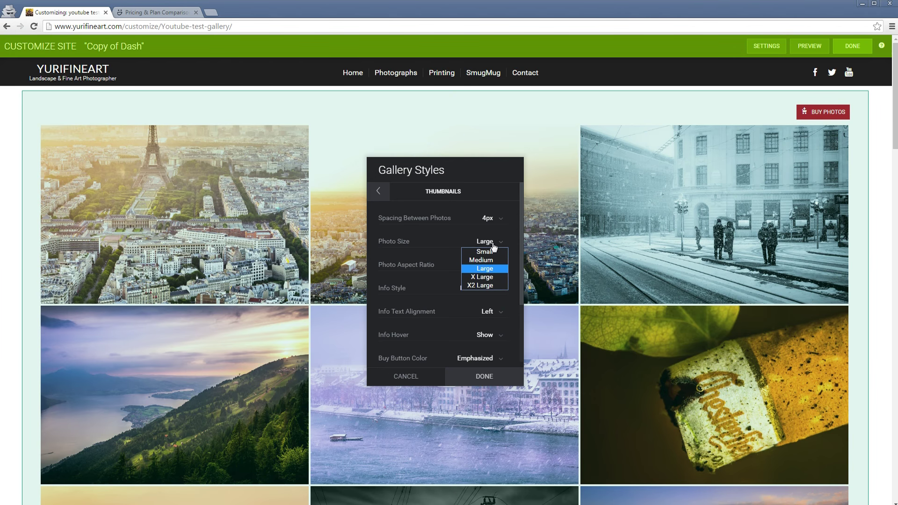
click(494, 245)
click(487, 216)
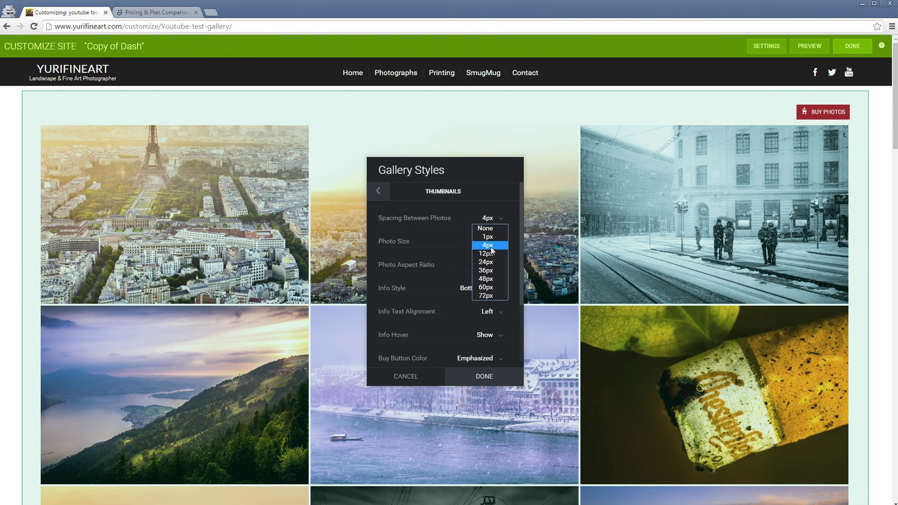
click(489, 253)
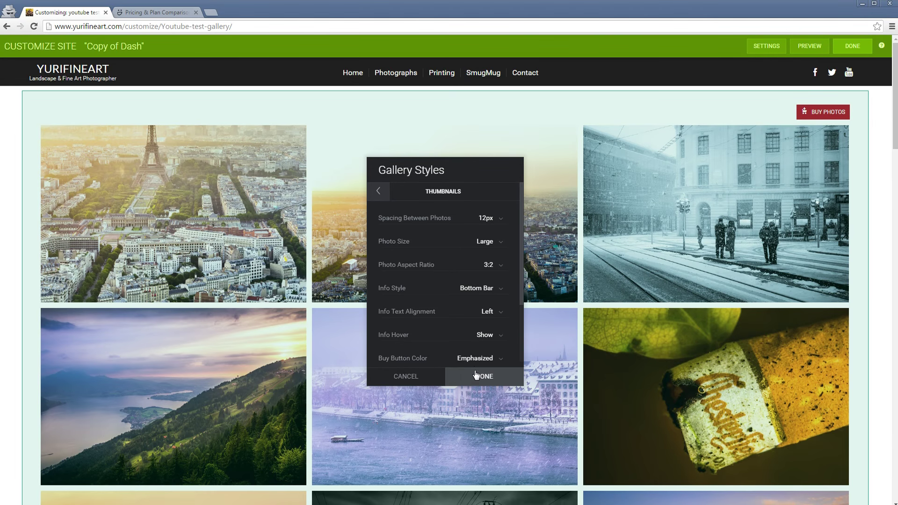
click(476, 377)
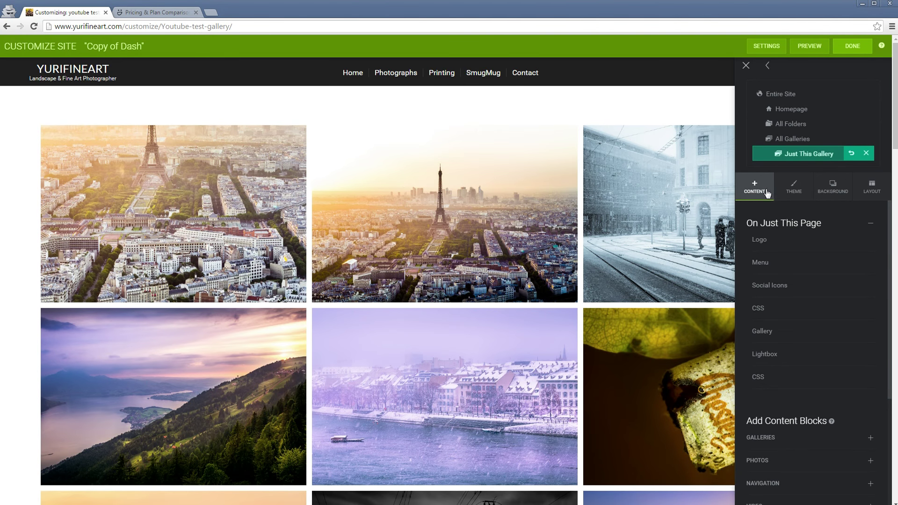
Step: Drag a Slideshow block from the Photos content blocks to the bottom of the gallery page
scroll(781, 259, down, 4)
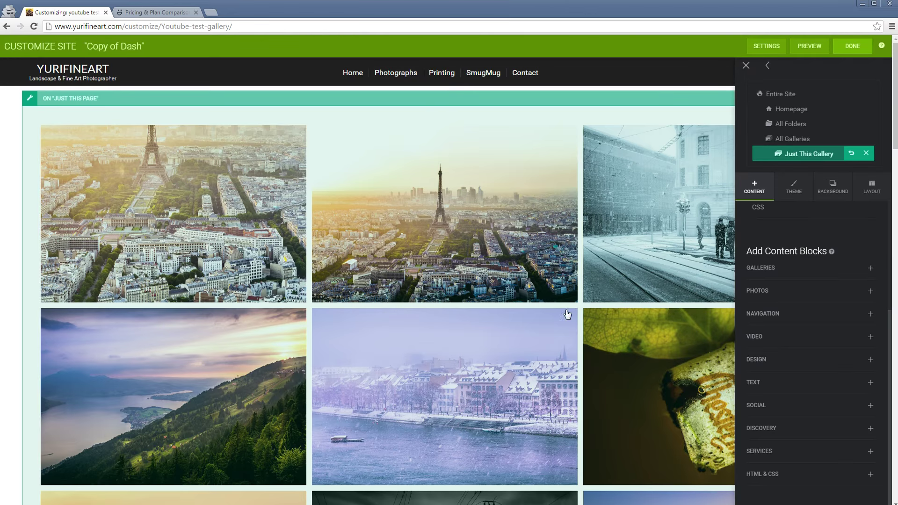
click(767, 269)
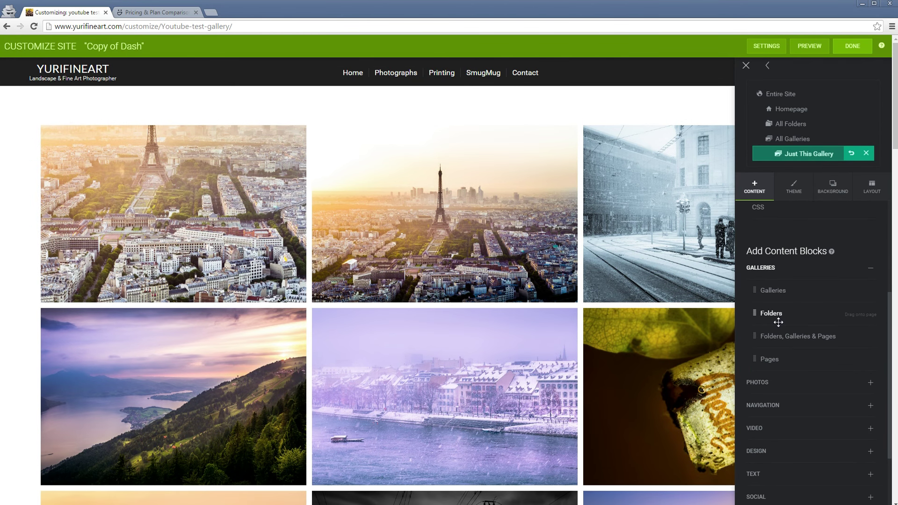
click(786, 274)
click(776, 291)
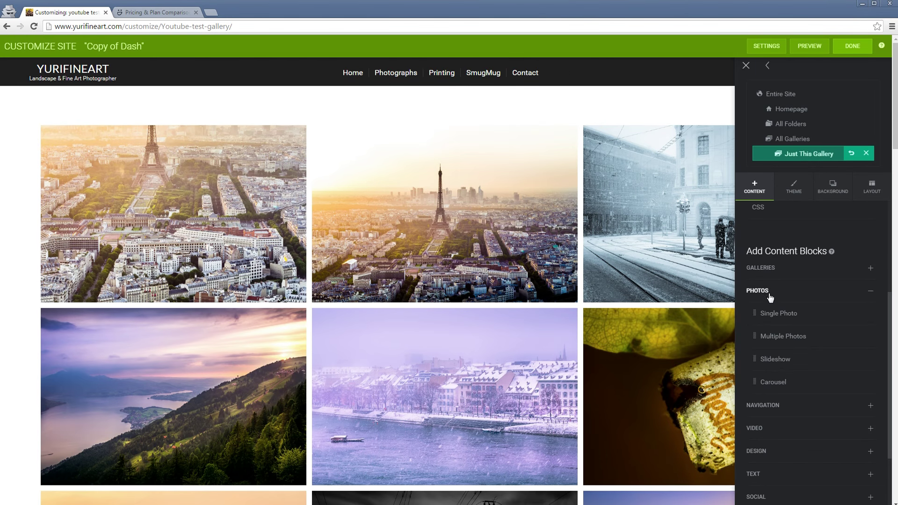
drag(755, 320, 666, 337)
scroll(673, 336, down, 10)
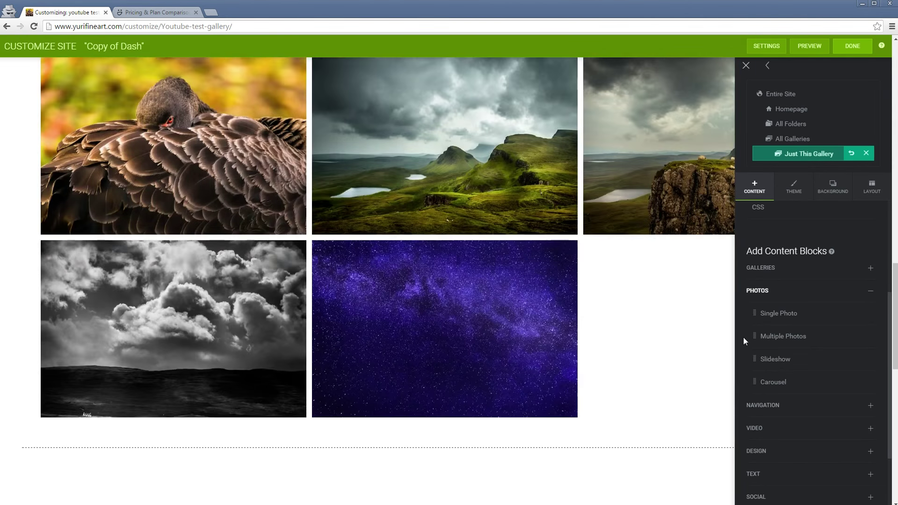
drag(754, 358, 450, 261)
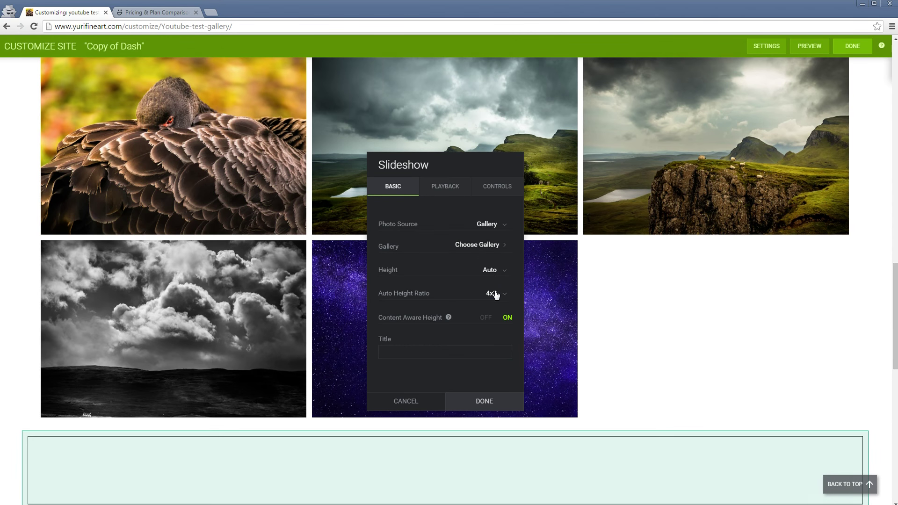
Step: Set the slideshow ratio to 3x2 and source it from the Mountains / Valleys gallery
click(495, 294)
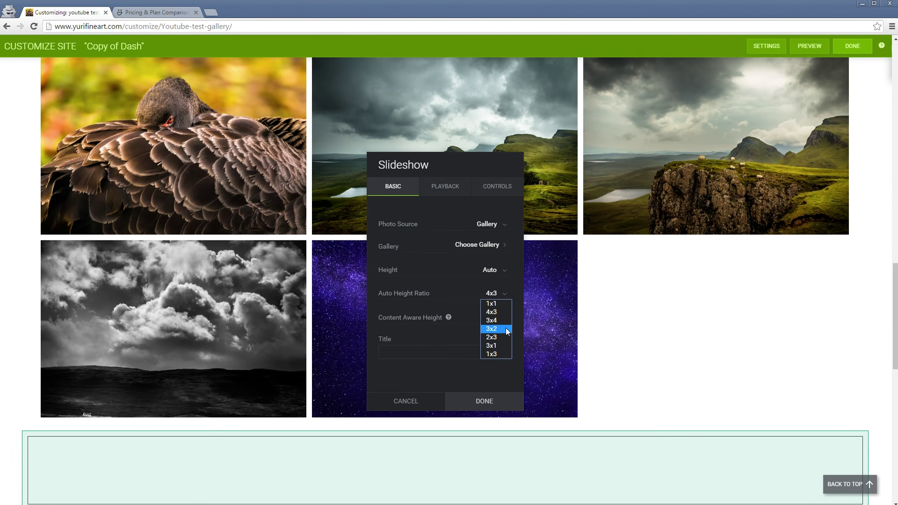
click(507, 330)
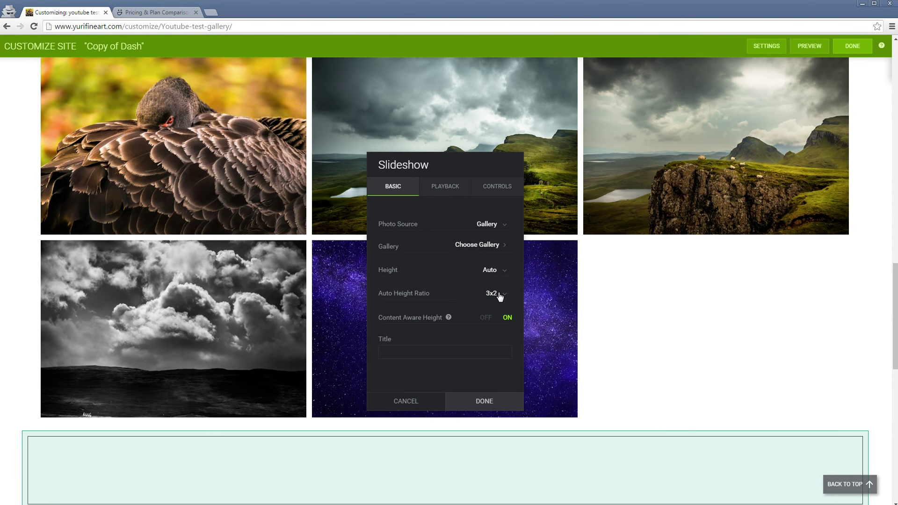
click(483, 248)
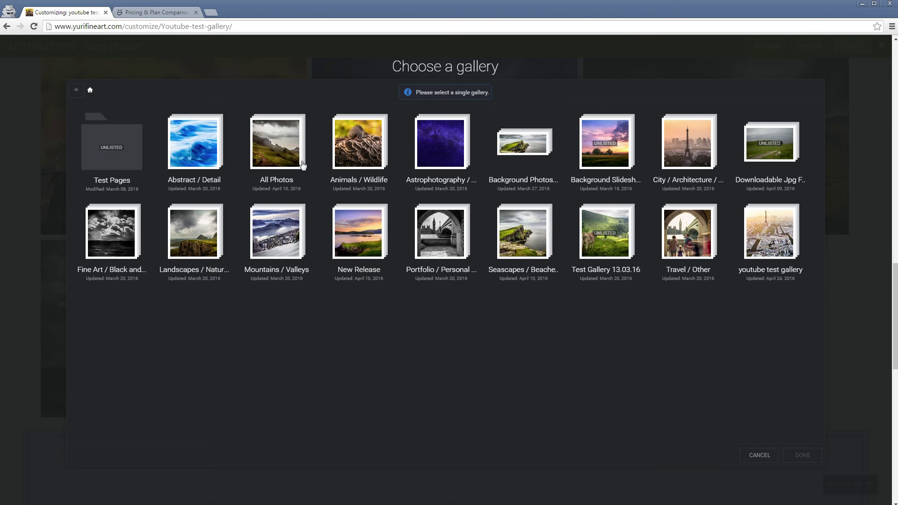
click(284, 239)
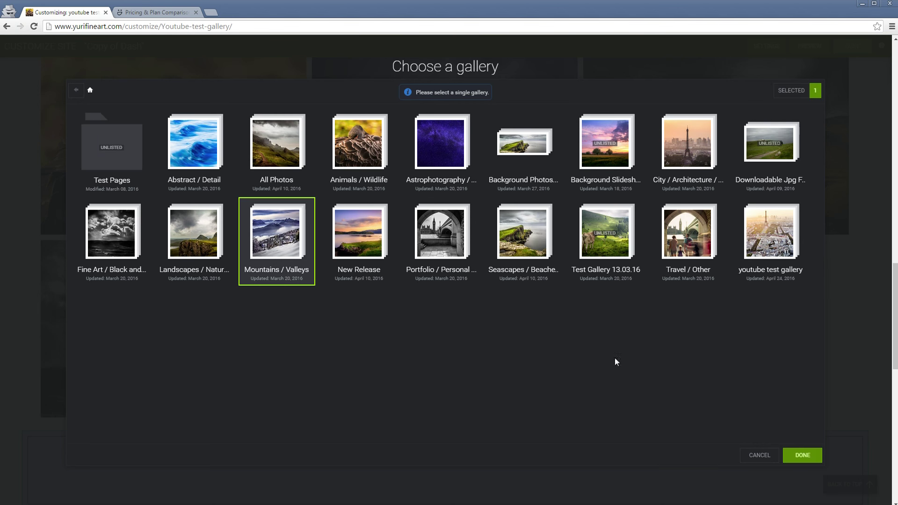
click(801, 450)
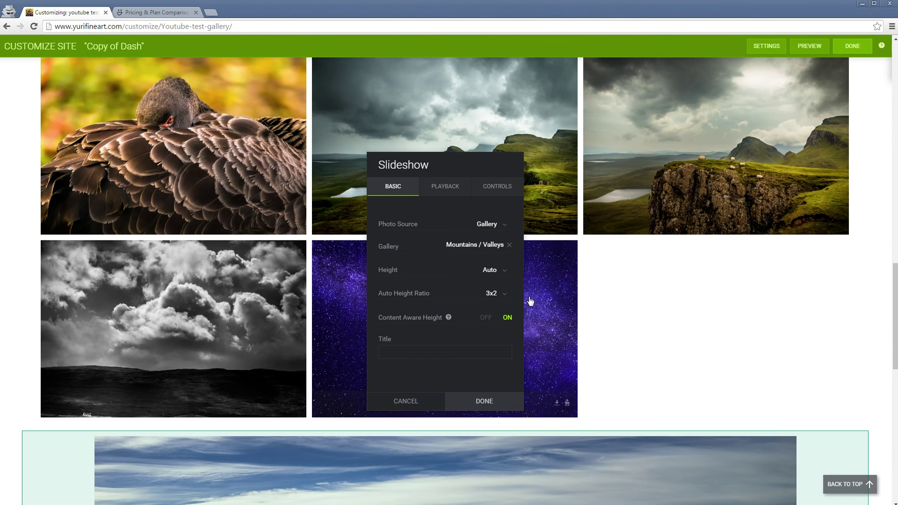
Step: Give the slideshow a fixed 1200 px height, review Playback and Controls, and finish
scroll(498, 301, down, 3)
click(495, 276)
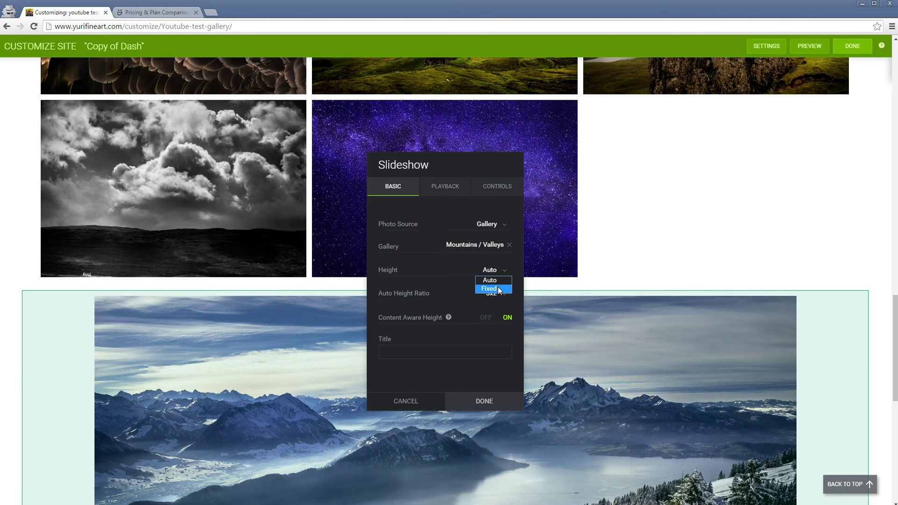
click(499, 288)
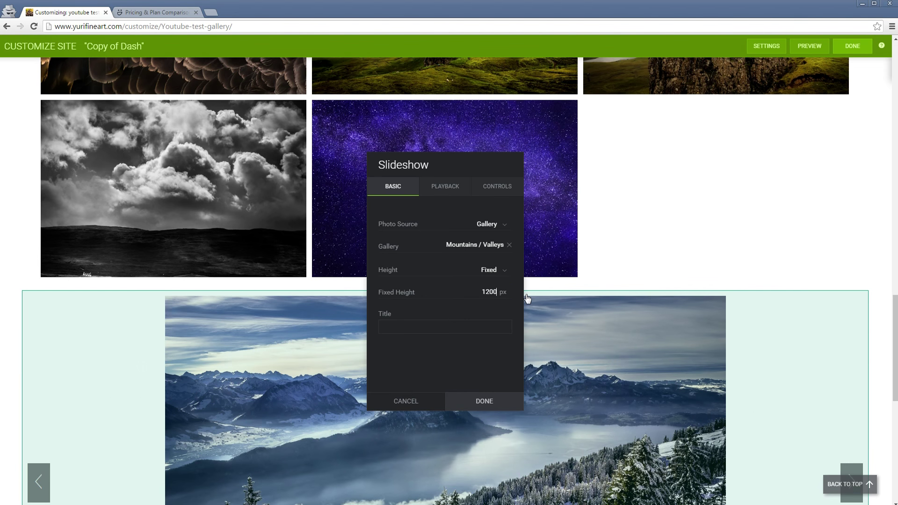
scroll(529, 299, down, 6)
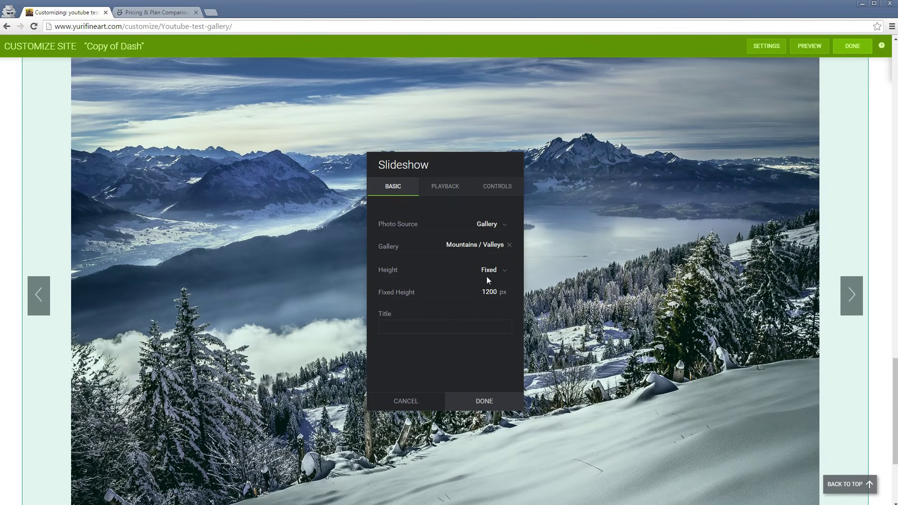
click(456, 194)
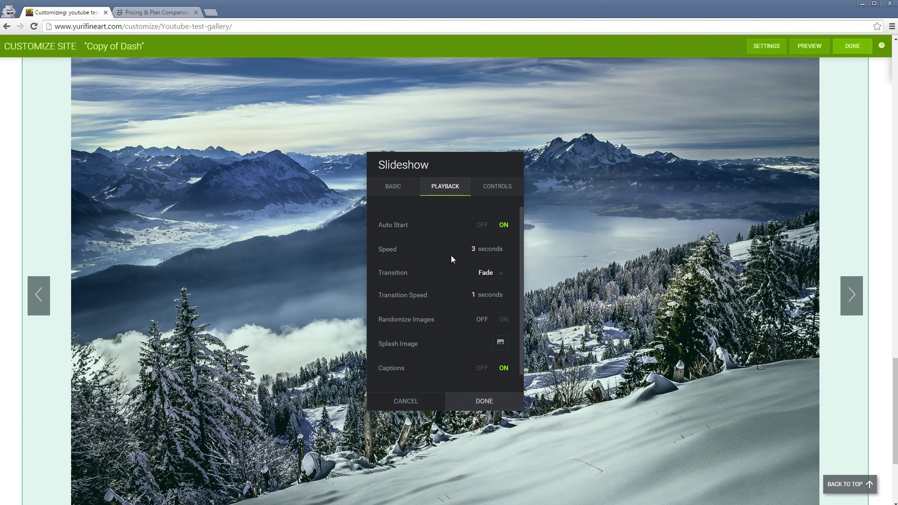
scroll(456, 266, down, 1)
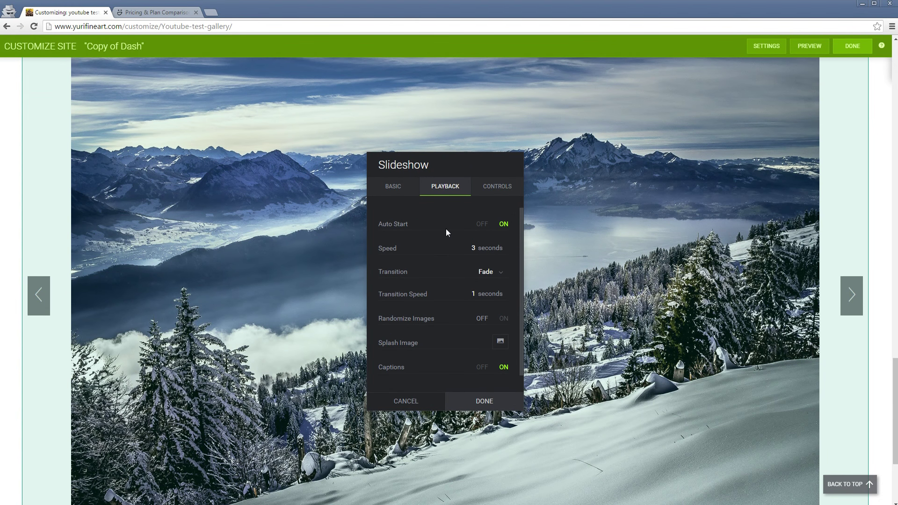
click(490, 192)
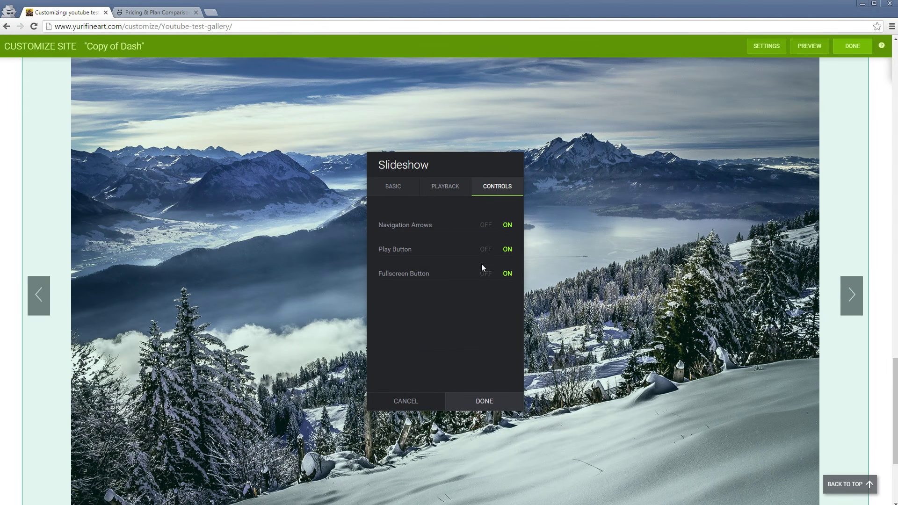
click(487, 405)
scroll(605, 403, down, 3)
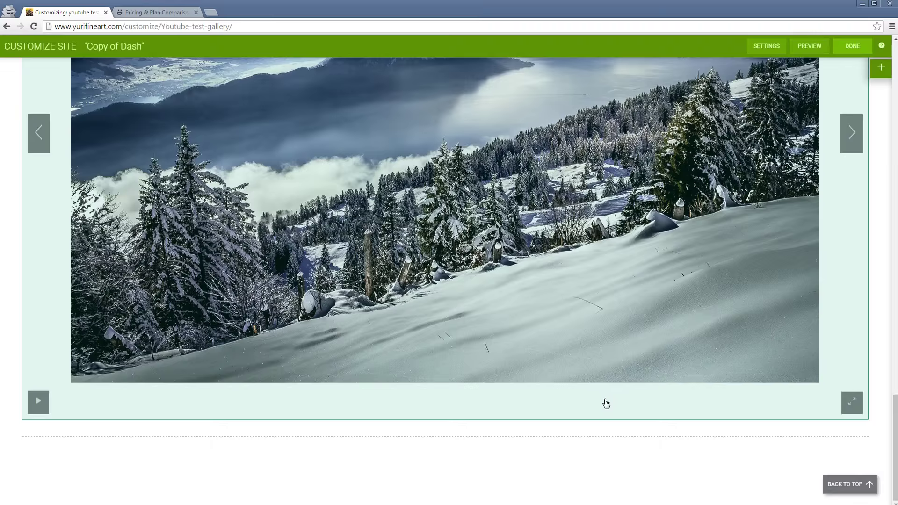
scroll(768, 114, up, 5)
scroll(768, 114, up, 4)
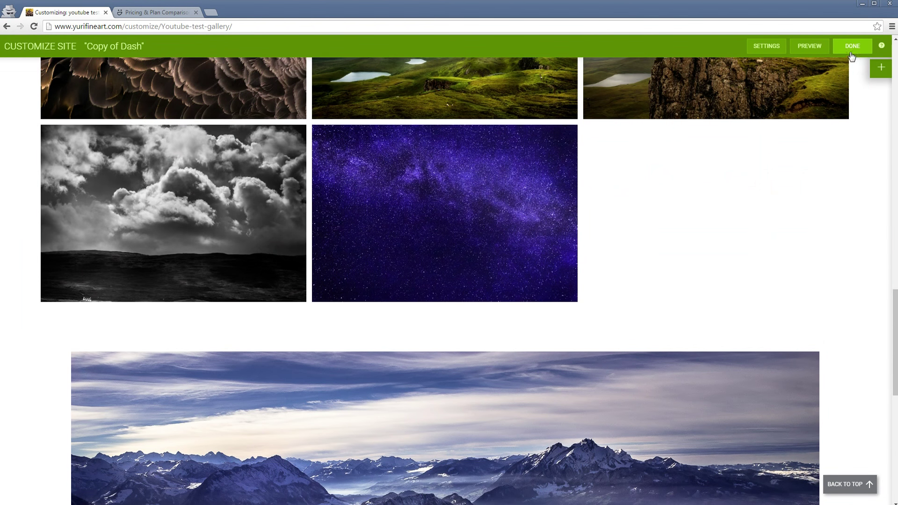
Step: Finish customizing and publish the thumbnail and slideshow changes with Publish Now
click(852, 46)
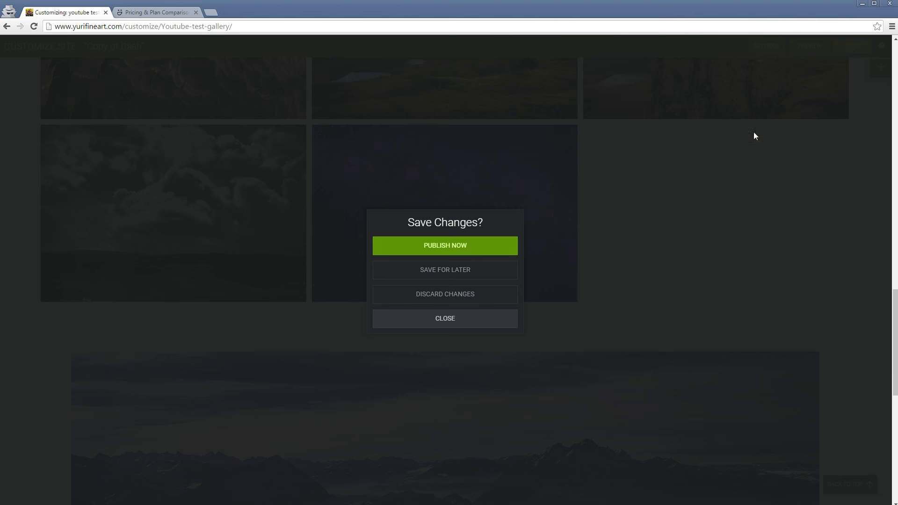
click(468, 246)
scroll(455, 317, down, 4)
scroll(518, 293, up, 5)
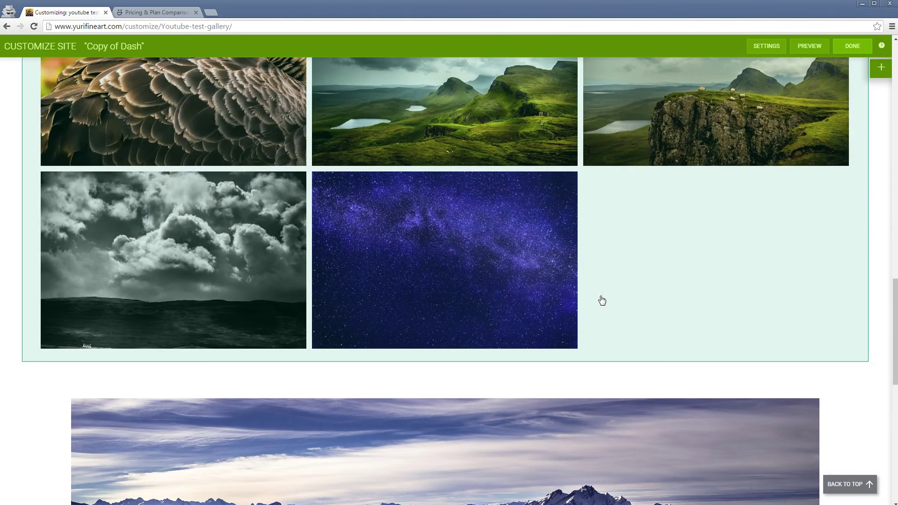
scroll(562, 304, up, 10)
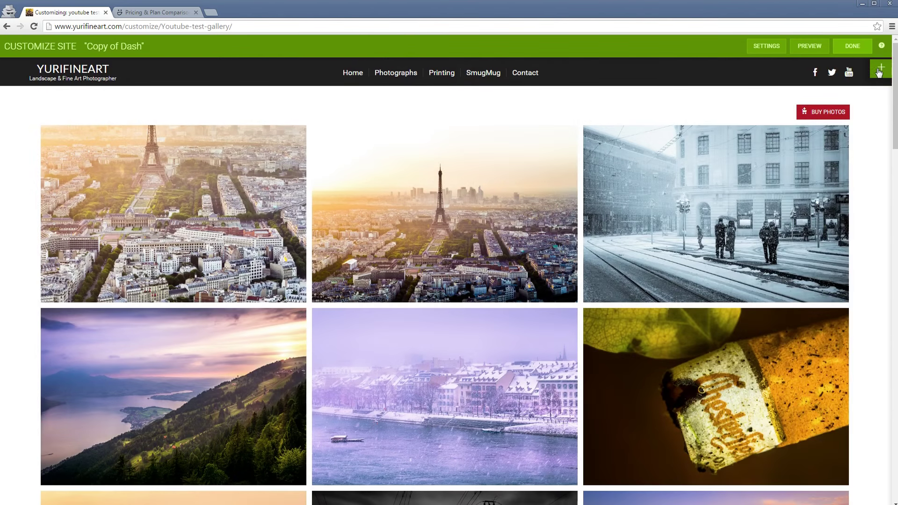
click(880, 71)
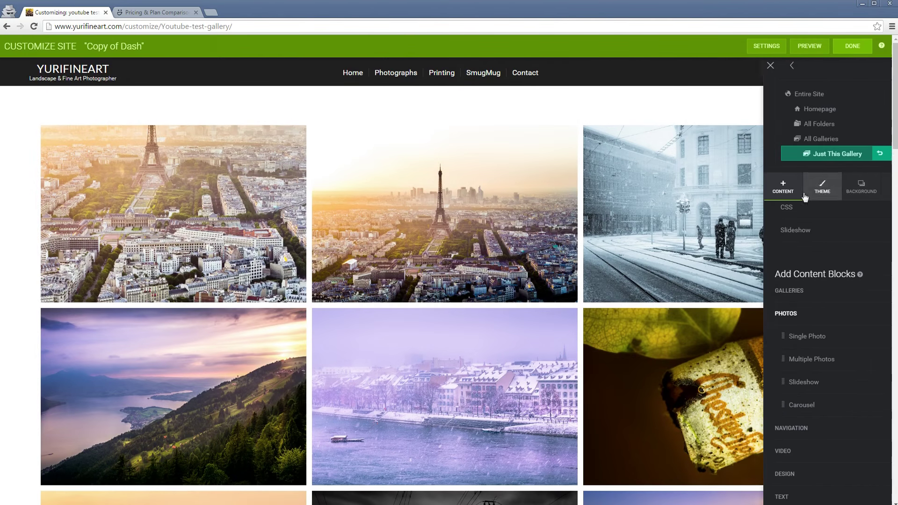
Step: Browse the Navigation, Video and Text content block categories
click(792, 324)
click(791, 335)
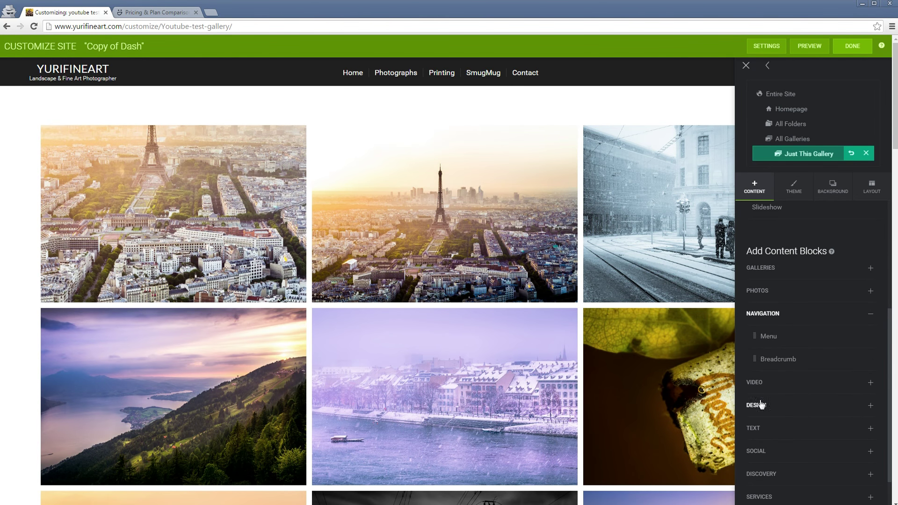
click(755, 382)
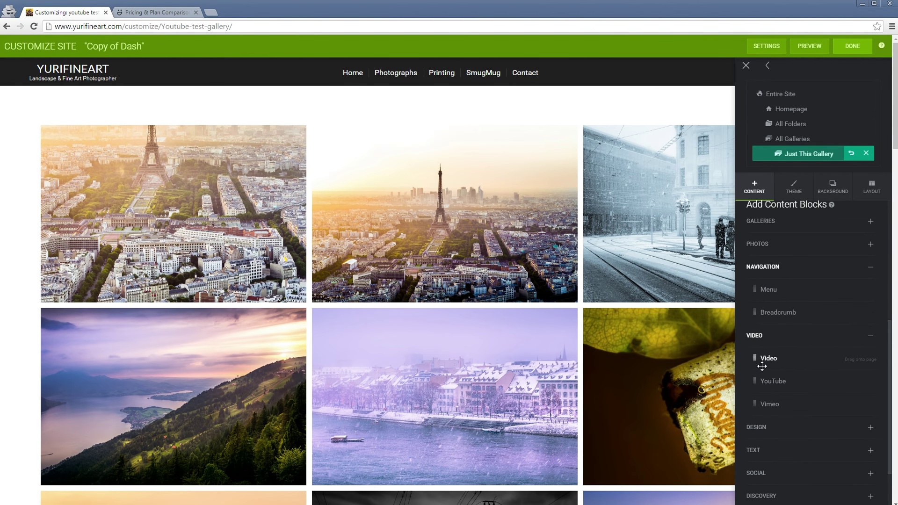
drag(758, 364, 736, 335)
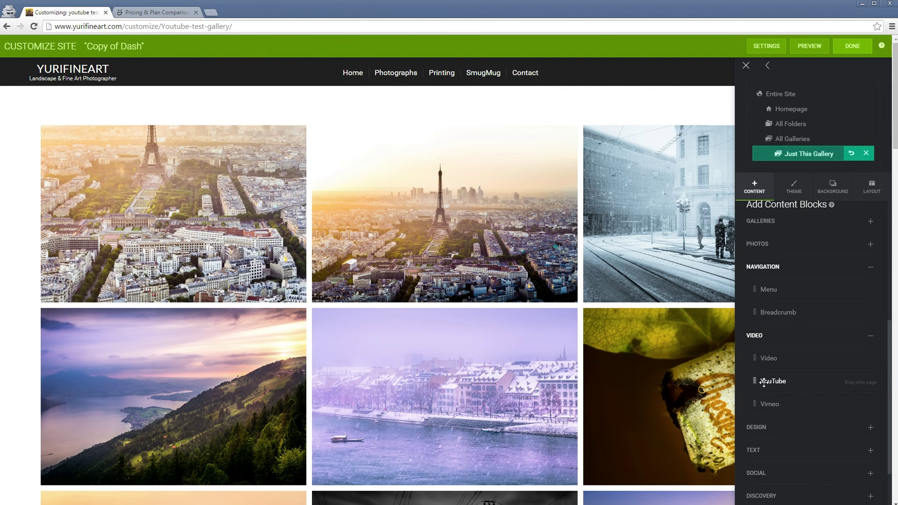
click(764, 340)
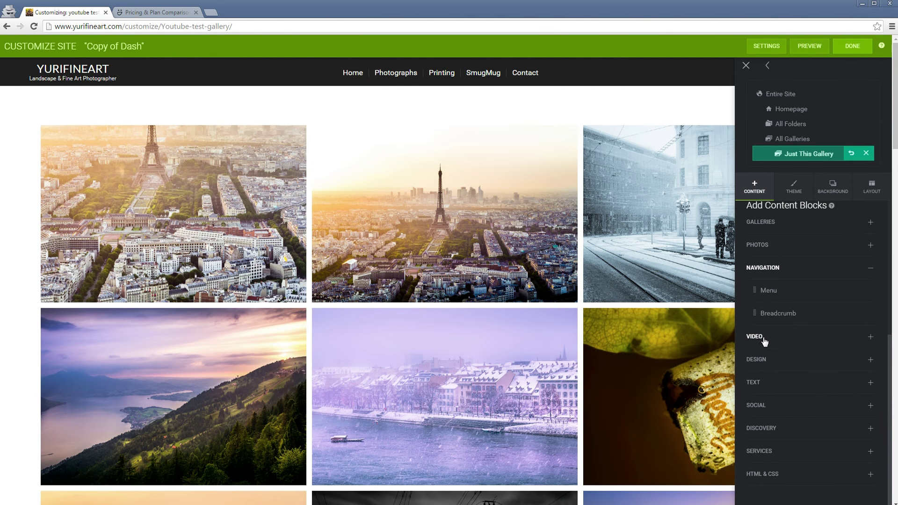
click(777, 389)
Step: Look through the Social blocks, then show the theme settings with Global Gallery Theme active
scroll(795, 430, down, 2)
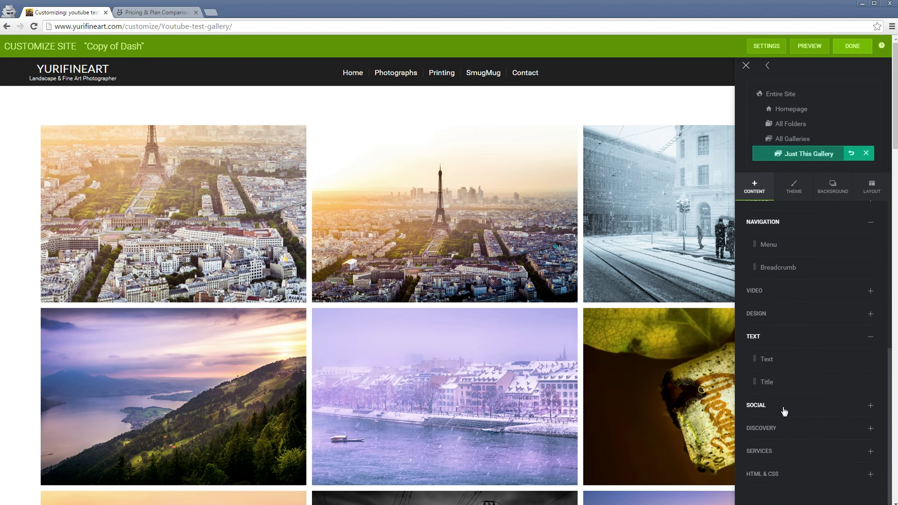
click(786, 406)
scroll(807, 435, down, 3)
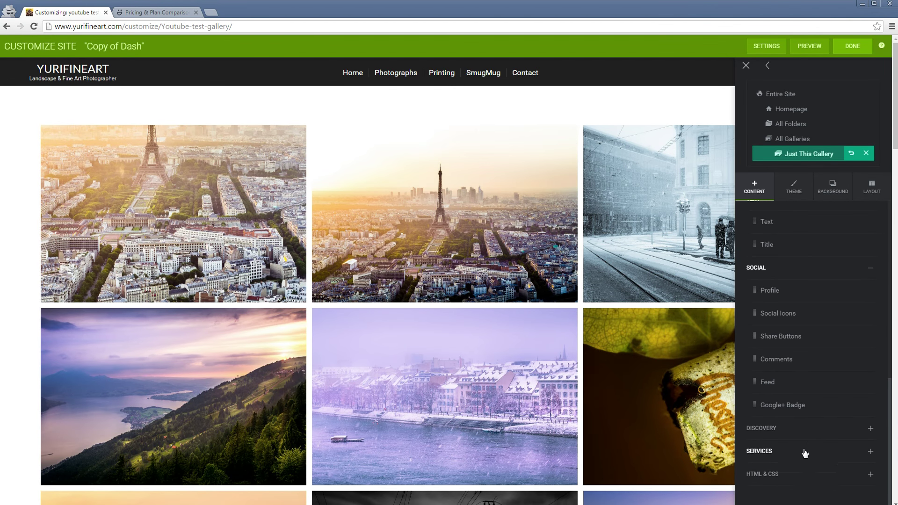
scroll(805, 452, up, 4)
scroll(798, 437, down, 9)
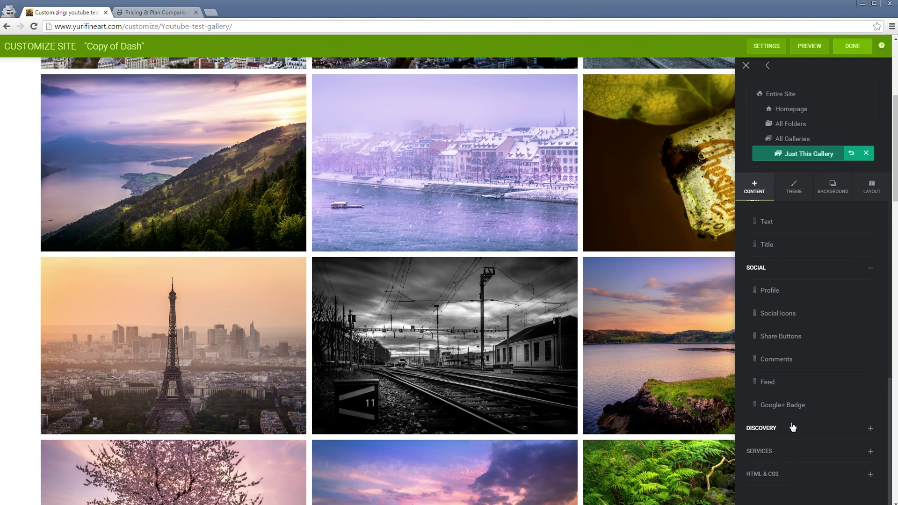
scroll(824, 346, up, 5)
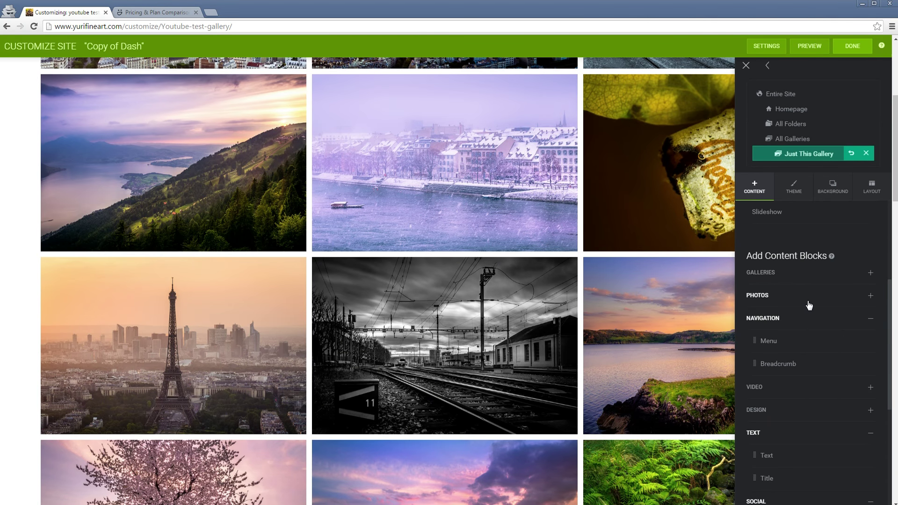
scroll(810, 395, down, 2)
scroll(790, 421, down, 2)
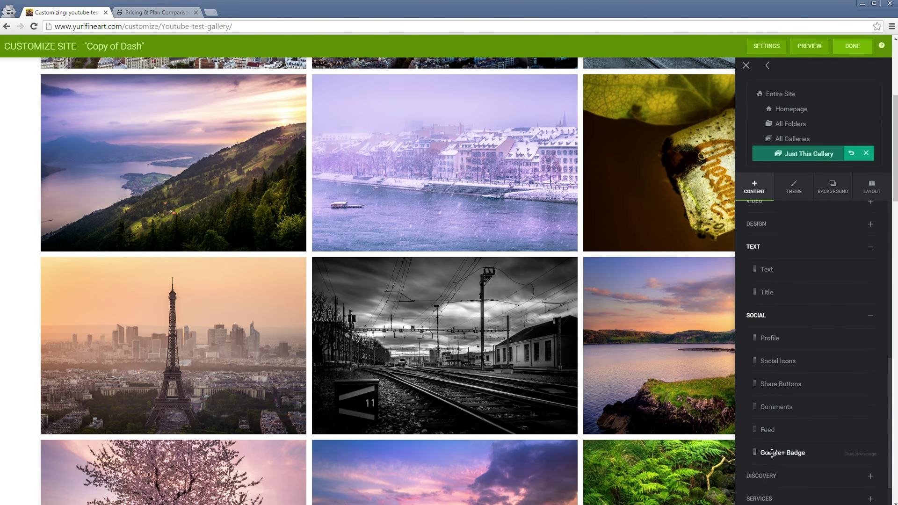
scroll(780, 481, down, 2)
scroll(782, 463, up, 8)
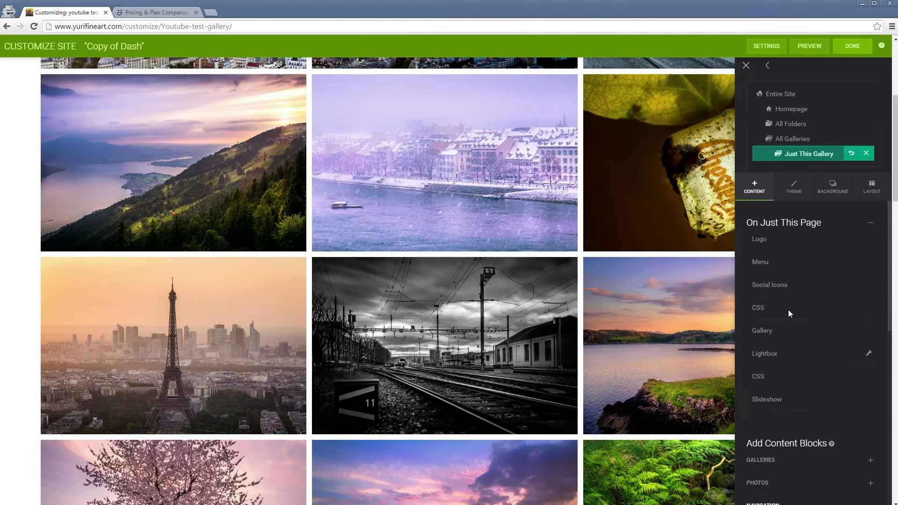
mouse_move(798, 233)
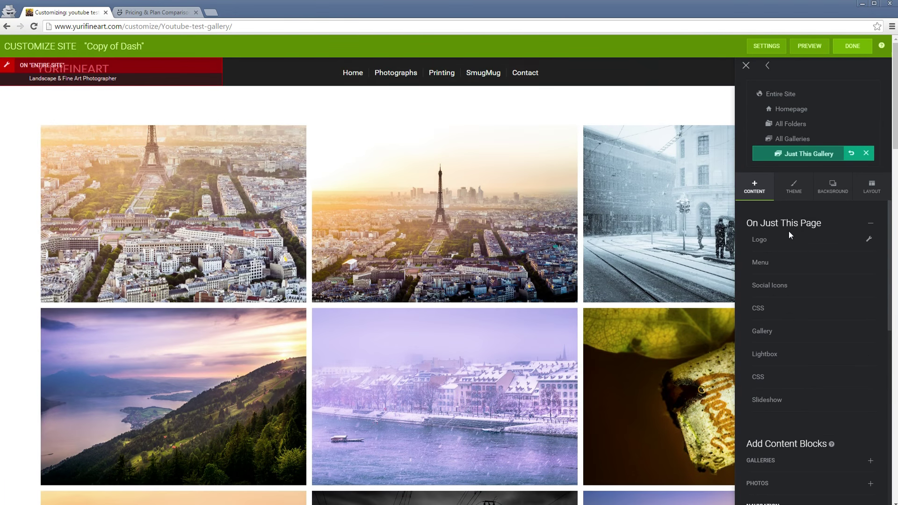
click(794, 192)
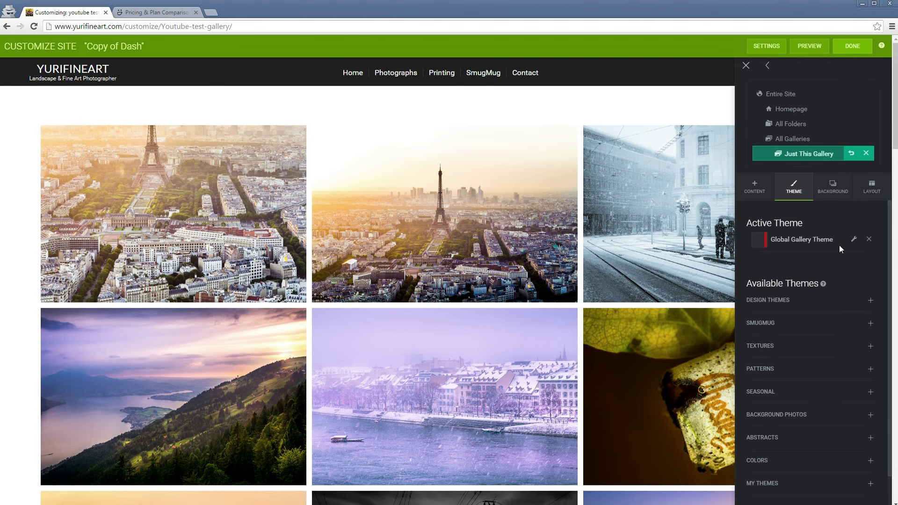
Step: Apply SmugMug Dark, SmugMug Light, then the Linen texture theme, and start a new theme
click(781, 330)
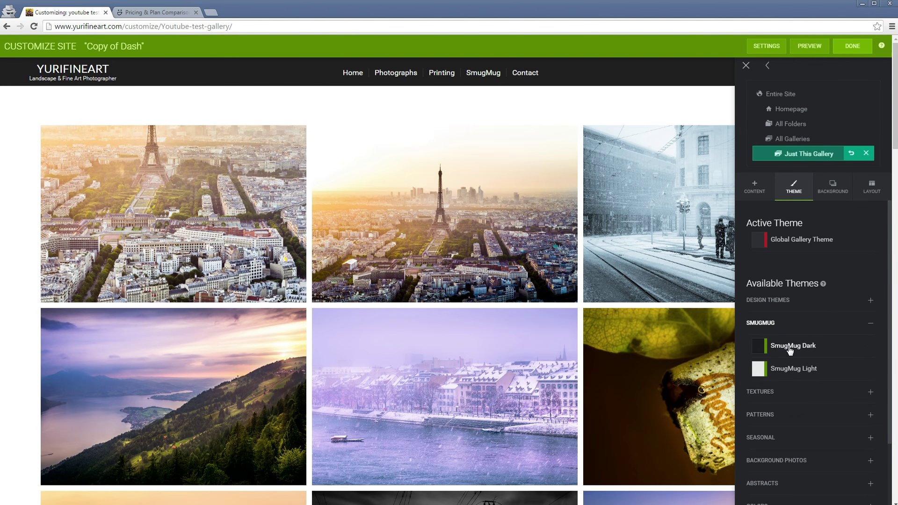
click(790, 350)
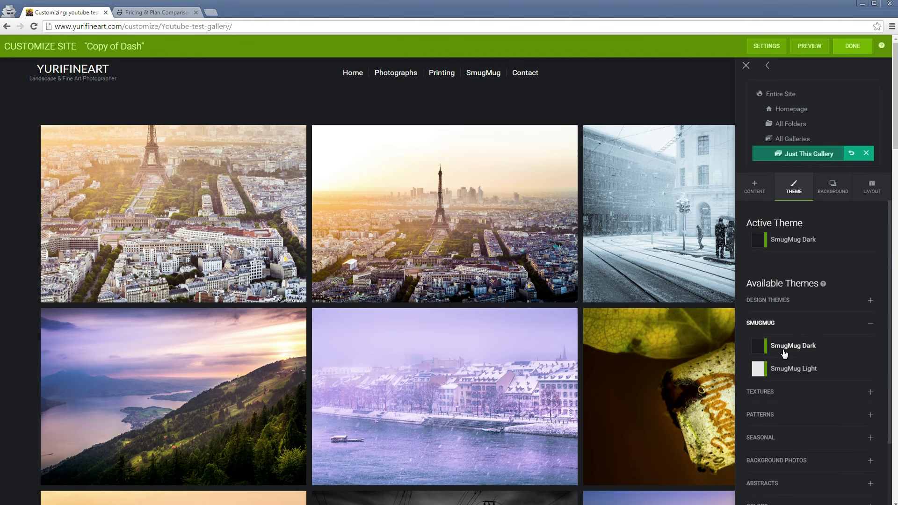
click(795, 372)
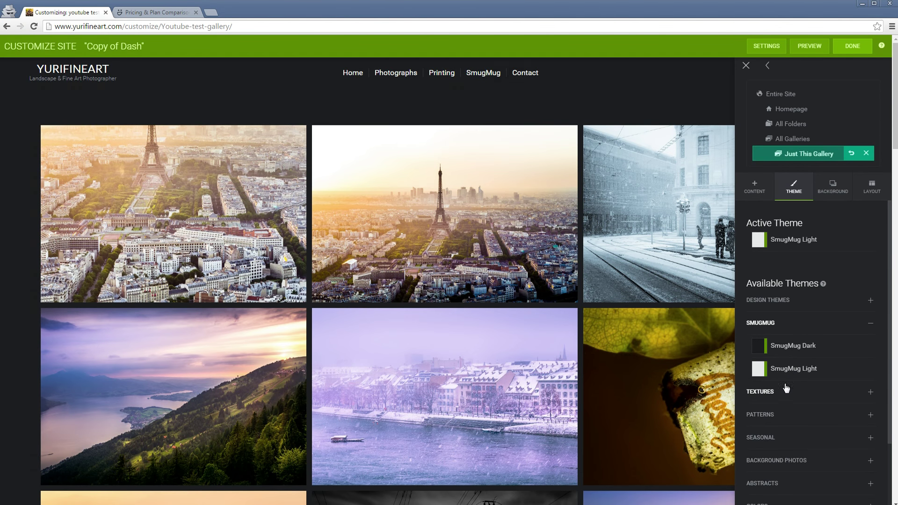
click(783, 393)
scroll(791, 411, down, 1)
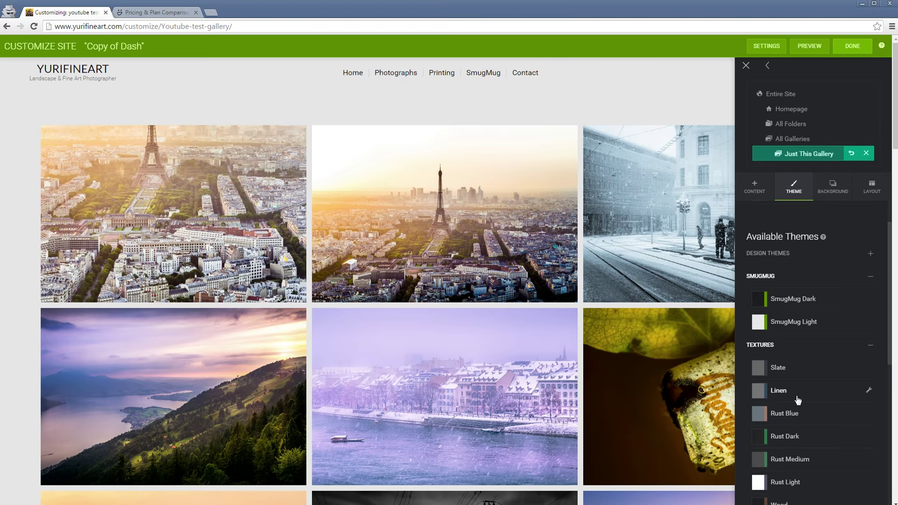
click(761, 393)
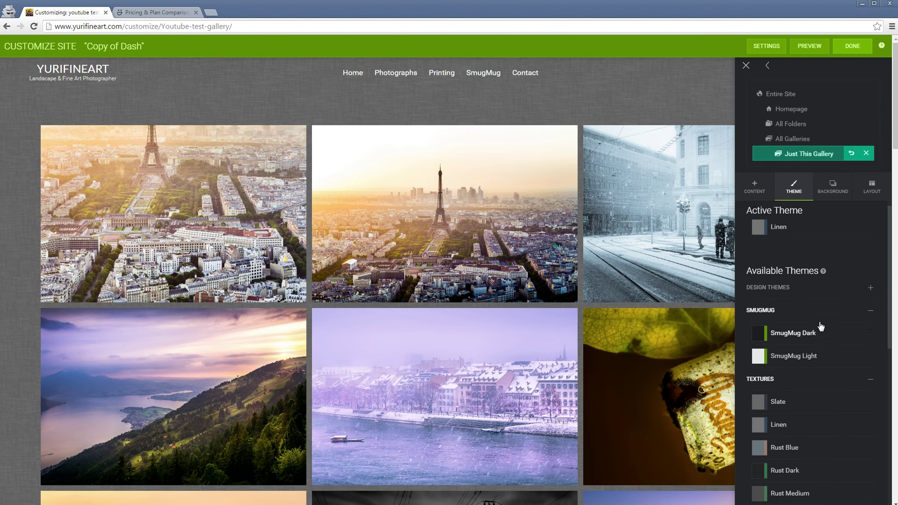
scroll(795, 351, down, 7)
click(851, 490)
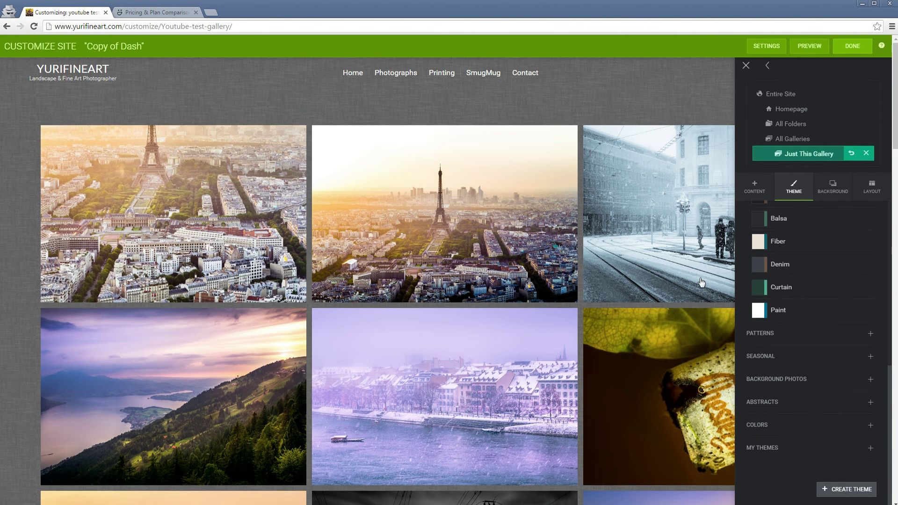
Step: Lighten the theme's primary colour slightly and set the accent to bright red #f72c0f
click(501, 259)
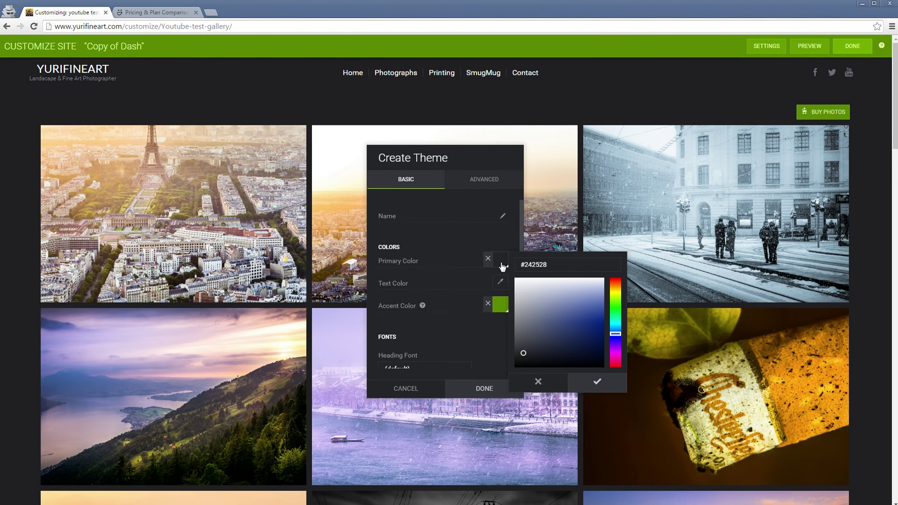
drag(520, 355, 514, 353)
click(582, 381)
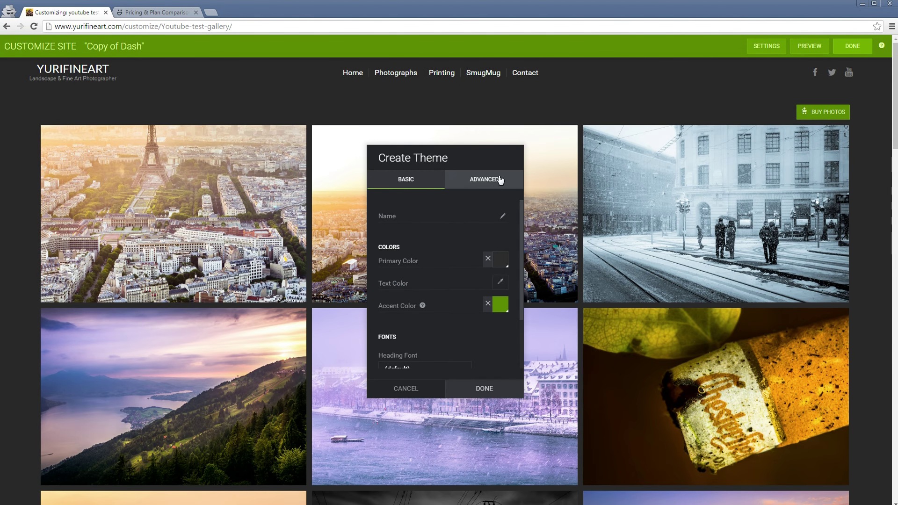
click(501, 309)
click(615, 326)
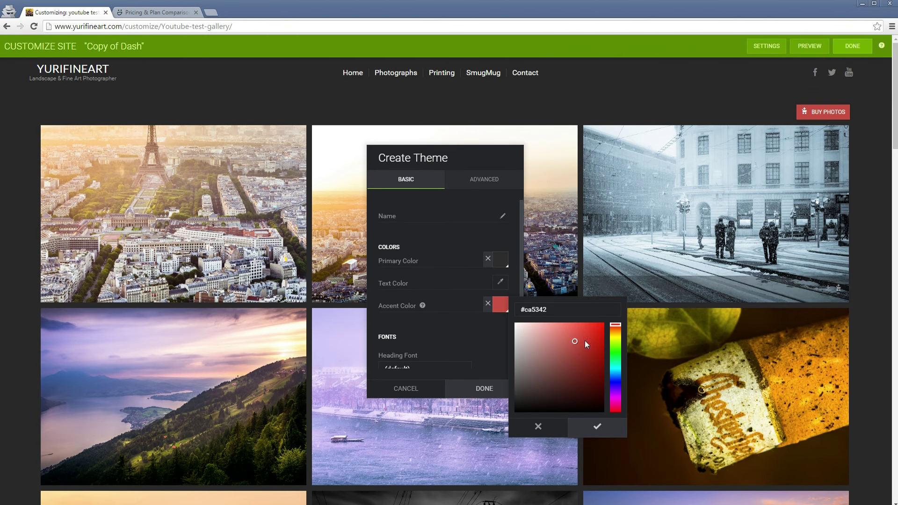
drag(585, 340, 599, 326)
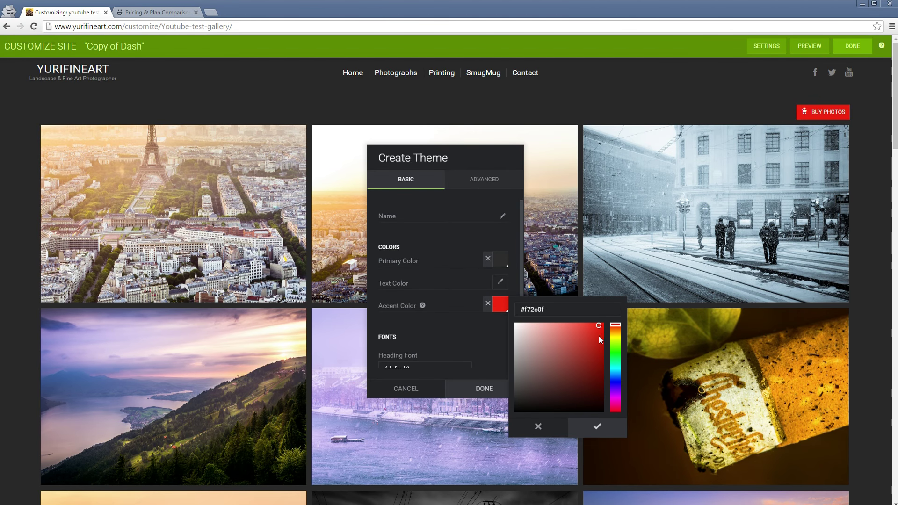
click(602, 431)
Step: In the advanced theme settings, set the page body colour to white
scroll(468, 323, down, 2)
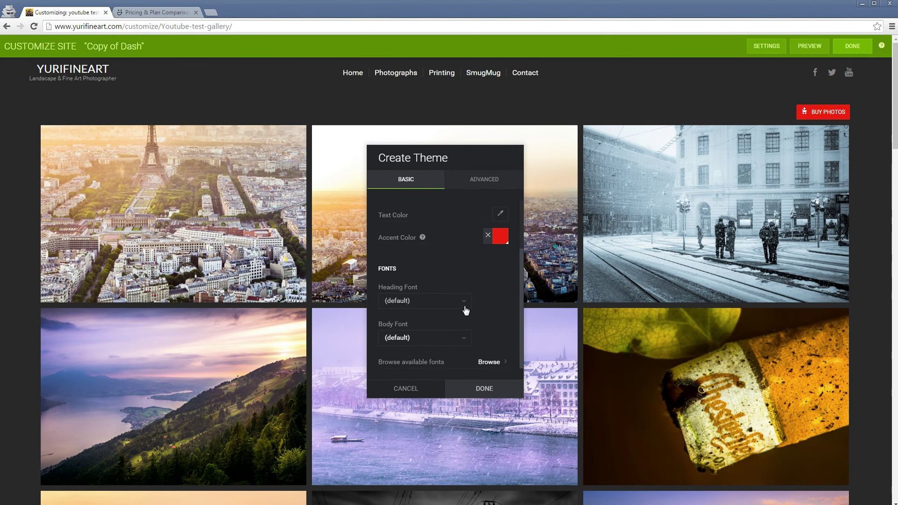
scroll(470, 306, up, 2)
click(484, 180)
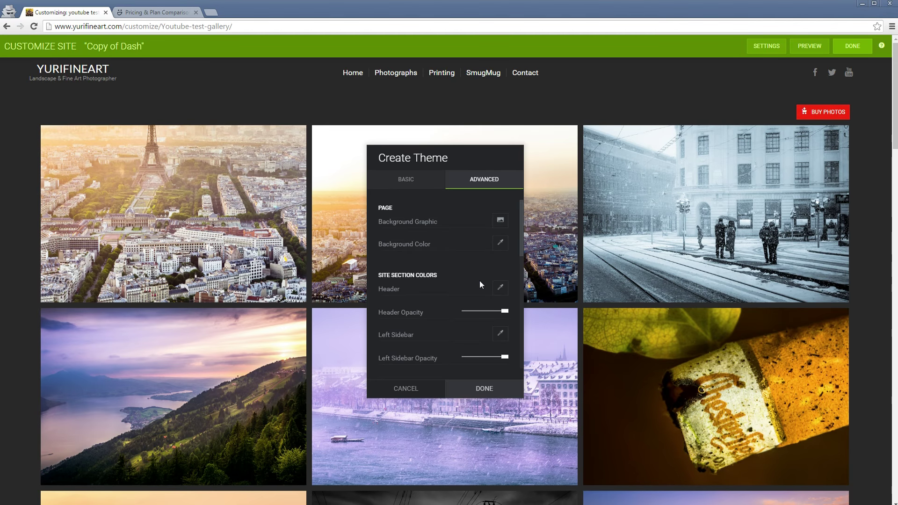
scroll(481, 284, down, 1)
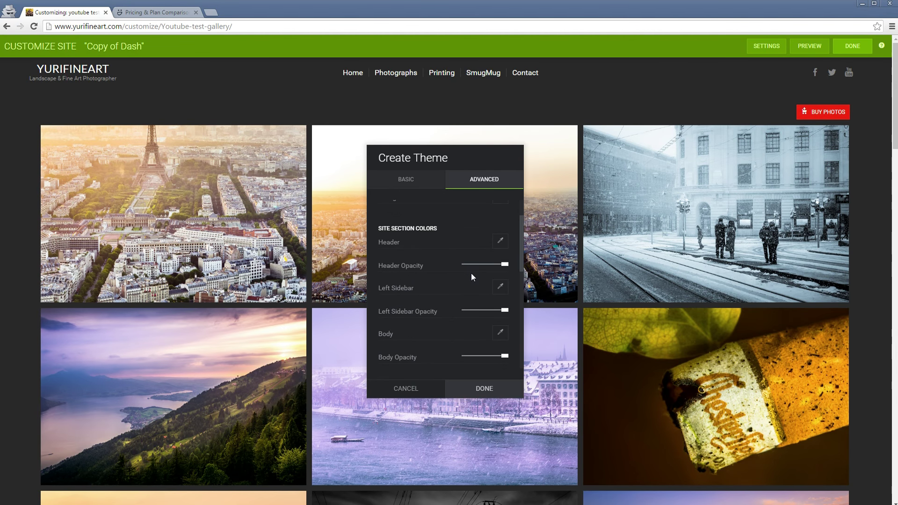
scroll(470, 273, down, 1)
click(502, 291)
click(531, 316)
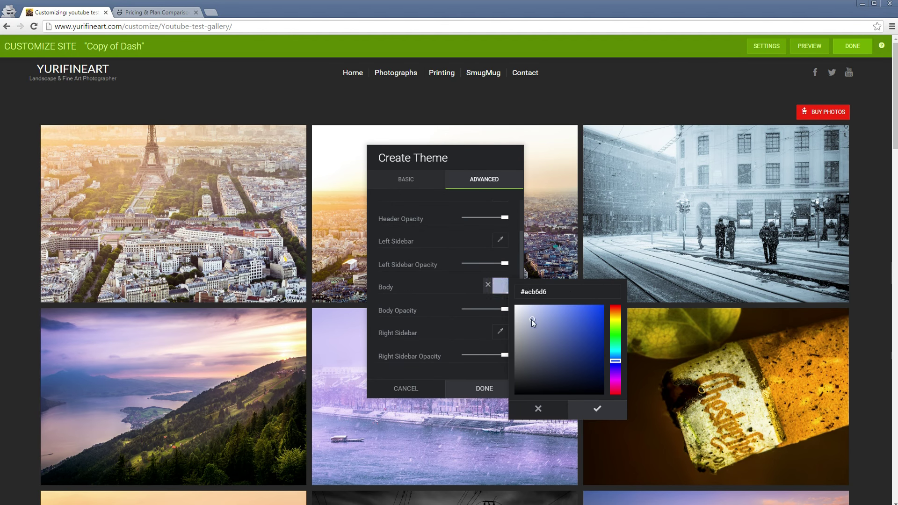
click(507, 307)
Step: Try a blue header colour, then discard it to keep the header unchanged
scroll(476, 321, down, 1)
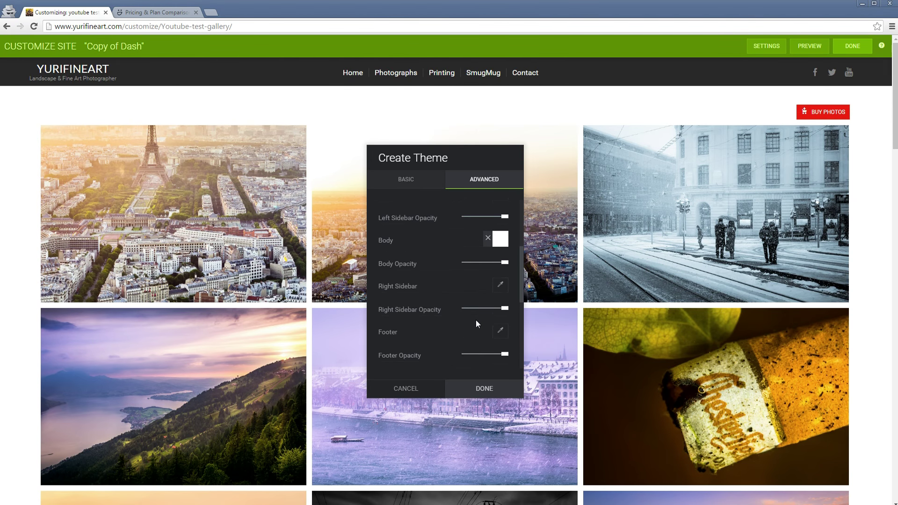
scroll(476, 318, up, 3)
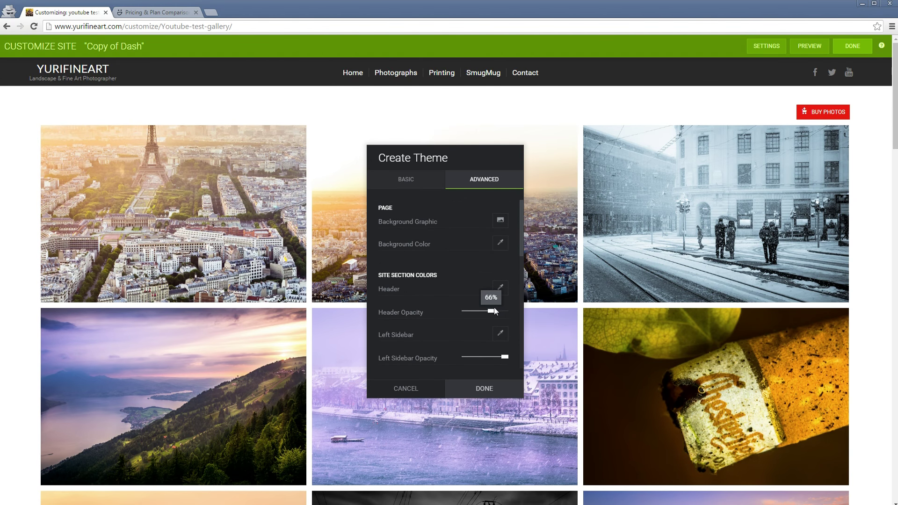
click(500, 287)
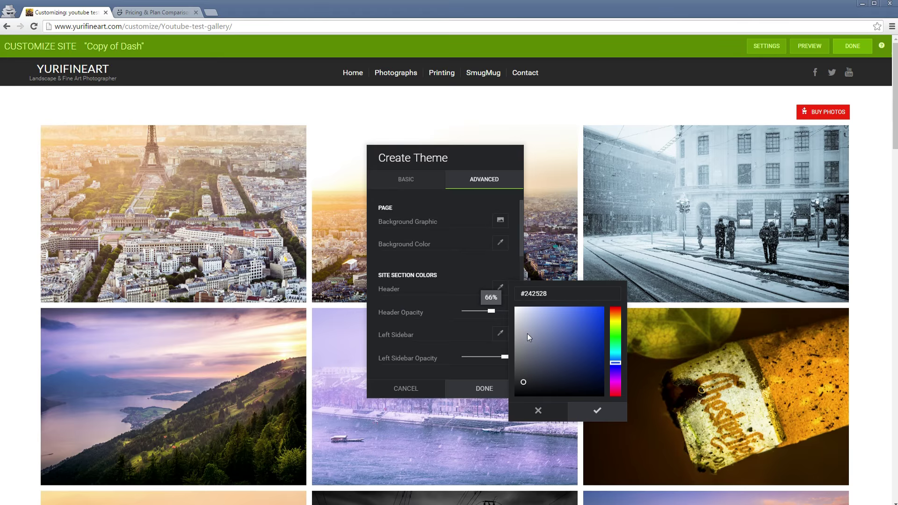
click(579, 327)
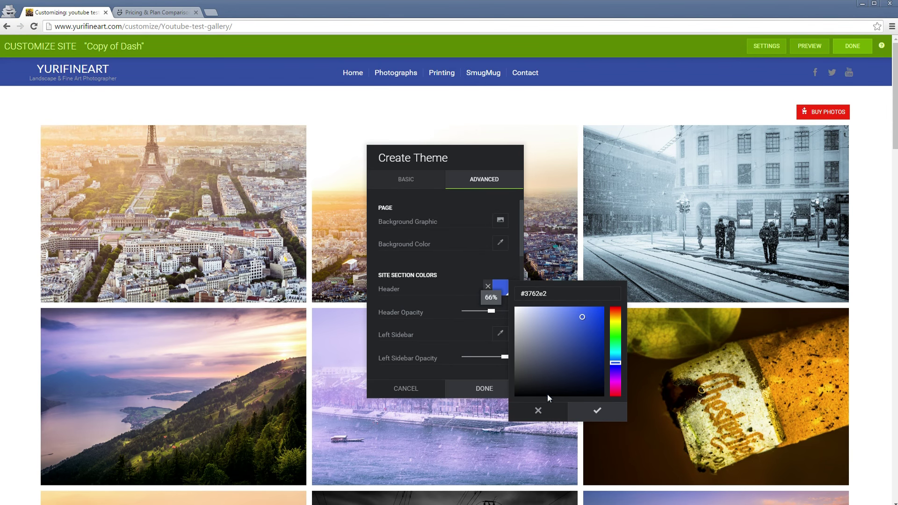
click(538, 410)
scroll(465, 333, down, 3)
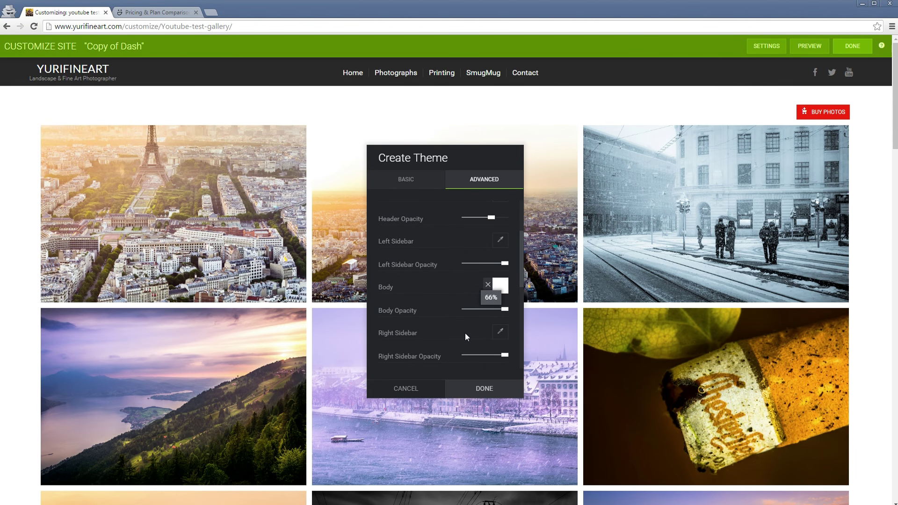
scroll(465, 323, down, 1)
scroll(461, 314, up, 3)
scroll(454, 313, down, 3)
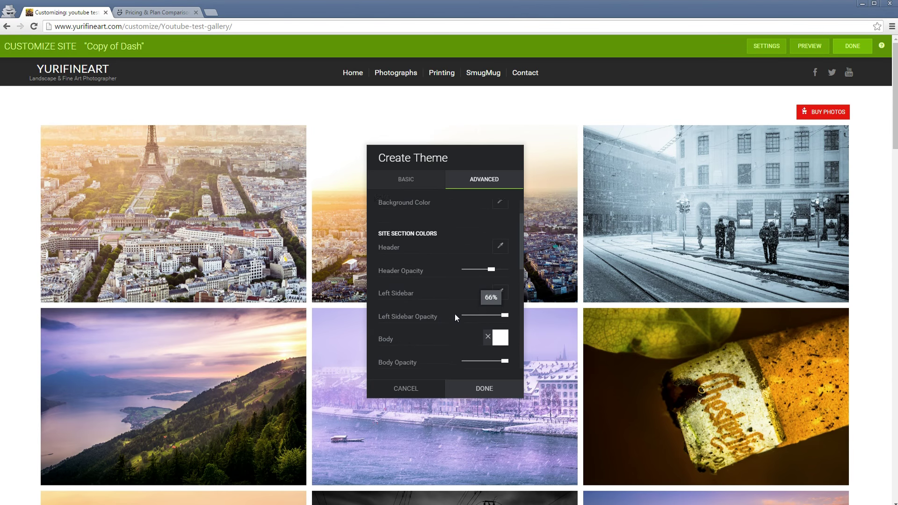
scroll(456, 328, up, 4)
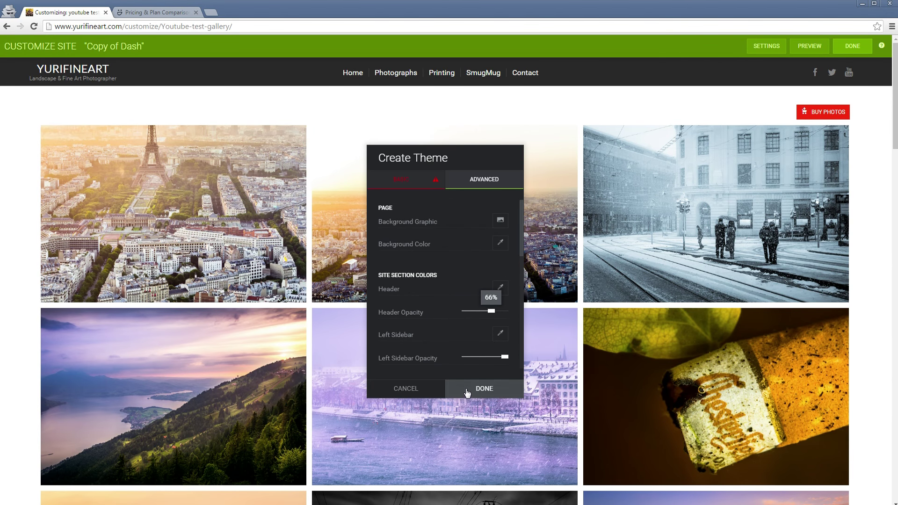
Step: Name the custom theme 'youtube test layout' and save it
click(427, 183)
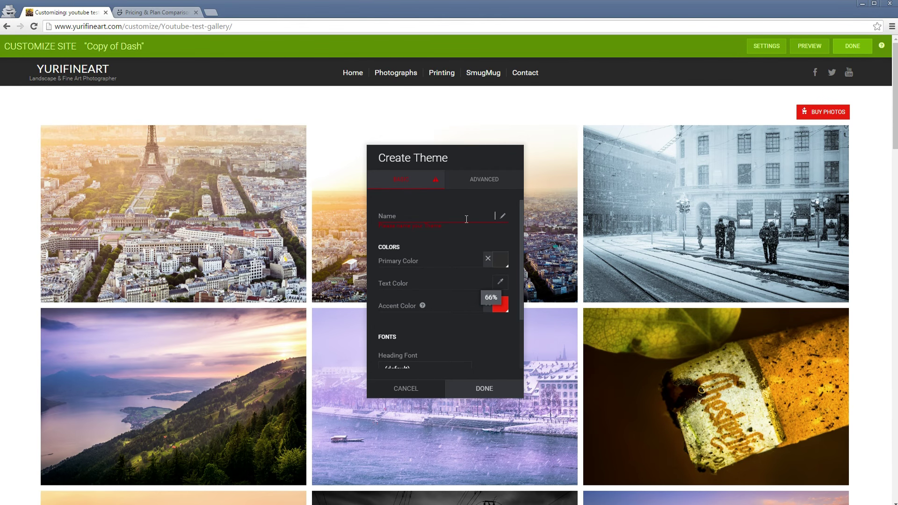
click(466, 219)
text(youtube test layout)
click(468, 389)
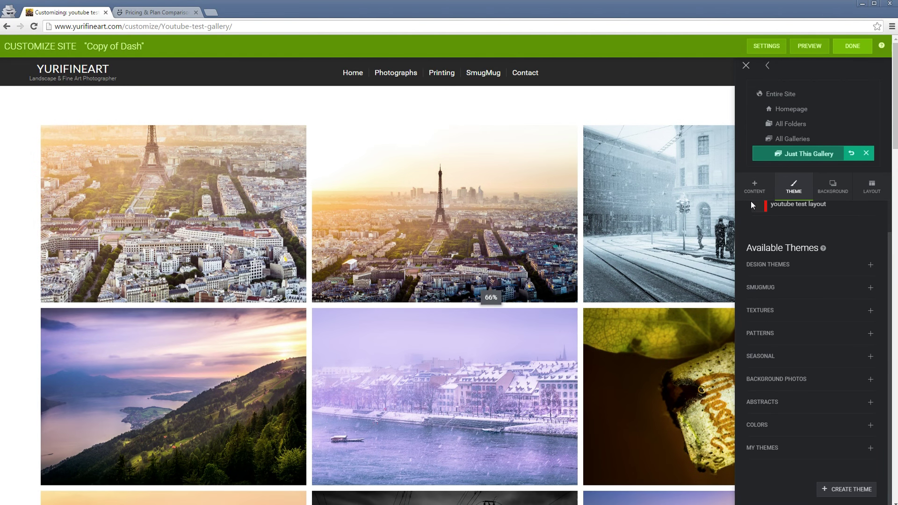
Step: Try a single-photo background, cancel the photo picker, then set the background type to Slideshow
click(832, 192)
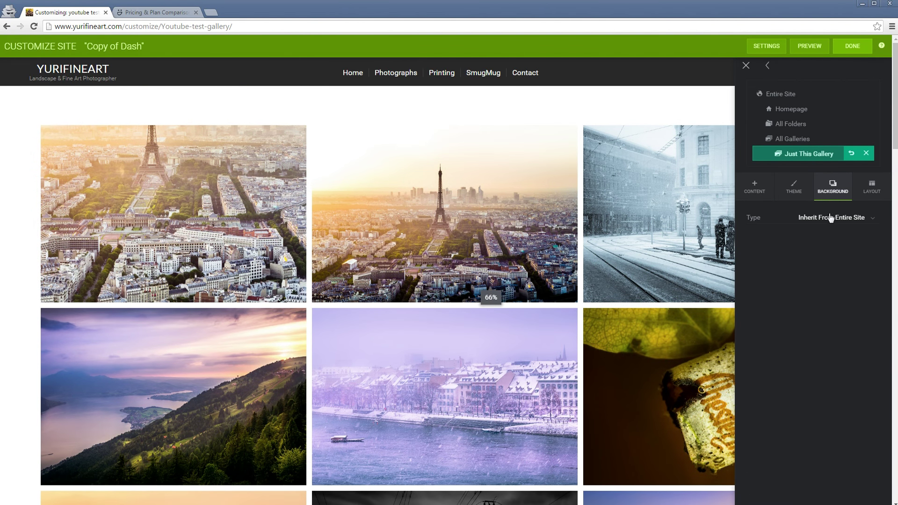
click(835, 217)
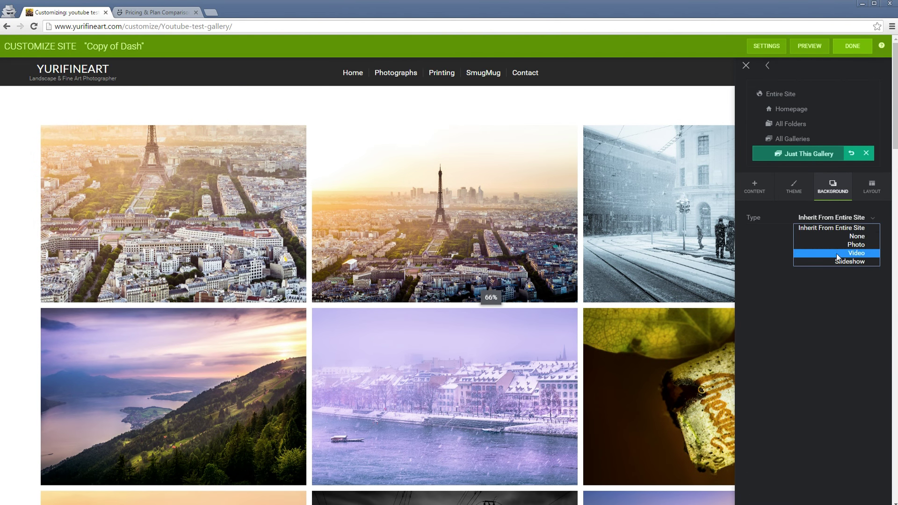
click(864, 249)
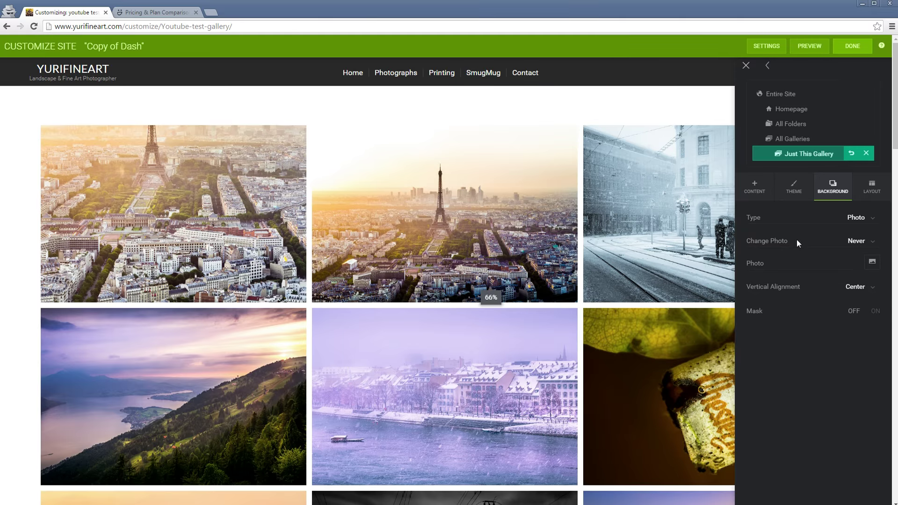
click(872, 262)
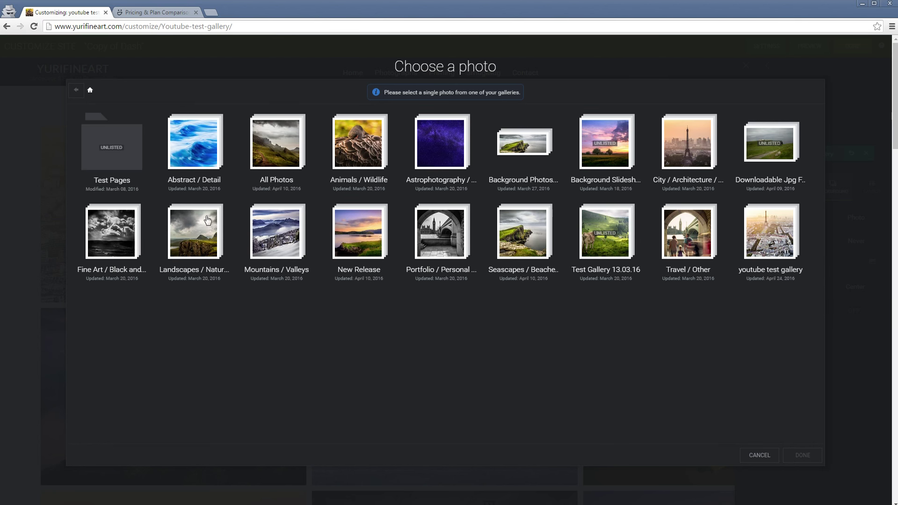
click(759, 455)
click(869, 217)
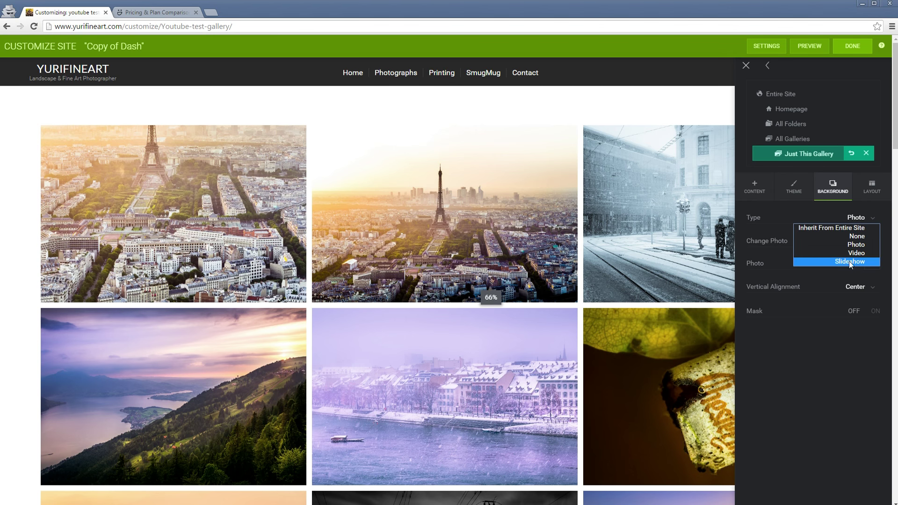
click(851, 265)
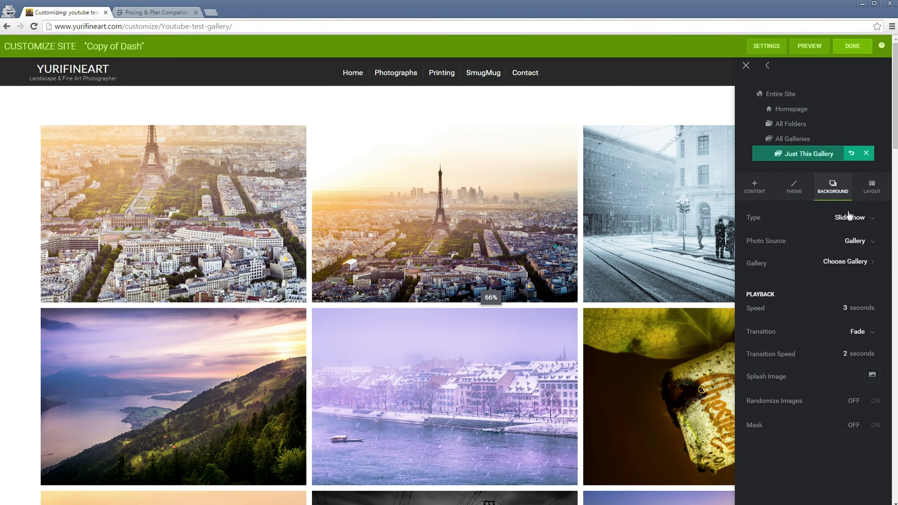
Step: Switch the gallery layout to Fixed with a width of 1200
click(873, 189)
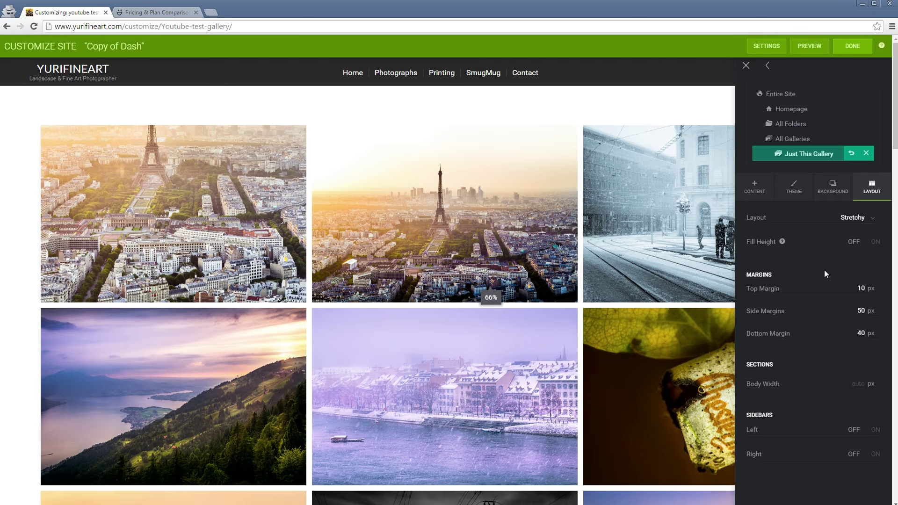
click(852, 218)
click(856, 236)
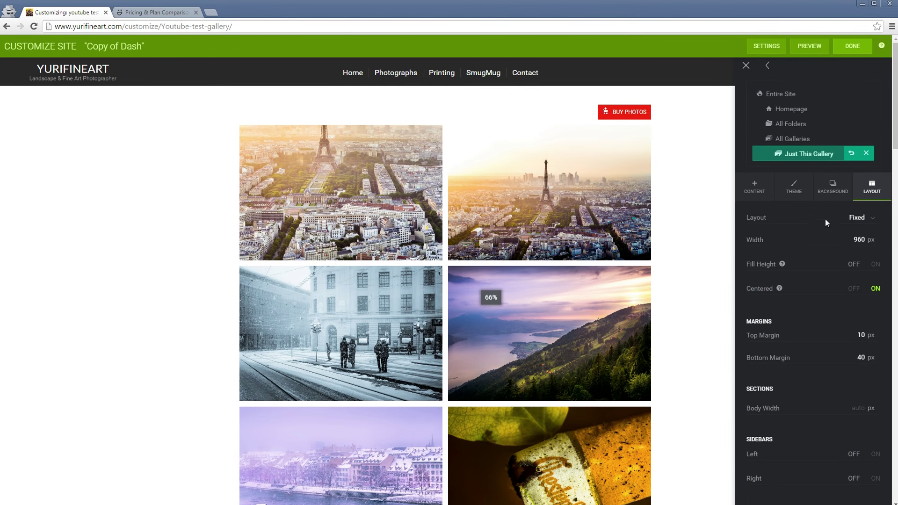
scroll(581, 280, down, 3)
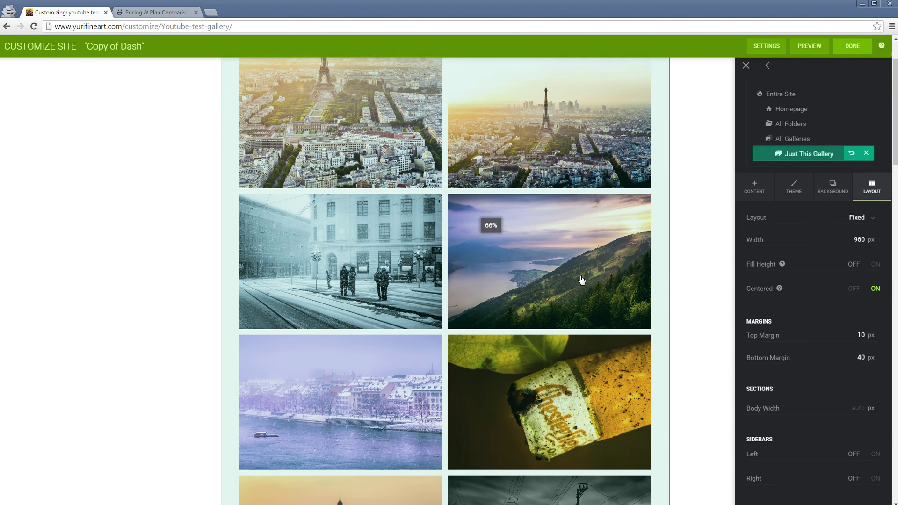
scroll(524, 124, up, 5)
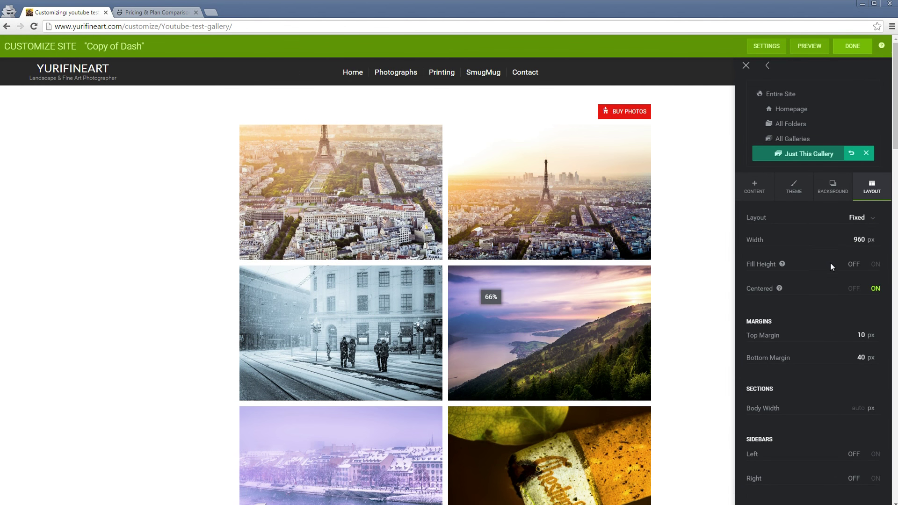
click(859, 240)
text(1200)
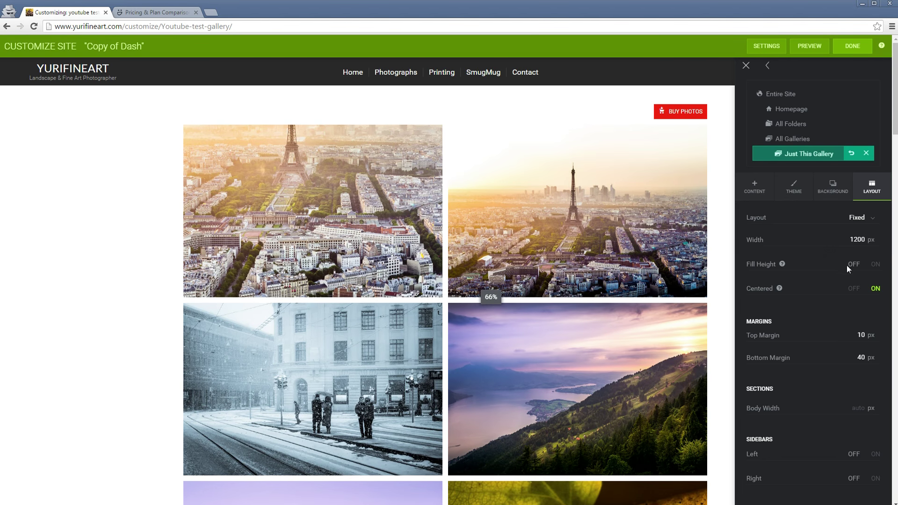
Step: Toggle Centered off and back on, and set the top margin to 10
click(854, 288)
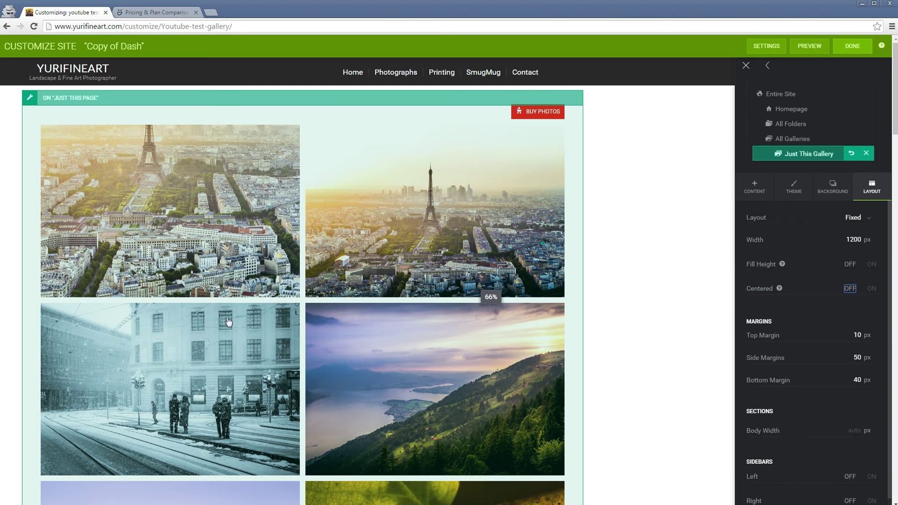
scroll(365, 318, down, 1)
scroll(372, 353, up, 1)
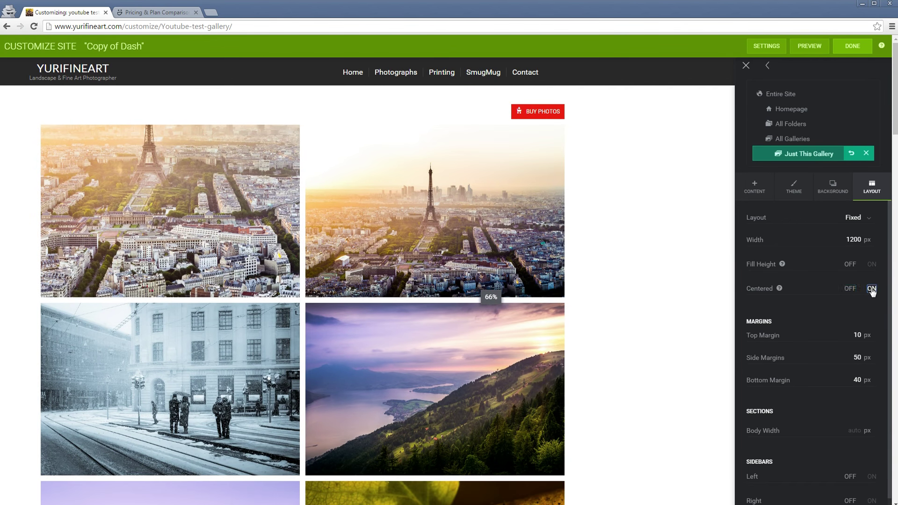
click(872, 289)
click(861, 334)
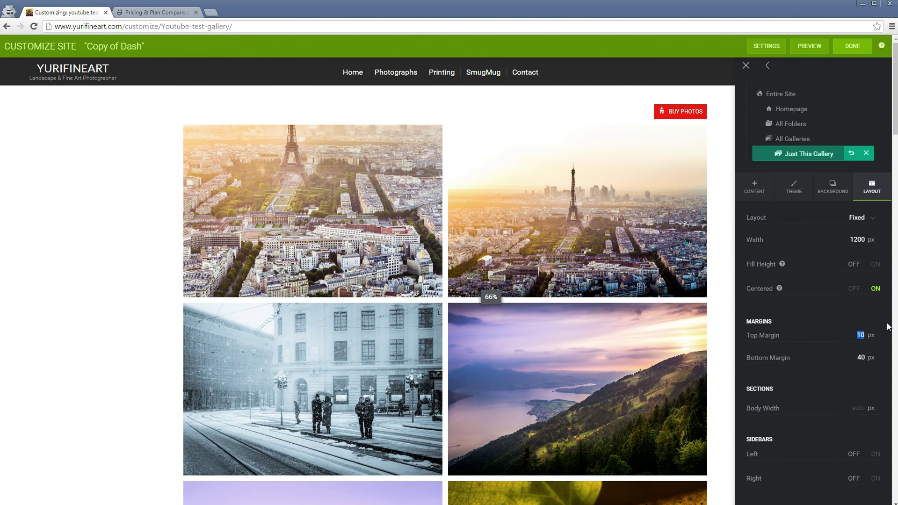
text(150)
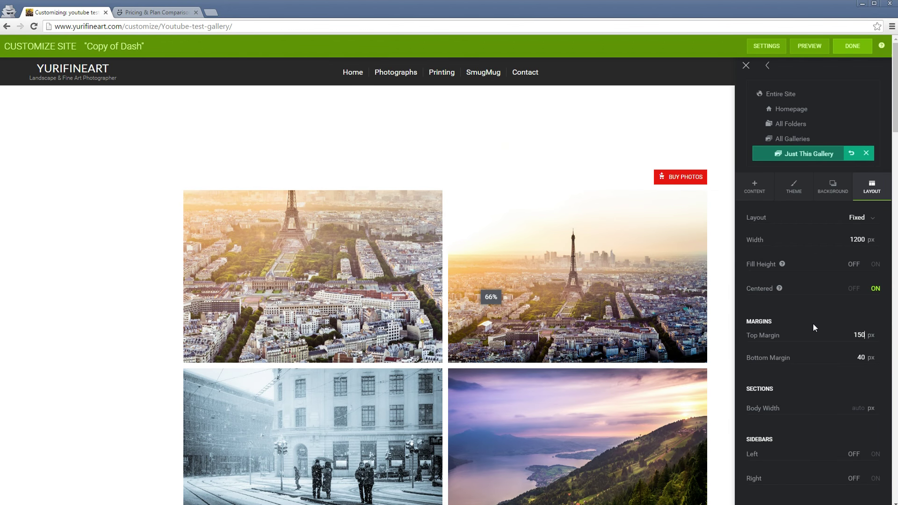
key(BackSpace)
key(BackSpace)
key(BackSpace)
text(10)
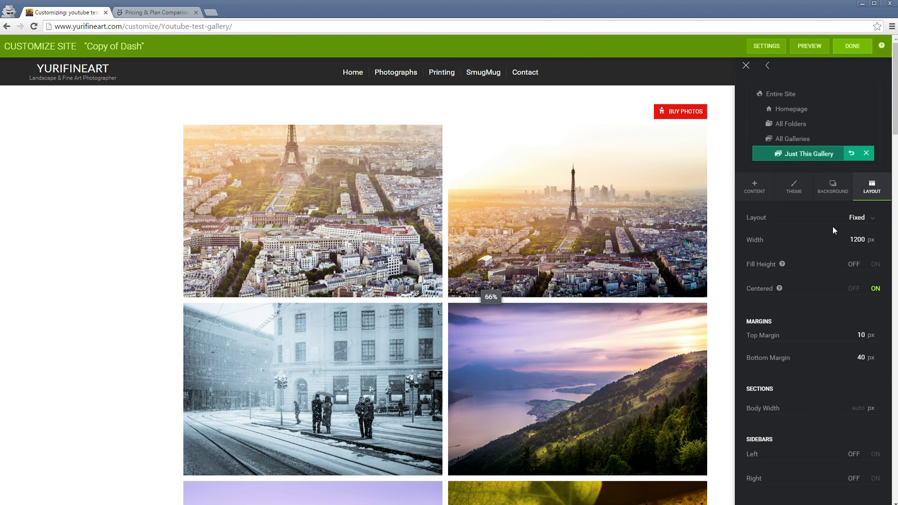
click(834, 192)
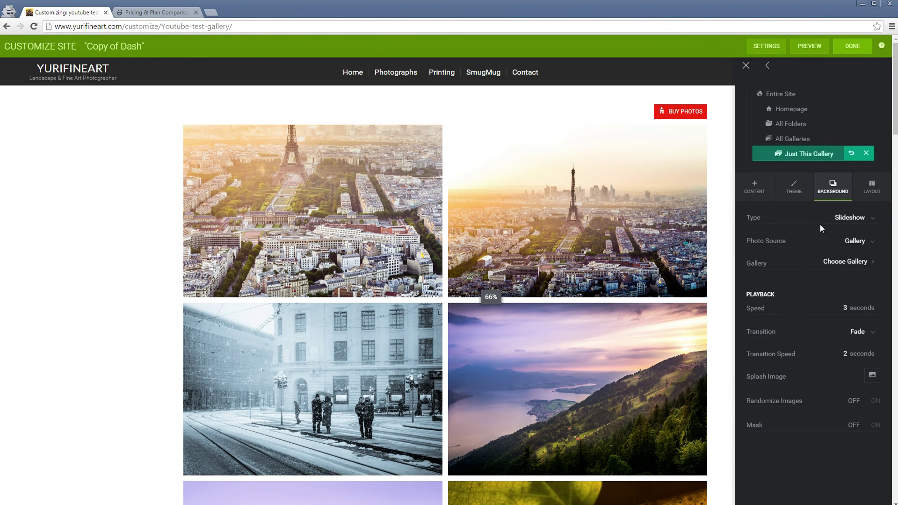
Step: Glance at the Theme tab, then change the gallery layout from Fixed back to Stretchy
click(800, 195)
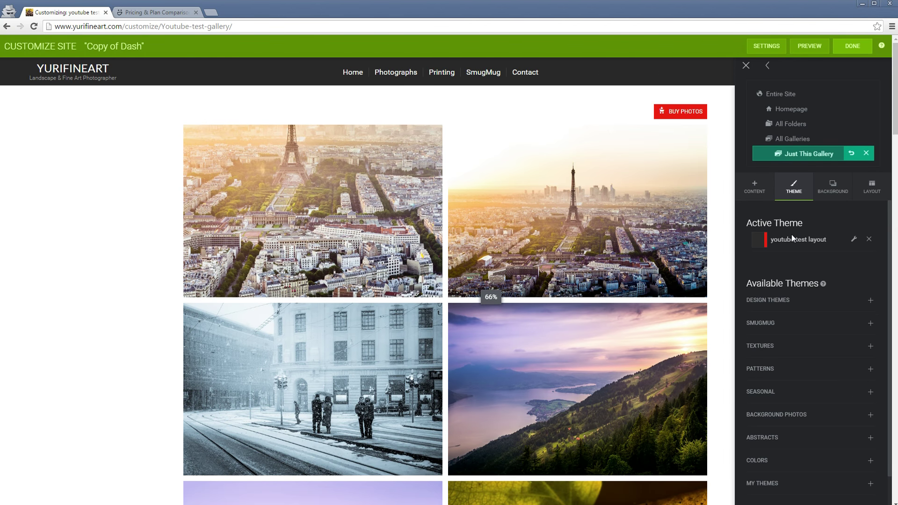
click(872, 187)
click(860, 217)
click(856, 228)
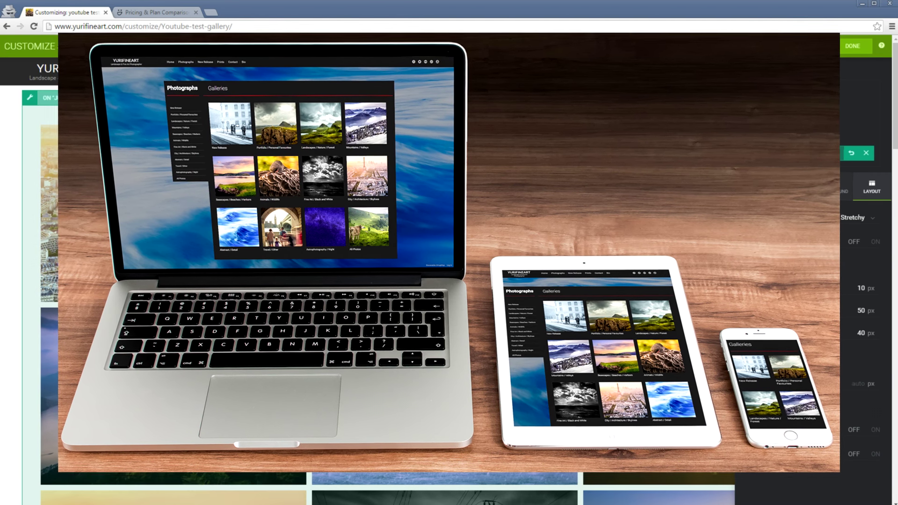
scroll(339, 271, down, 5)
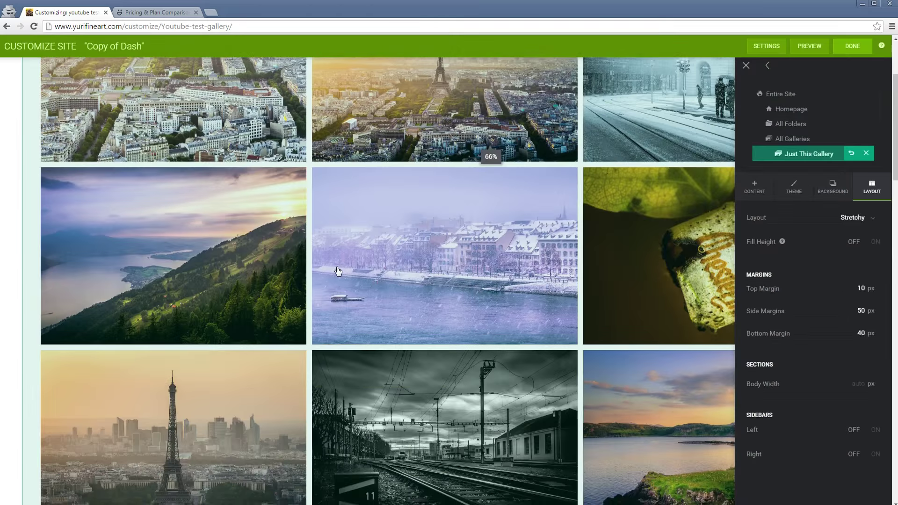
scroll(338, 272, up, 3)
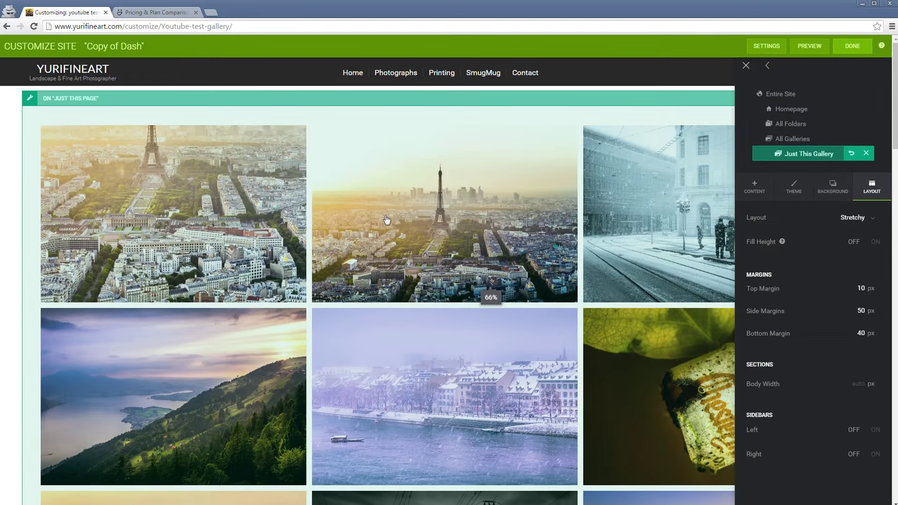
Step: Publish the customization changes now and scroll through the live gallery
click(852, 46)
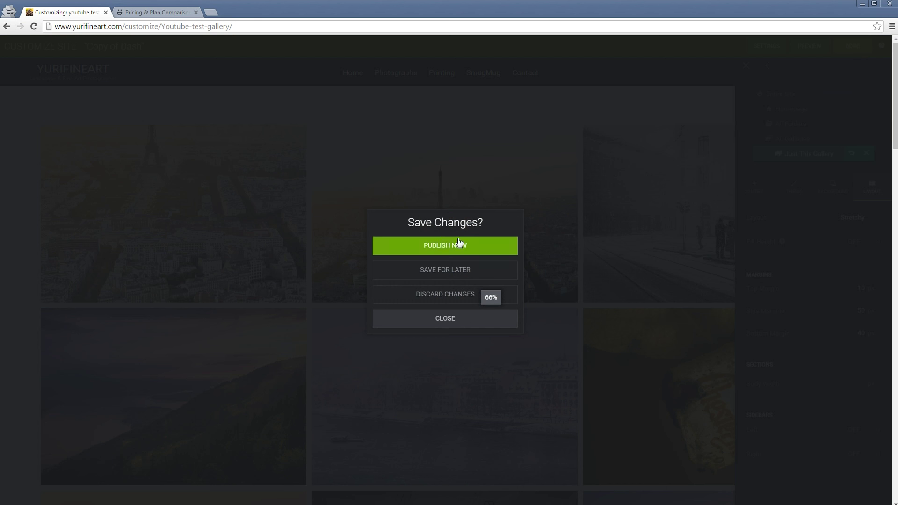
click(428, 244)
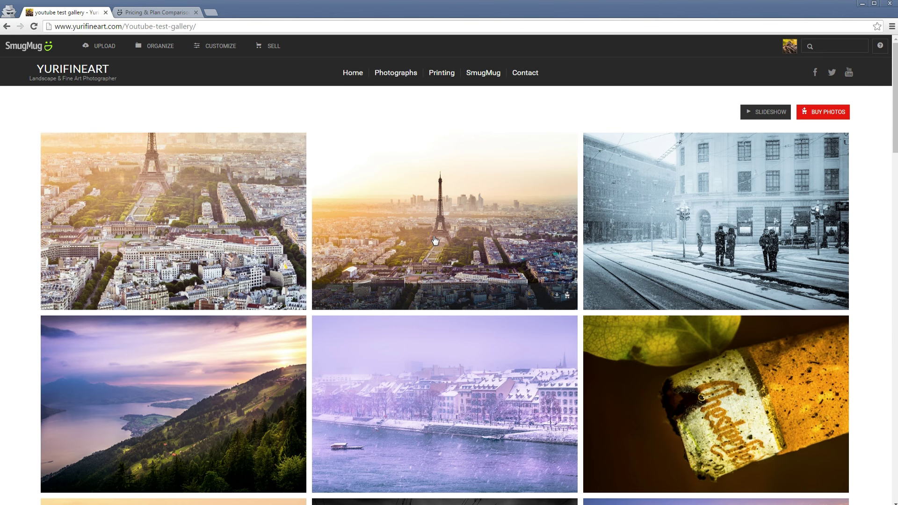
scroll(430, 247, down, 3)
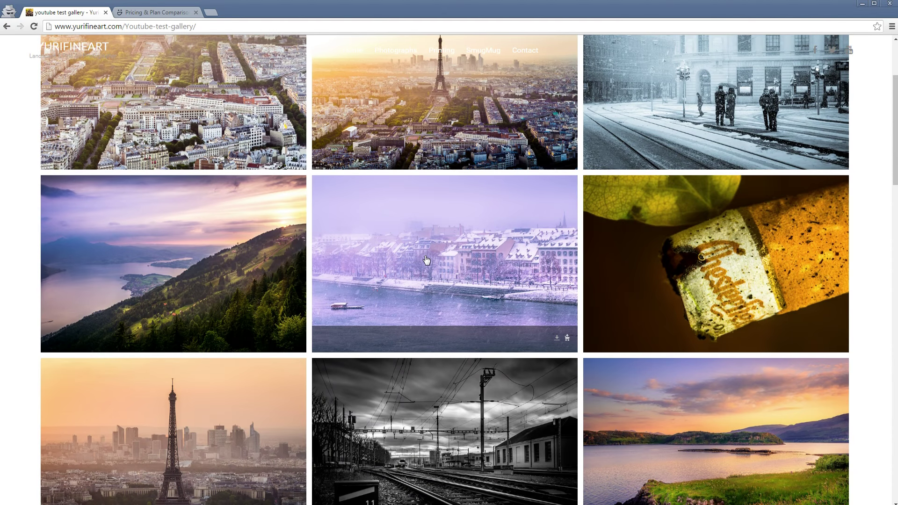
scroll(435, 260, down, 2)
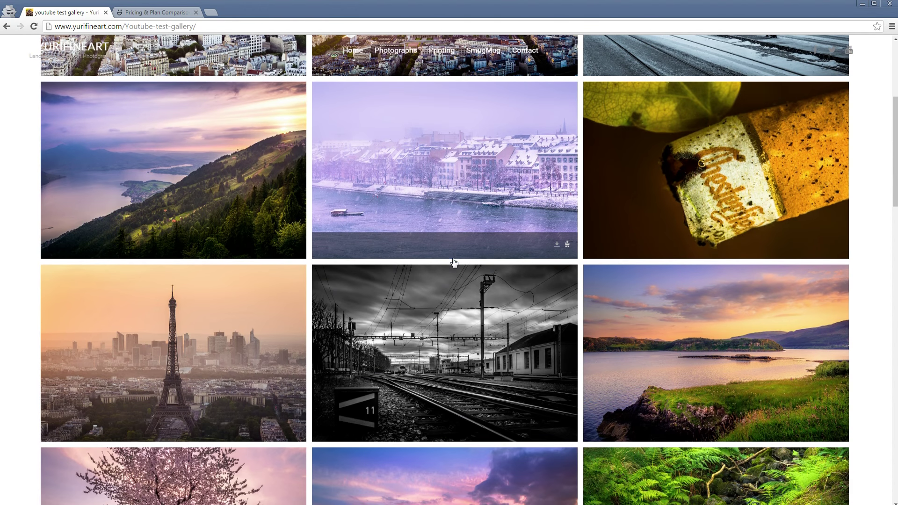
scroll(456, 287, up, 5)
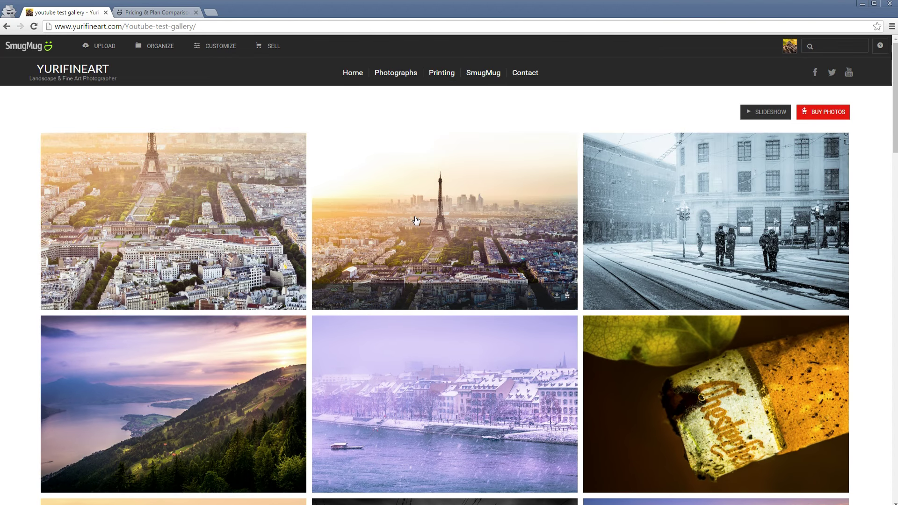
Step: View the Eiffel sunset photo, advance to the snowy street, close the viewer, then go to Photographs
click(555, 256)
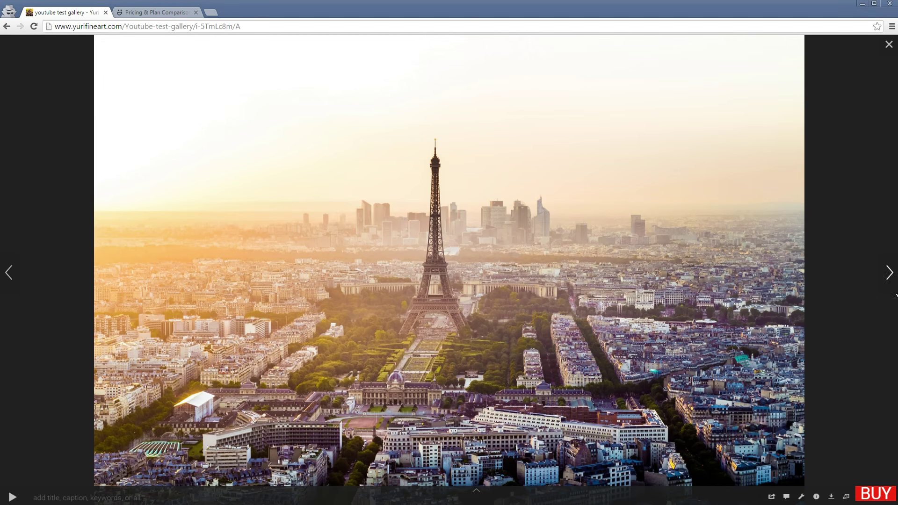
click(884, 289)
click(147, 499)
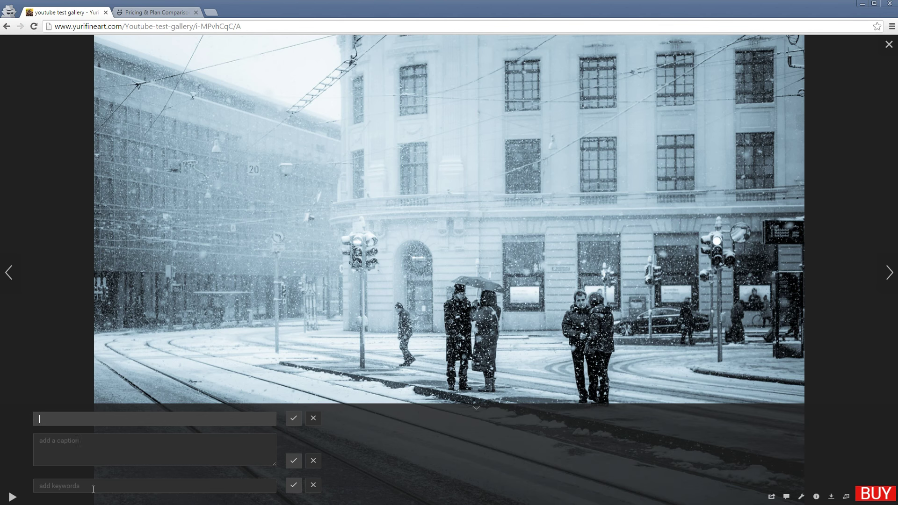
click(89, 447)
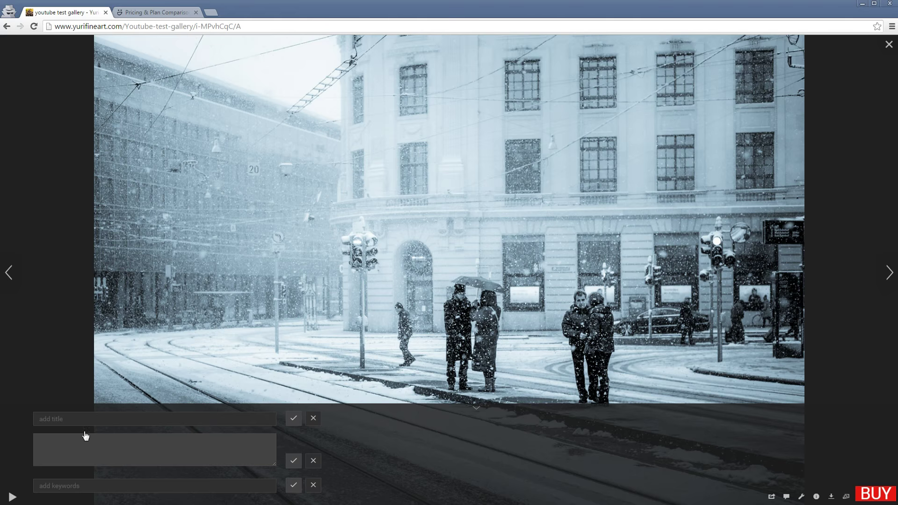
click(101, 420)
click(854, 352)
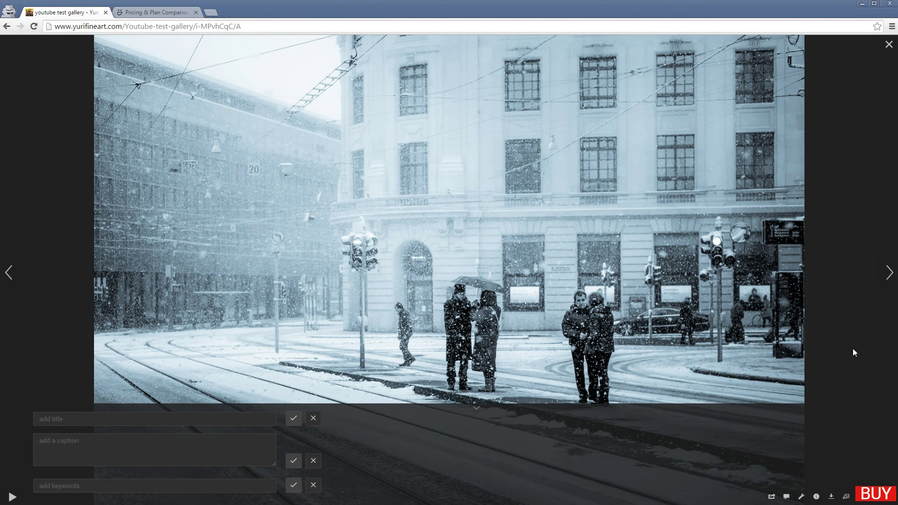
click(889, 44)
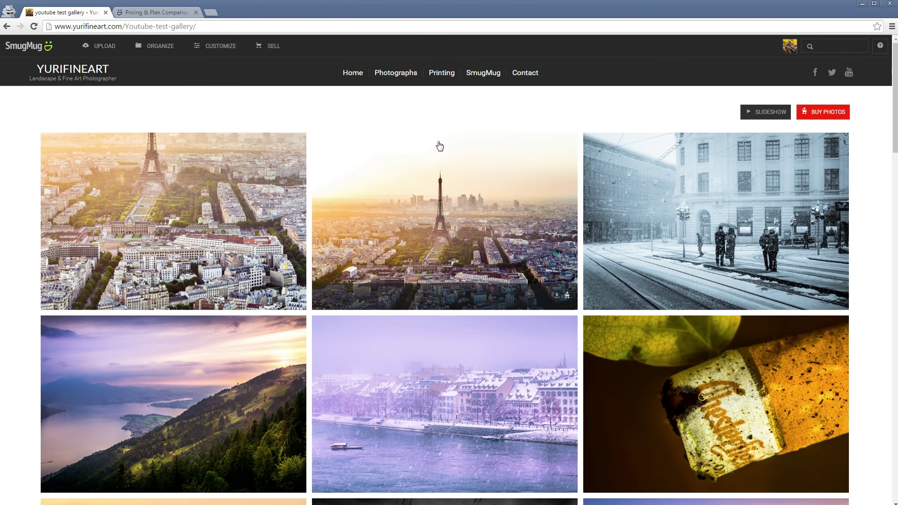
click(396, 75)
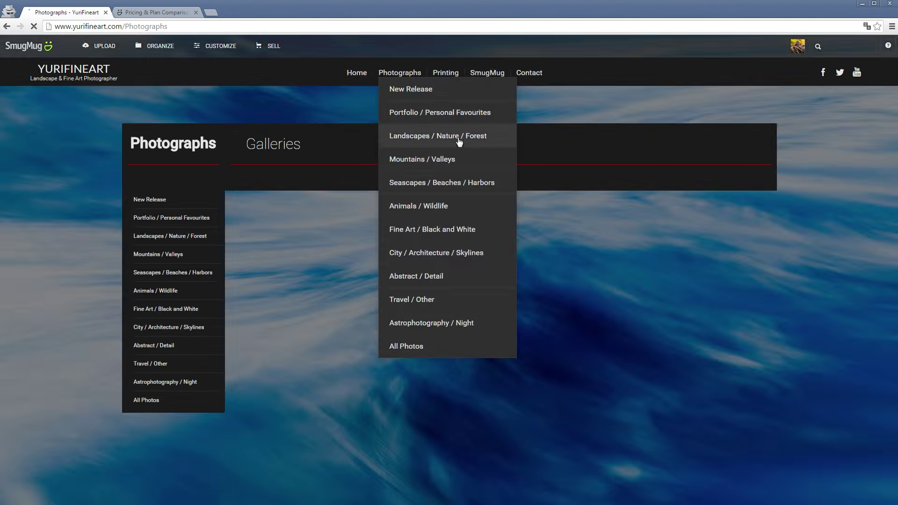
Step: Start customizing the Photographs page from the site menu
mouse_move(382, 80)
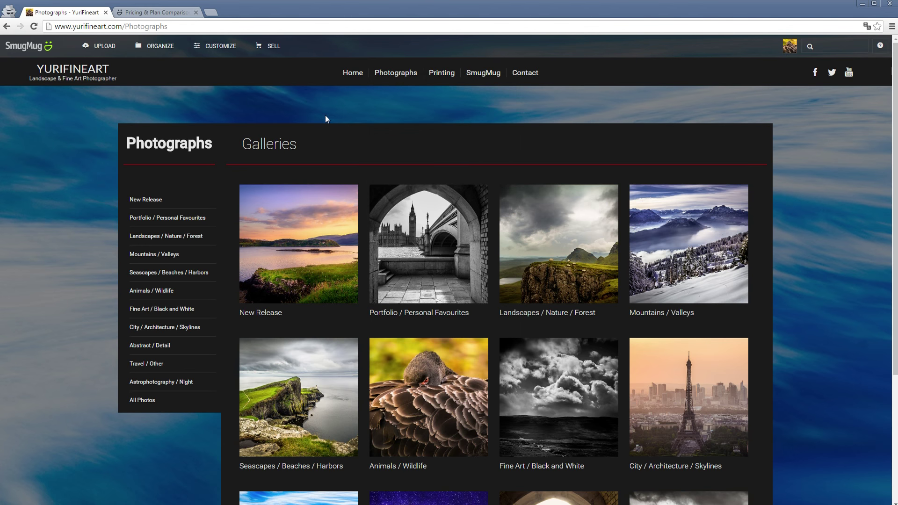
scroll(351, 147, down, 1)
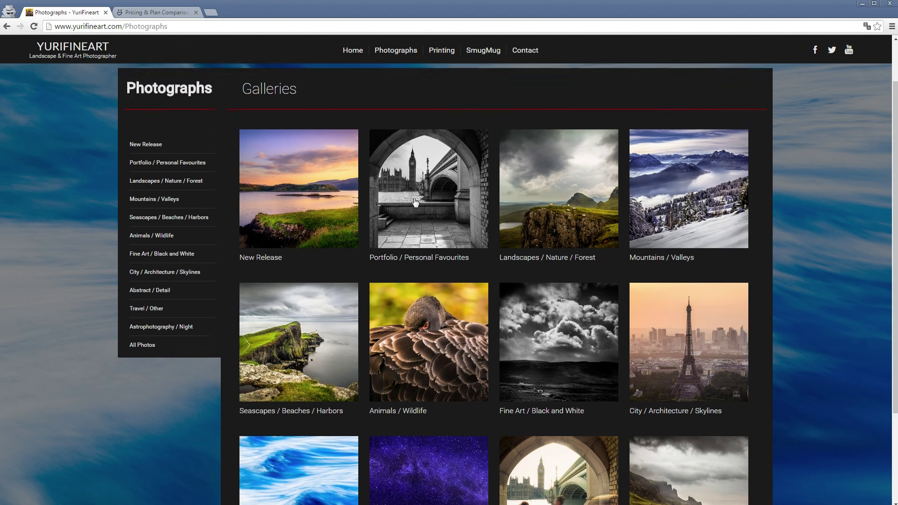
scroll(415, 201, up, 1)
mouse_move(220, 46)
click(233, 114)
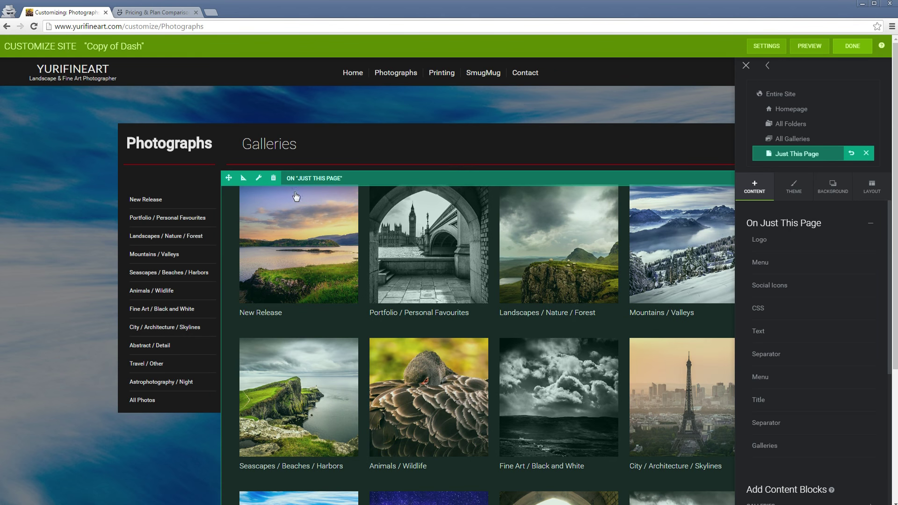
Step: Exit the customizer with DISCARD CHANGES
scroll(365, 270, down, 3)
scroll(365, 270, up, 3)
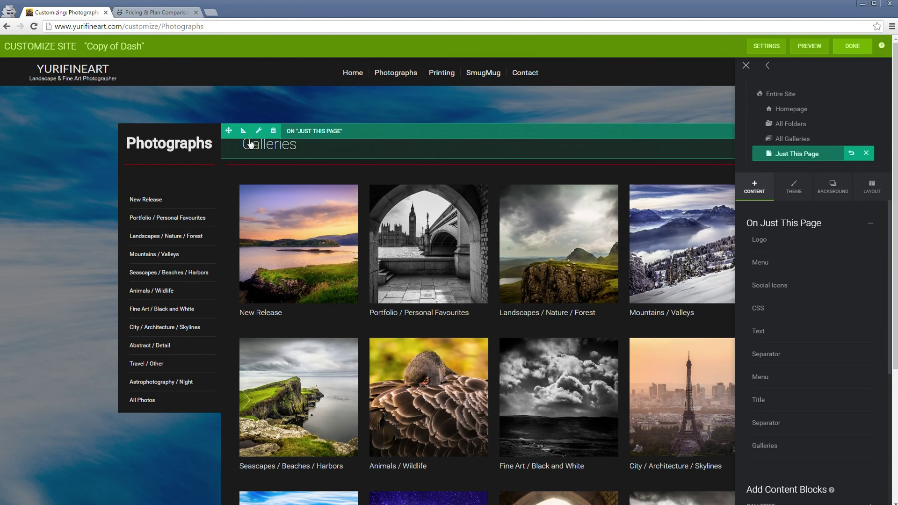
click(858, 46)
click(482, 294)
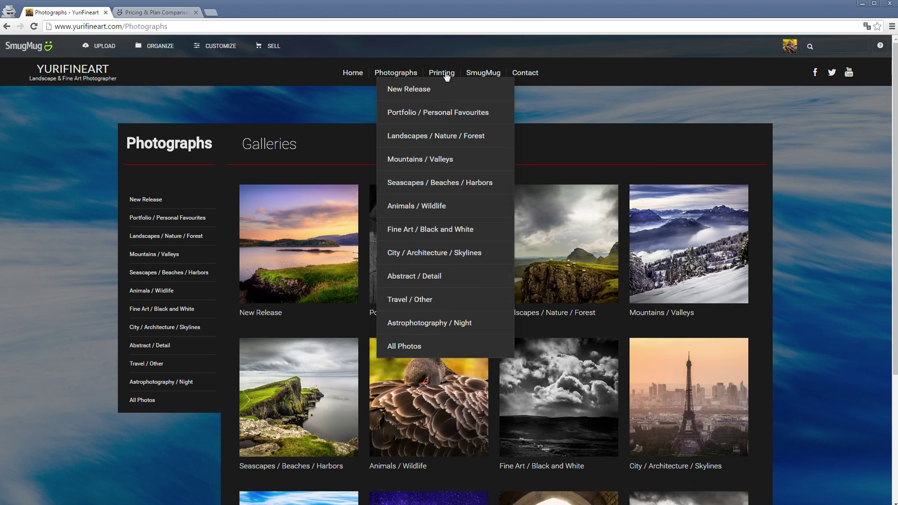
Step: Open the Portfolio / Personal Favourites gallery and scroll through its photo grid
click(422, 122)
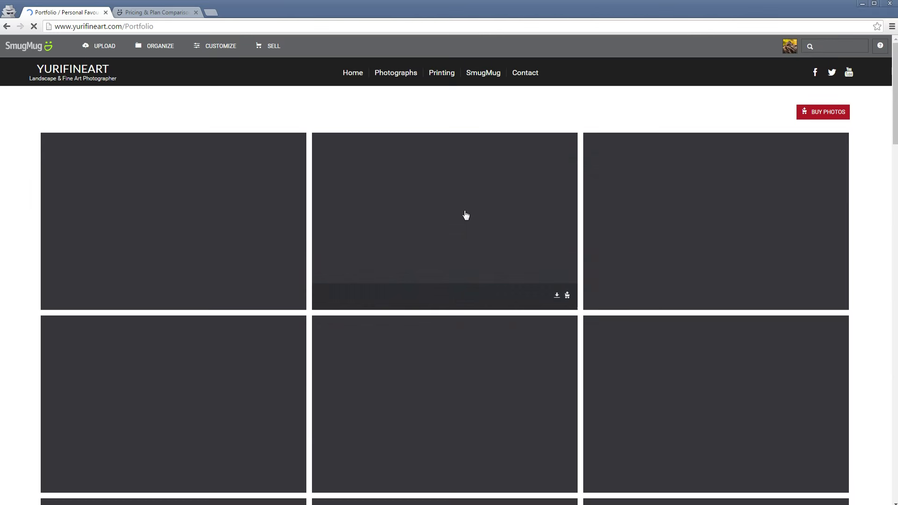
scroll(464, 215, down, 5)
scroll(464, 217, down, 8)
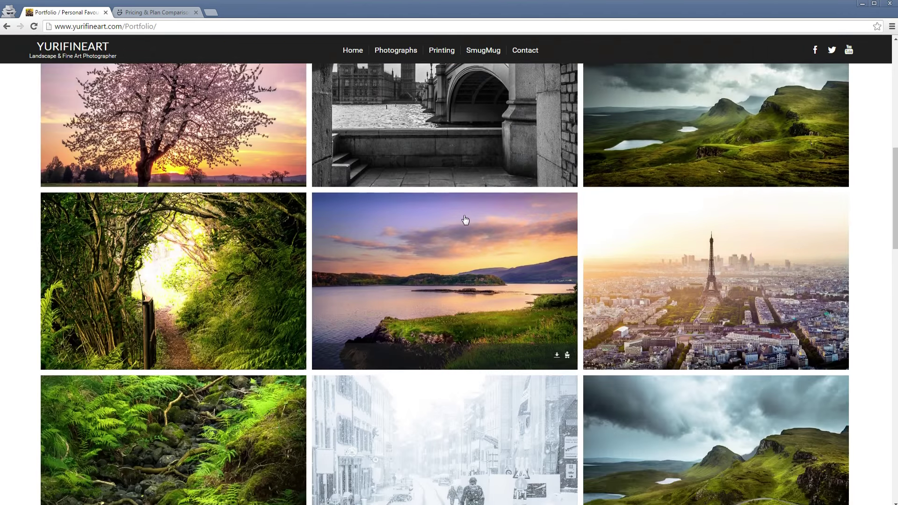
scroll(59, 343, up, 3)
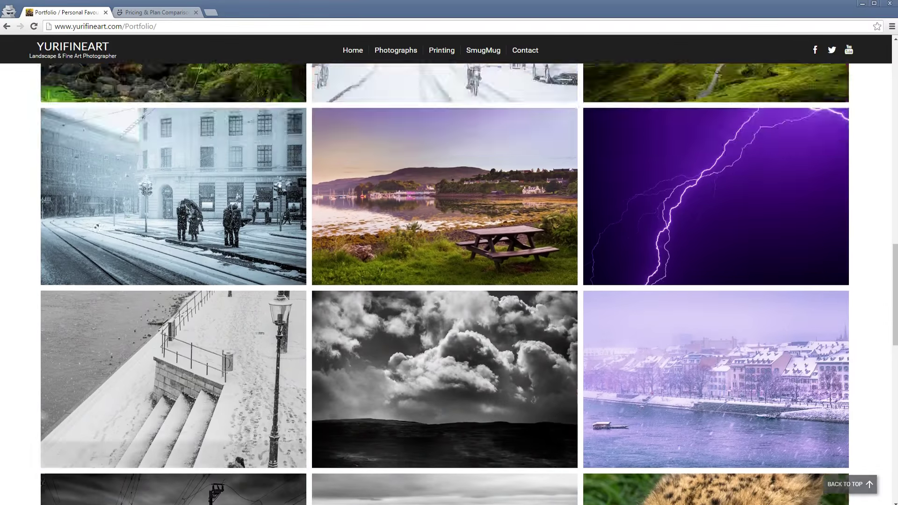
Step: Go to the site's Printing page and scroll through its content blocks
click(442, 50)
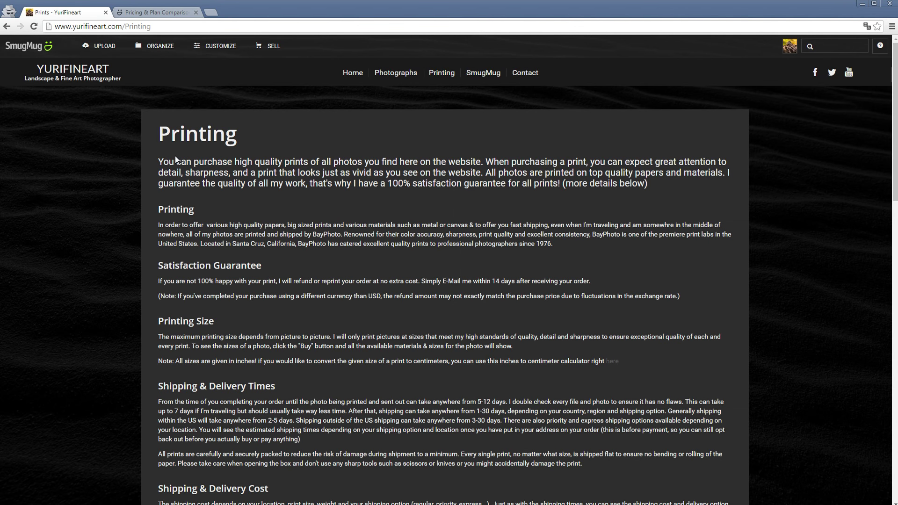
scroll(176, 164, down, 3)
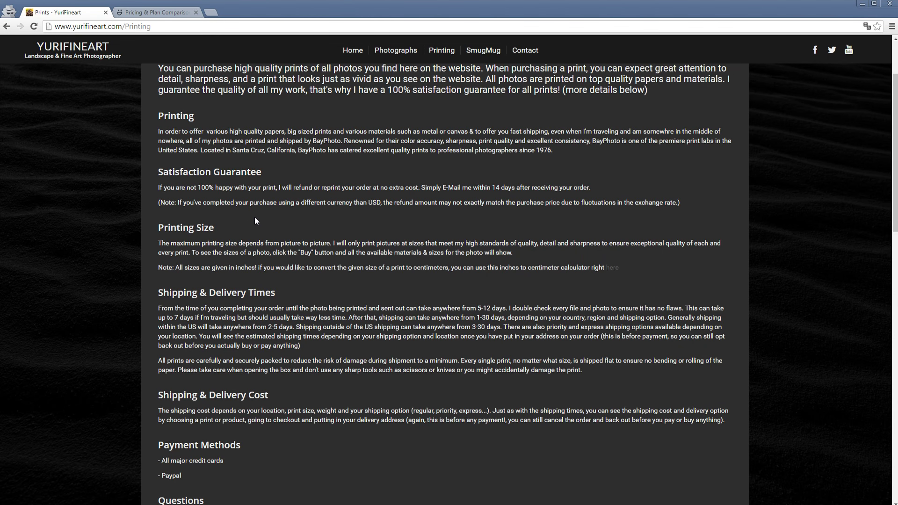
scroll(275, 220, down, 1)
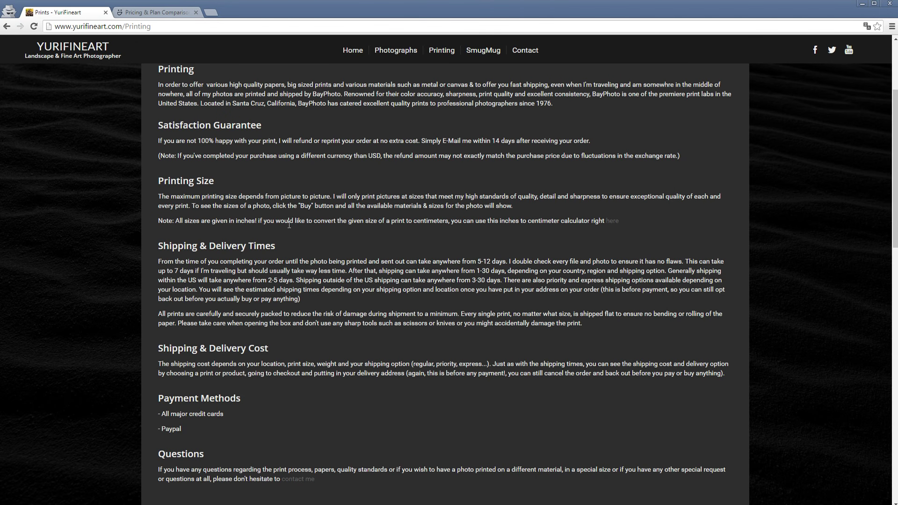
scroll(298, 241, down, 1)
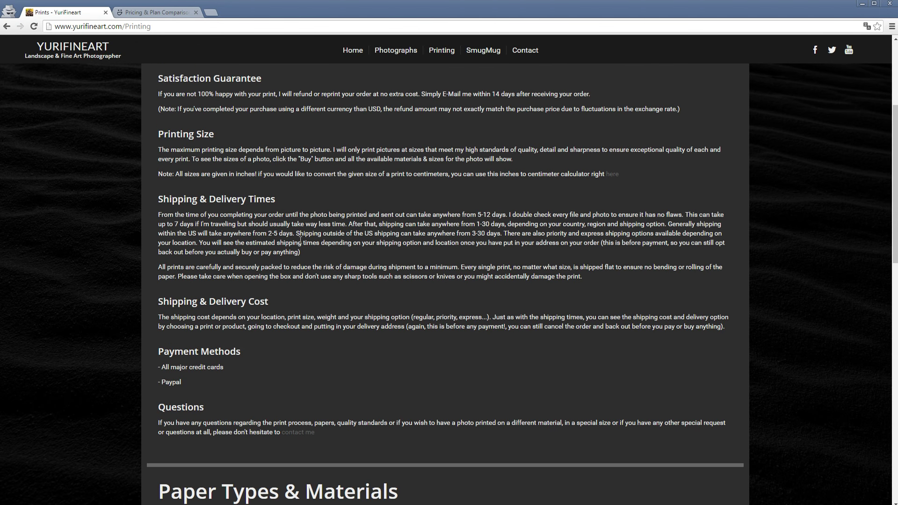
scroll(300, 242, down, 12)
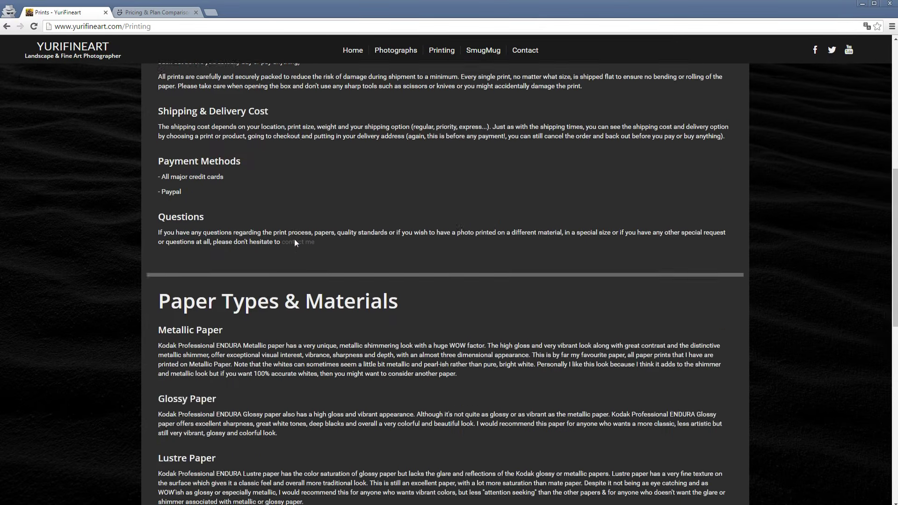
scroll(265, 254, up, 15)
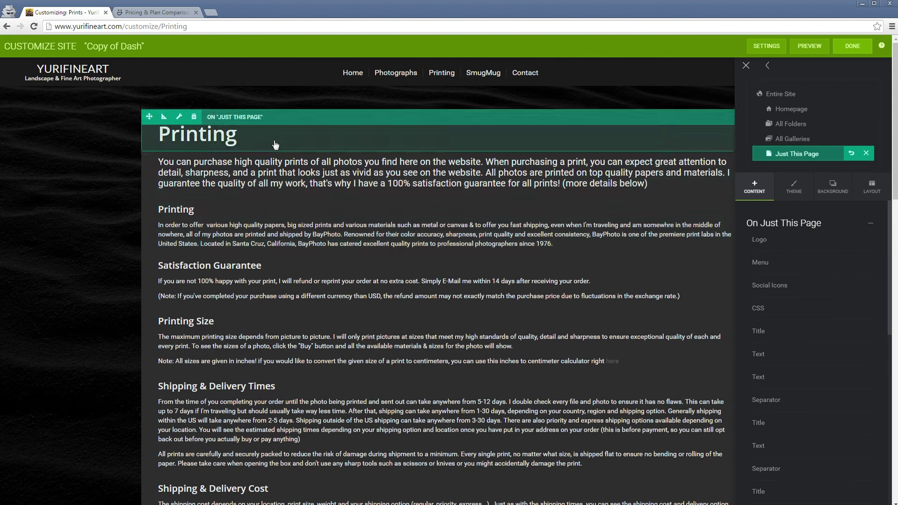
scroll(282, 170, down, 8)
scroll(278, 177, down, 3)
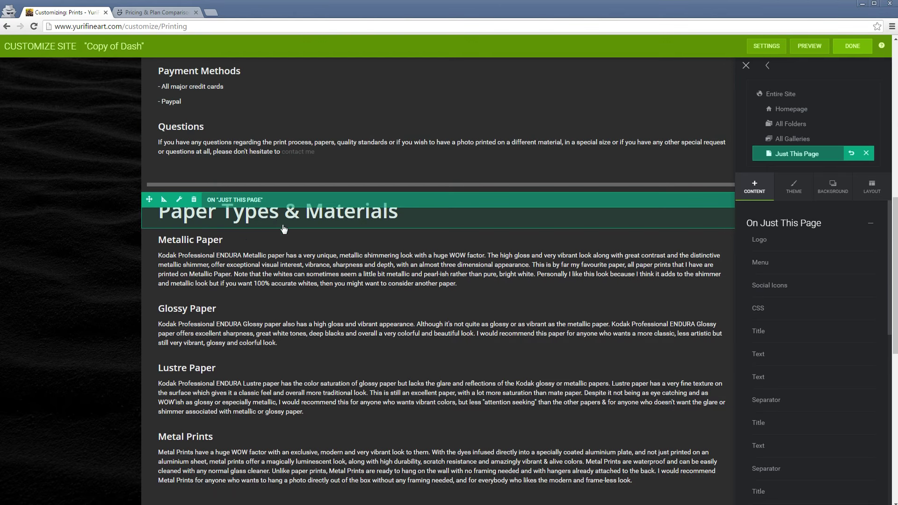
scroll(275, 216, down, 5)
scroll(275, 216, down, 2)
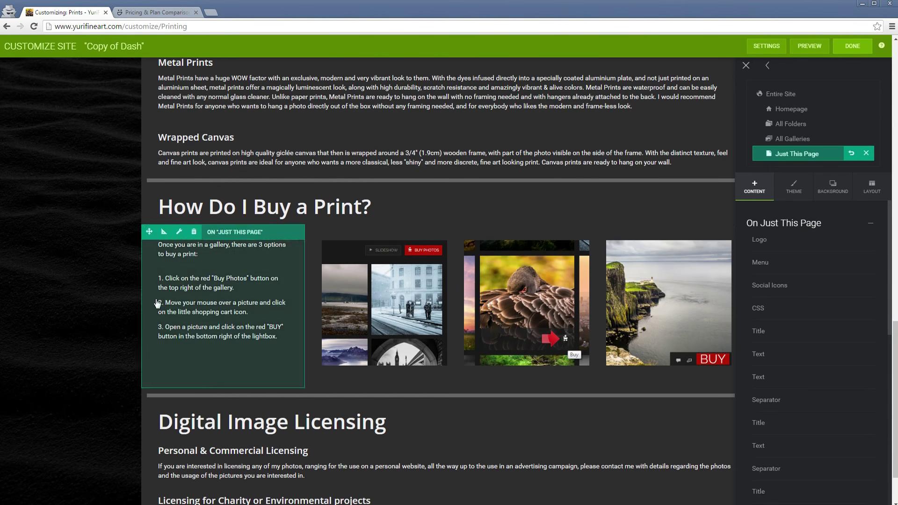
scroll(141, 247, up, 18)
click(852, 46)
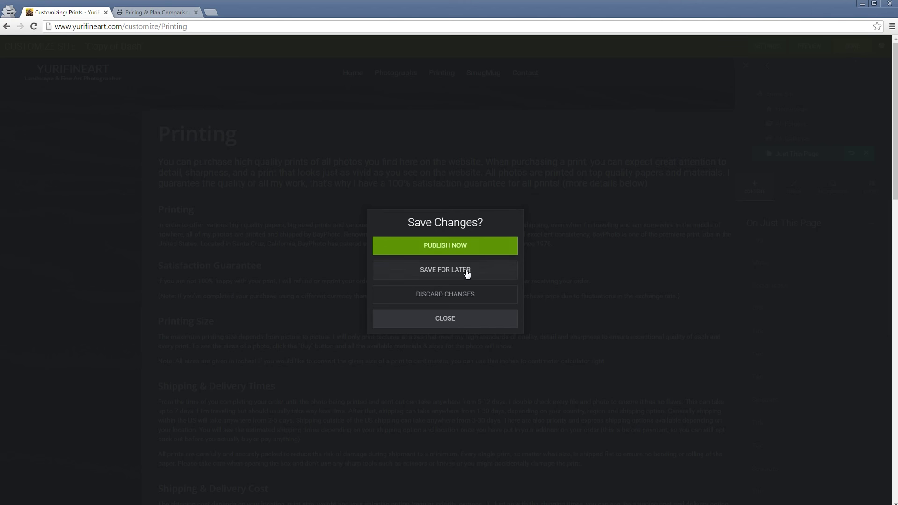
click(461, 295)
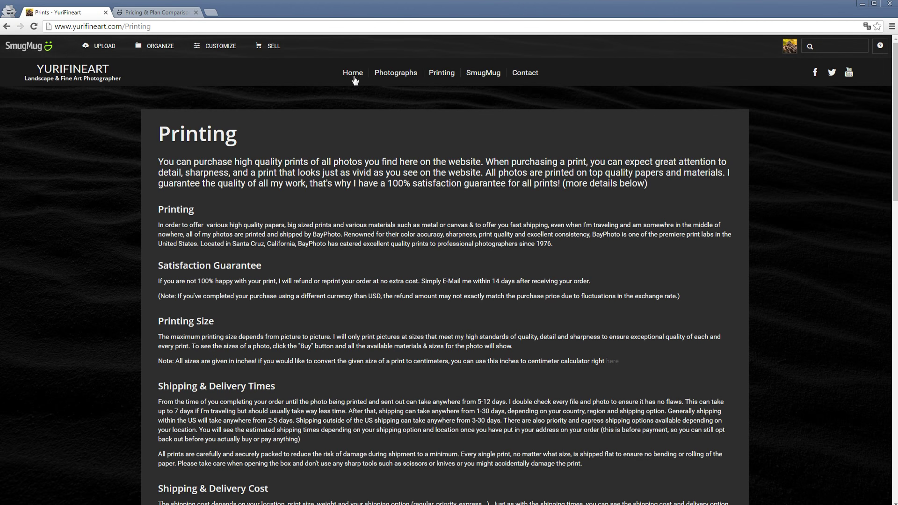
click(353, 75)
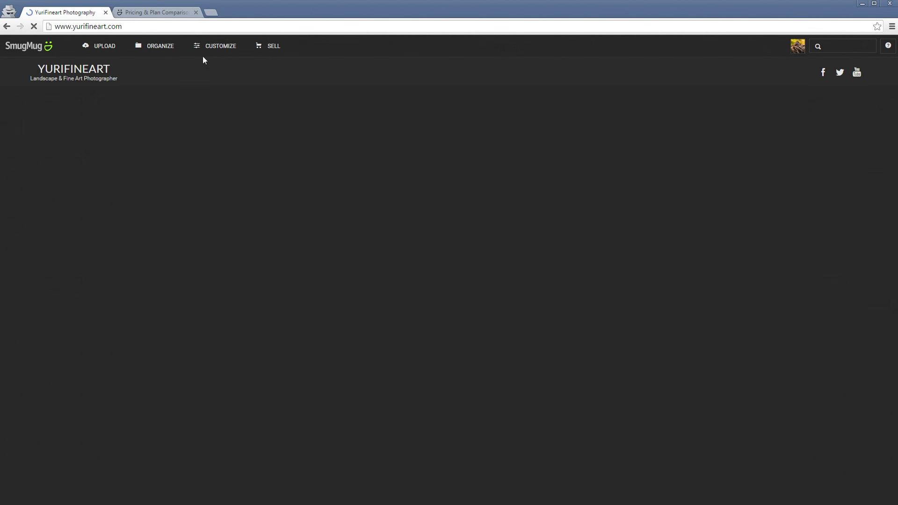
Step: Highlight the Basic ($3) and Power ($5.00/mo) plan prices, then return to the YuriFineart site
click(147, 14)
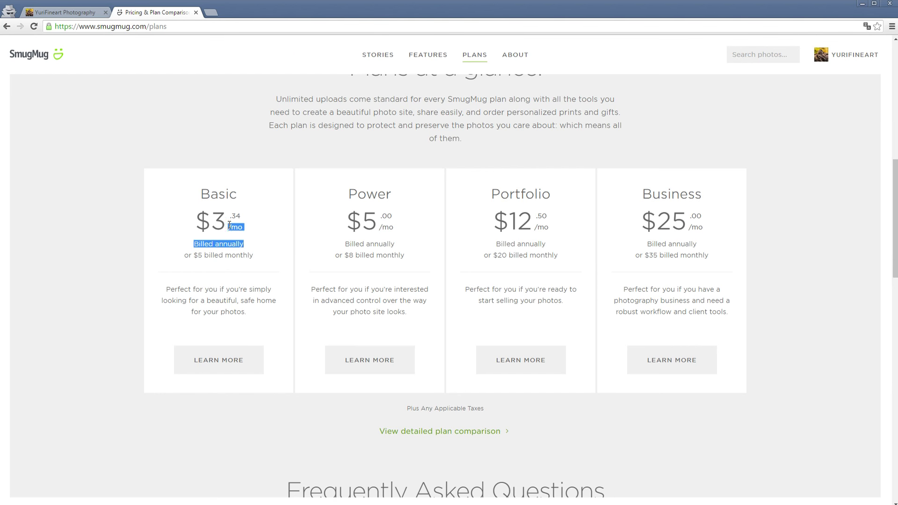
drag(196, 220, 240, 224)
click(253, 223)
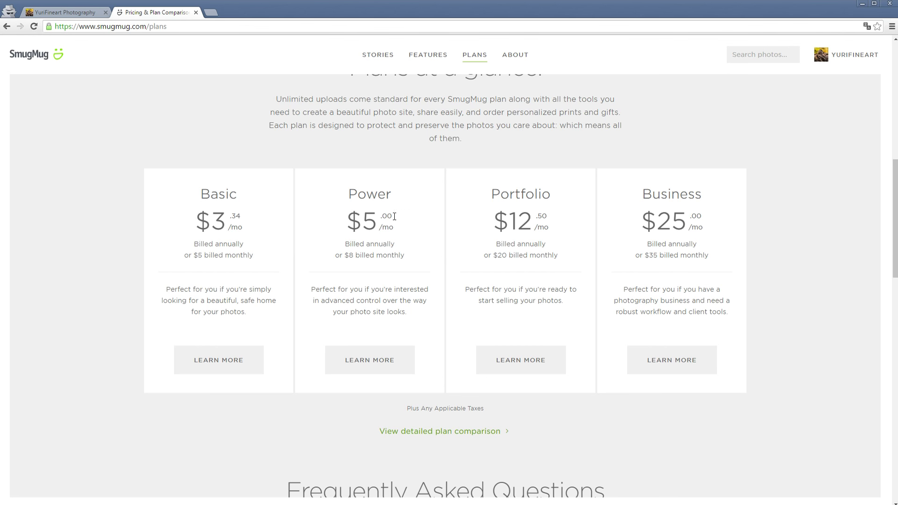
drag(410, 223, 362, 223)
drag(195, 221, 271, 223)
drag(346, 217, 392, 218)
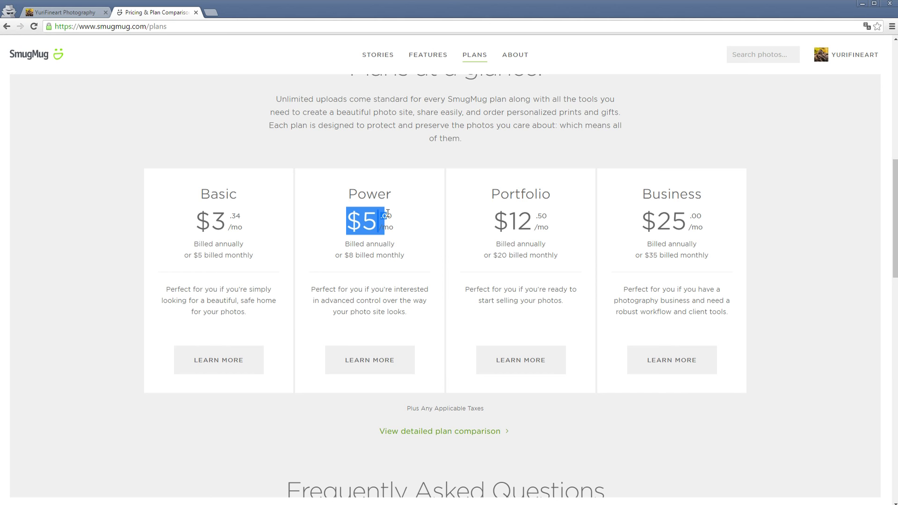
click(393, 217)
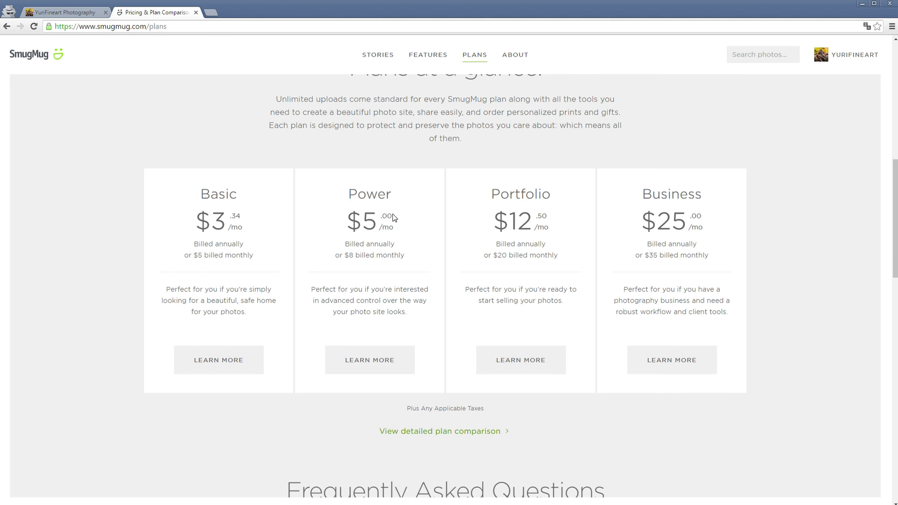
scroll(311, 234, up, 2)
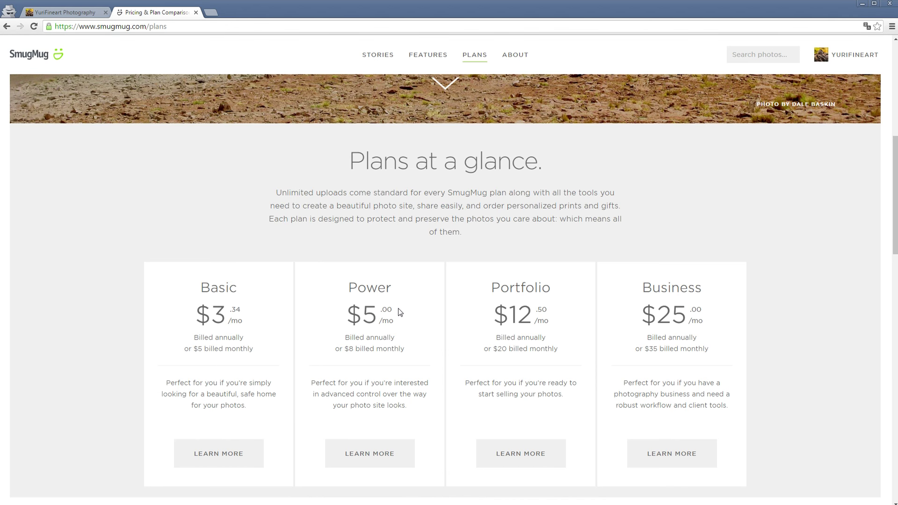
drag(397, 315, 346, 314)
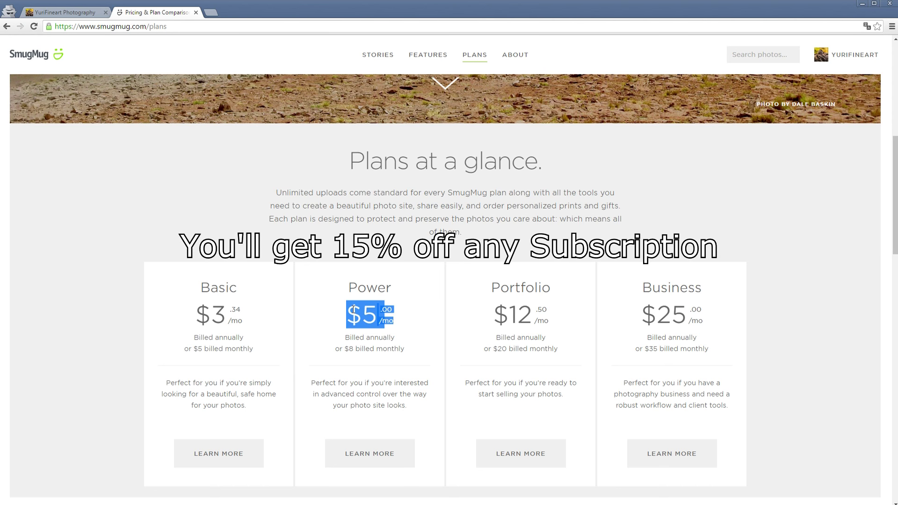
click(66, 12)
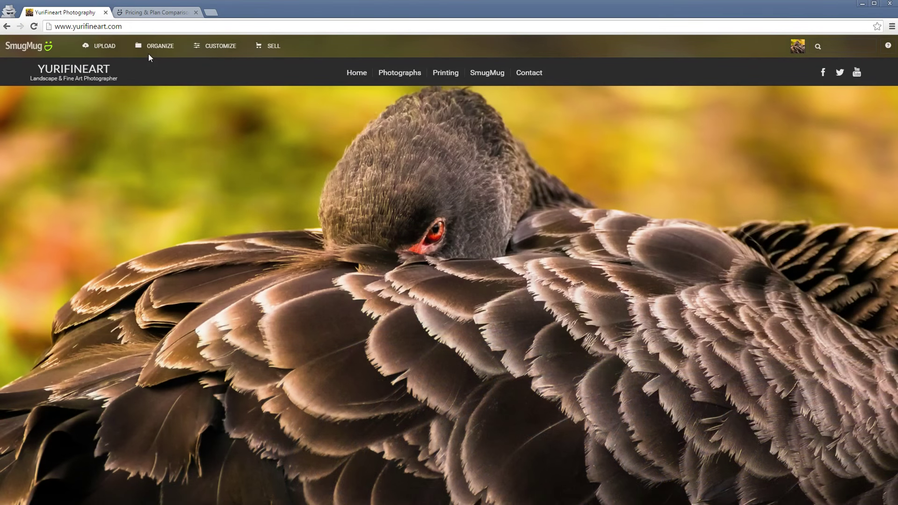
Step: Open the YuriFineart Photographs page, clear the $5.00 highlight on the pricing tab, and return
mouse_move(411, 74)
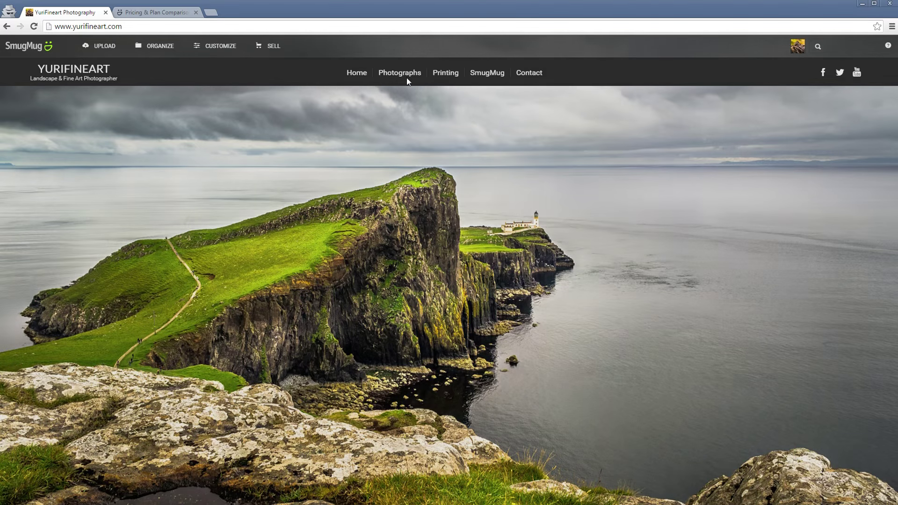
click(405, 78)
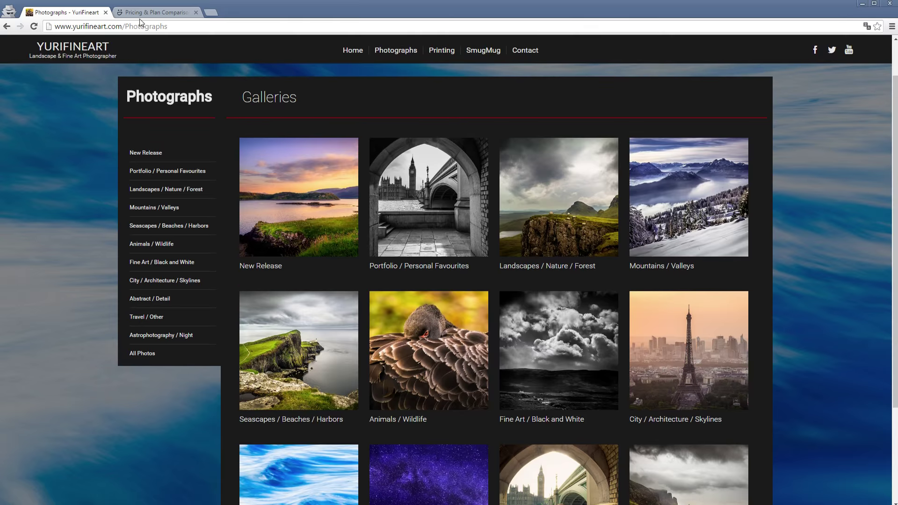
click(142, 13)
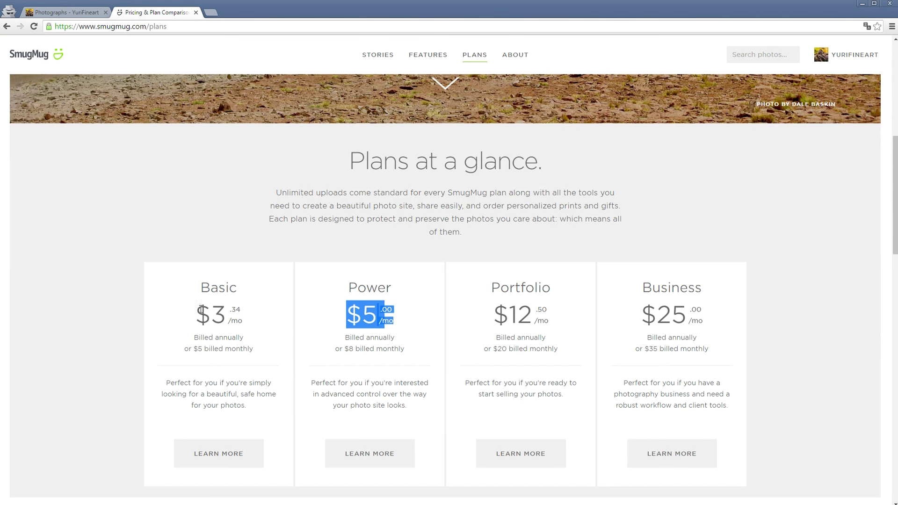
click(341, 303)
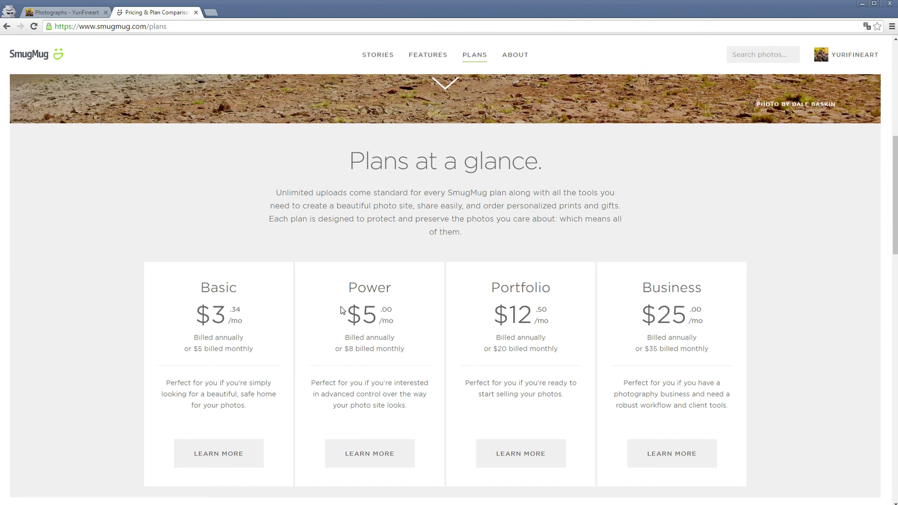
click(88, 10)
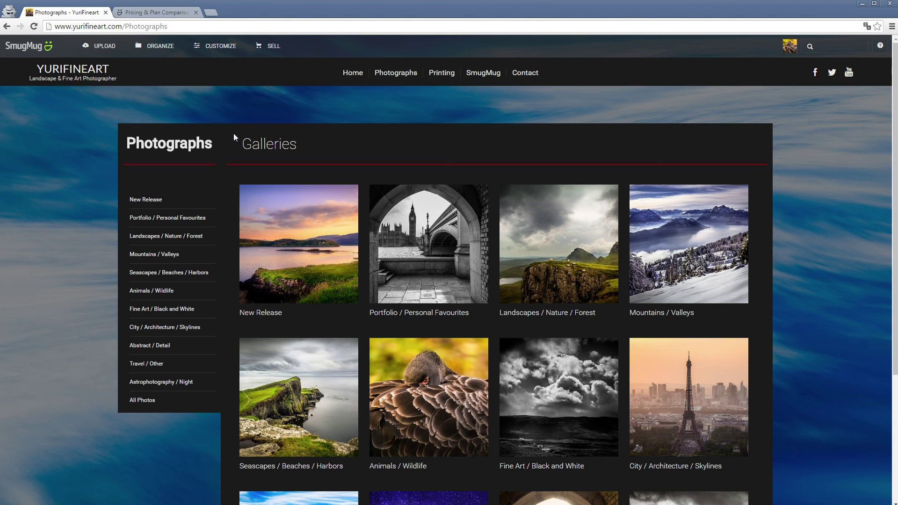